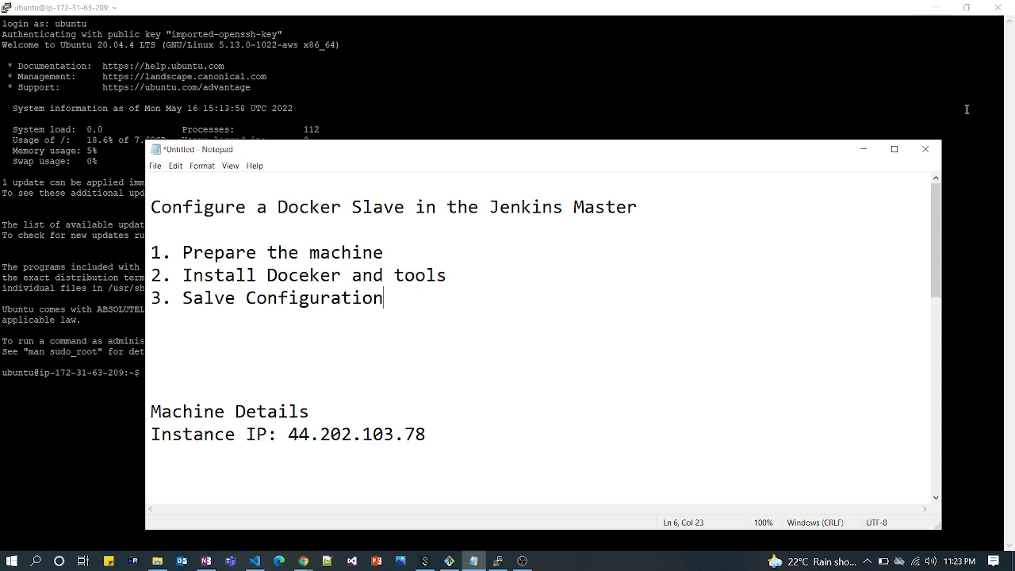
Step: Check the instance IP in the Notepad notes and the PuTTY session, and switch to ubuntu_docker.sh in Visual Studio Code
drag(428, 434, 287, 434)
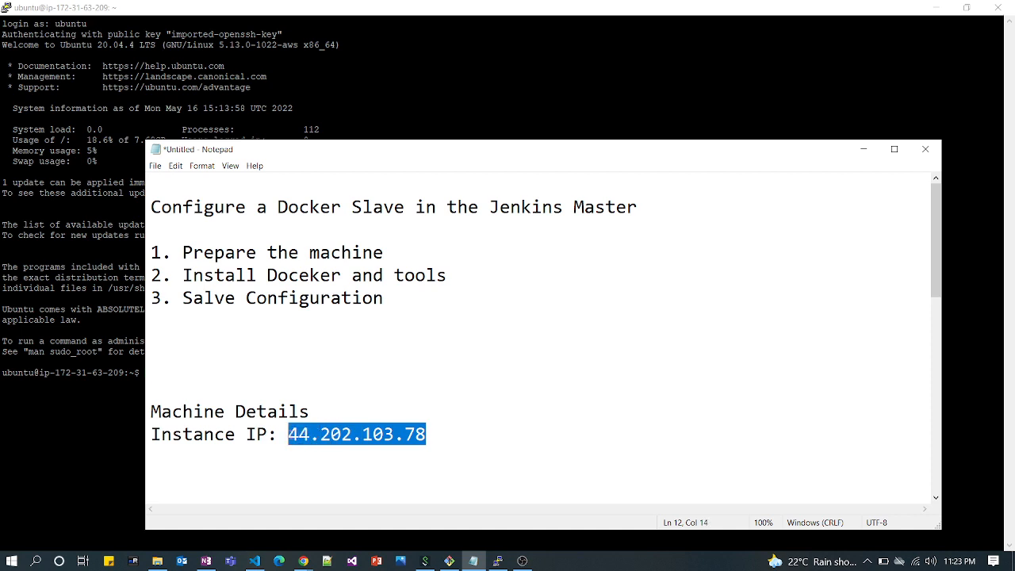
click(57, 425)
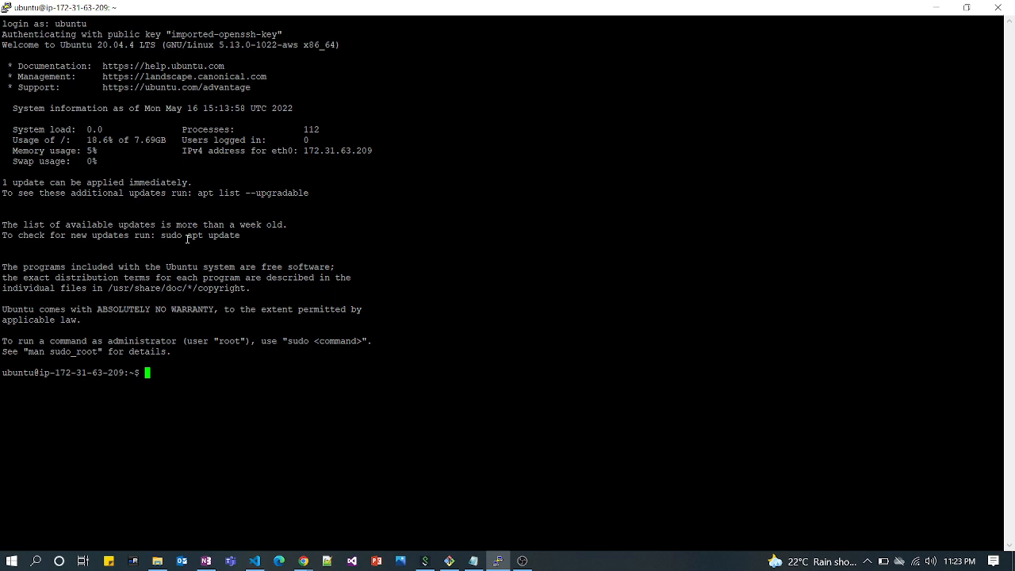
click(257, 562)
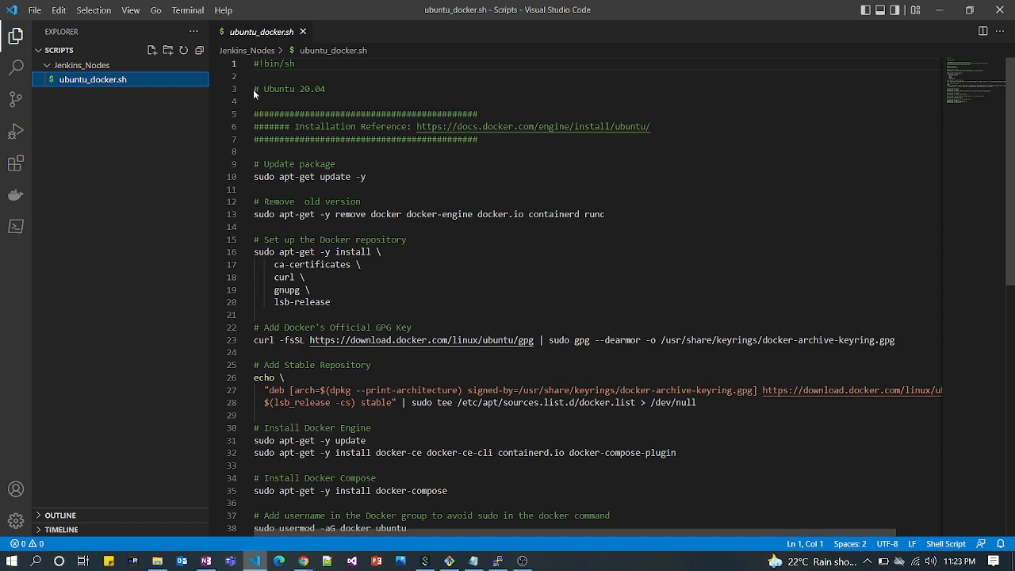
Step: Review the script's Ubuntu version, installation reference, package update, old Docker removal and repository prerequisite packages
drag(255, 89, 344, 91)
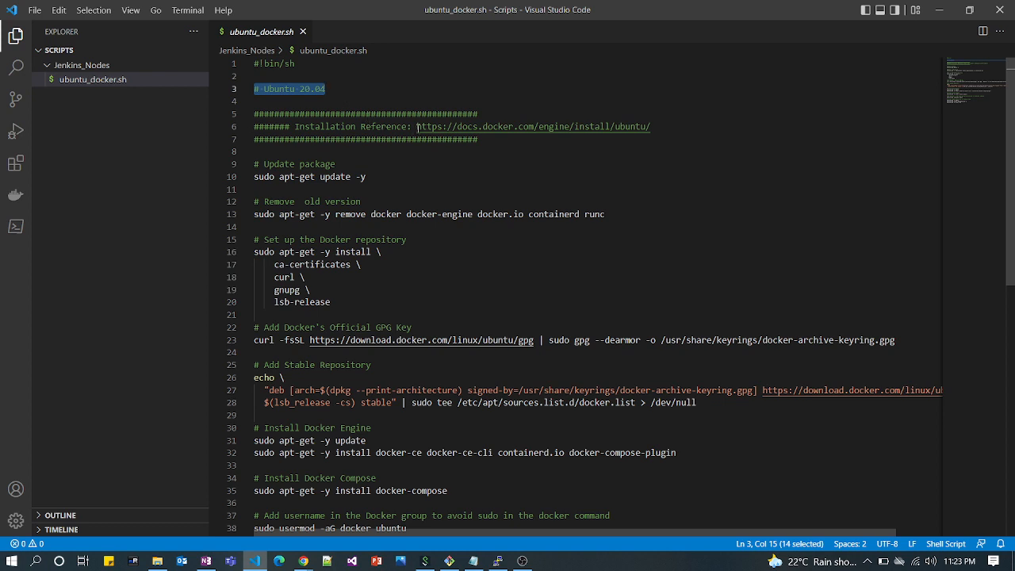
drag(417, 126, 662, 133)
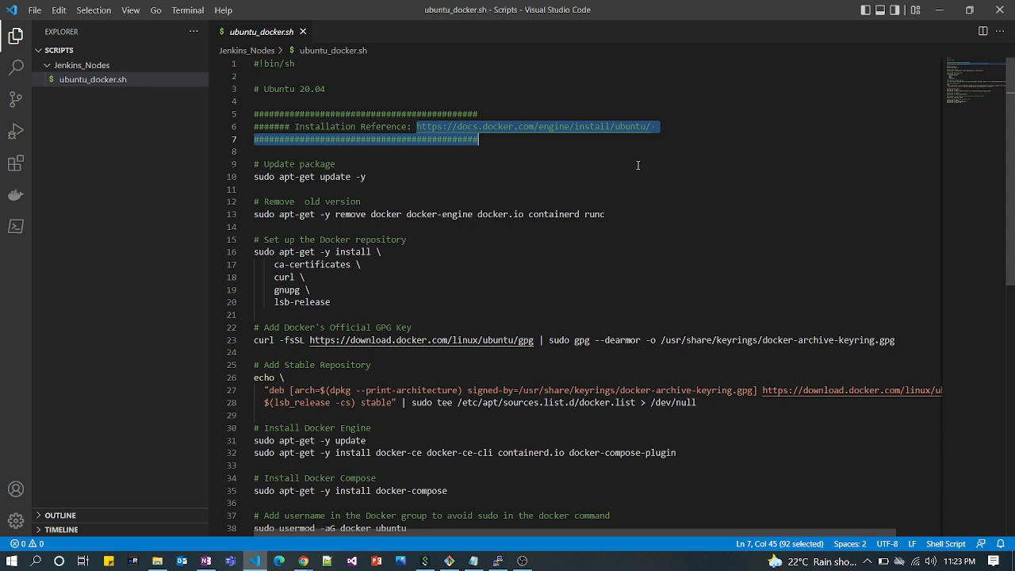
click(576, 163)
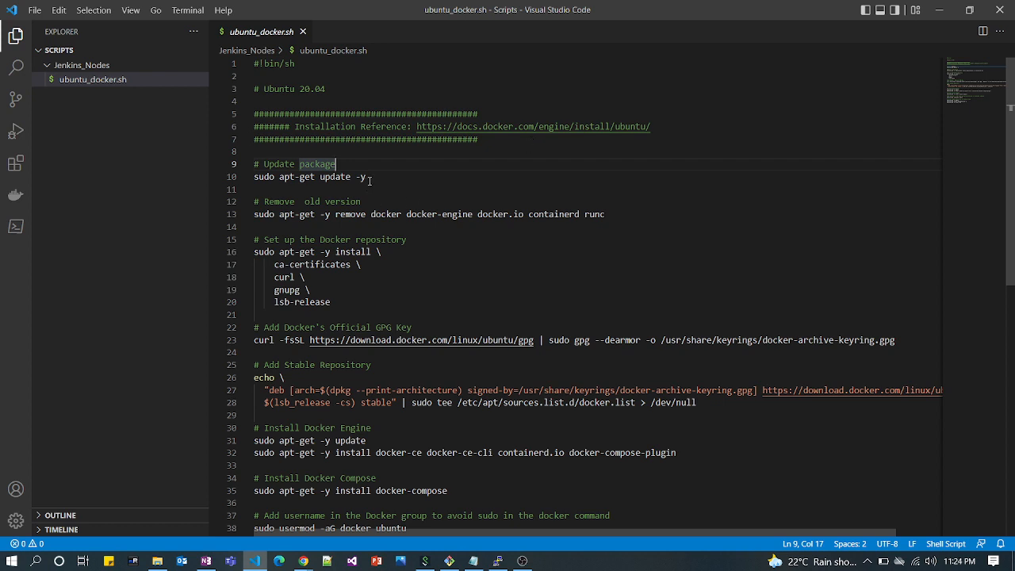
drag(367, 178, 252, 165)
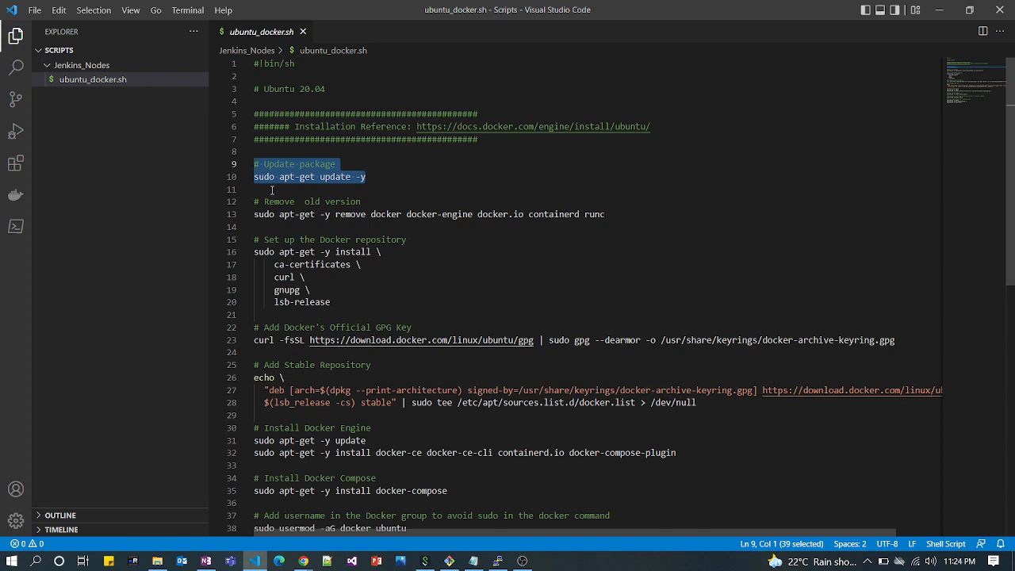
click(279, 201)
double_click(268, 177)
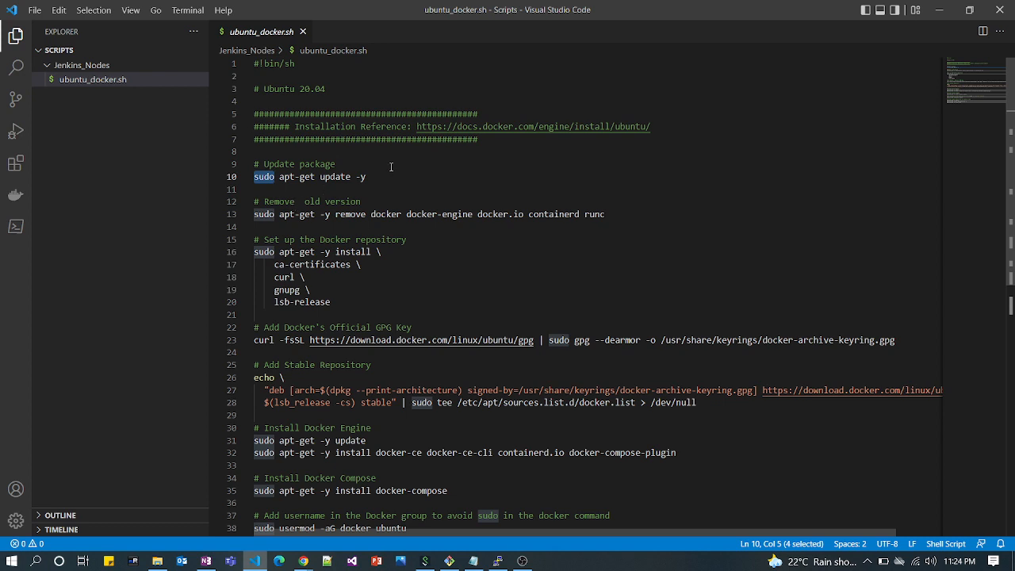
drag(380, 182, 253, 164)
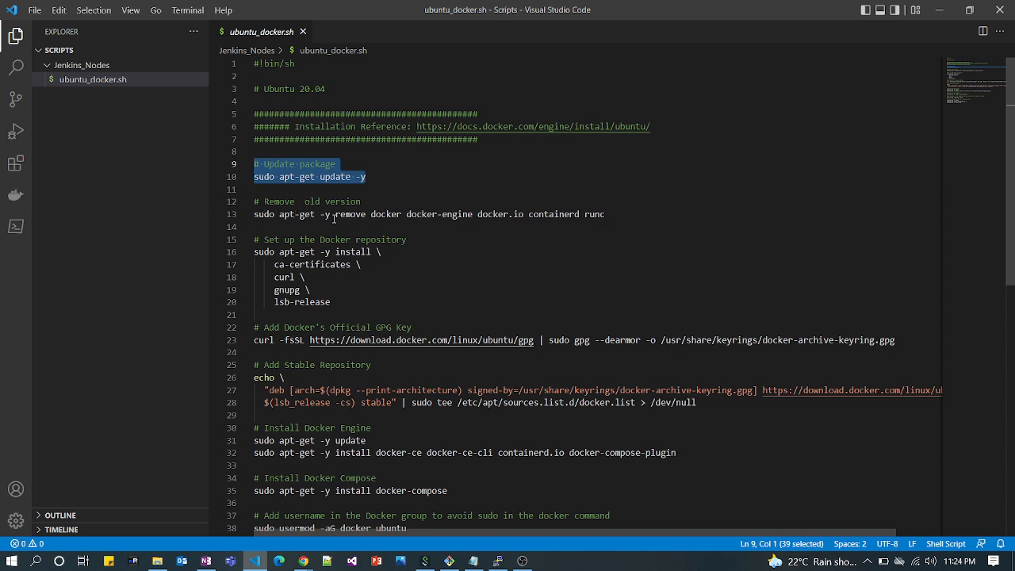
drag(623, 217, 252, 218)
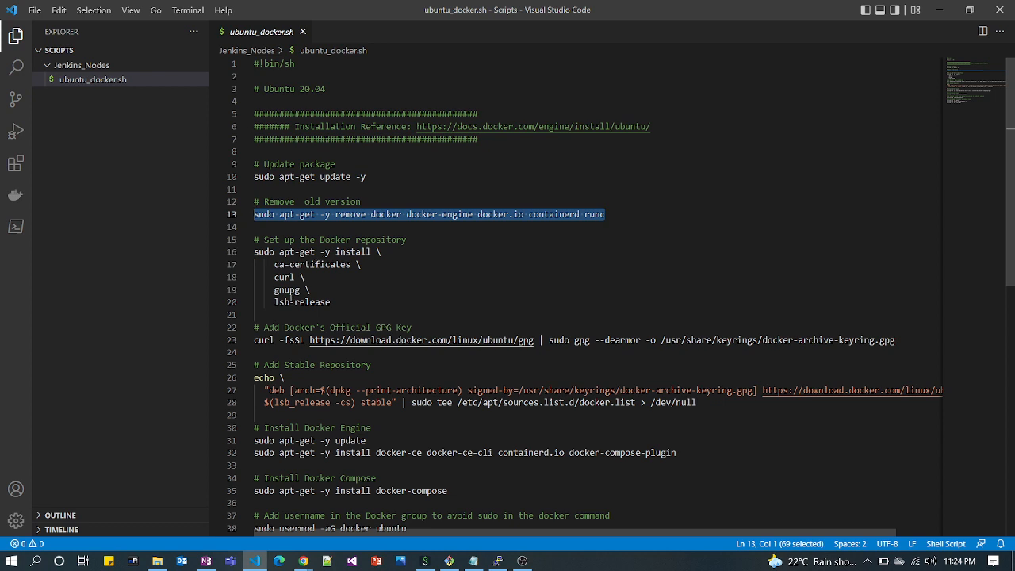
double_click(285, 279)
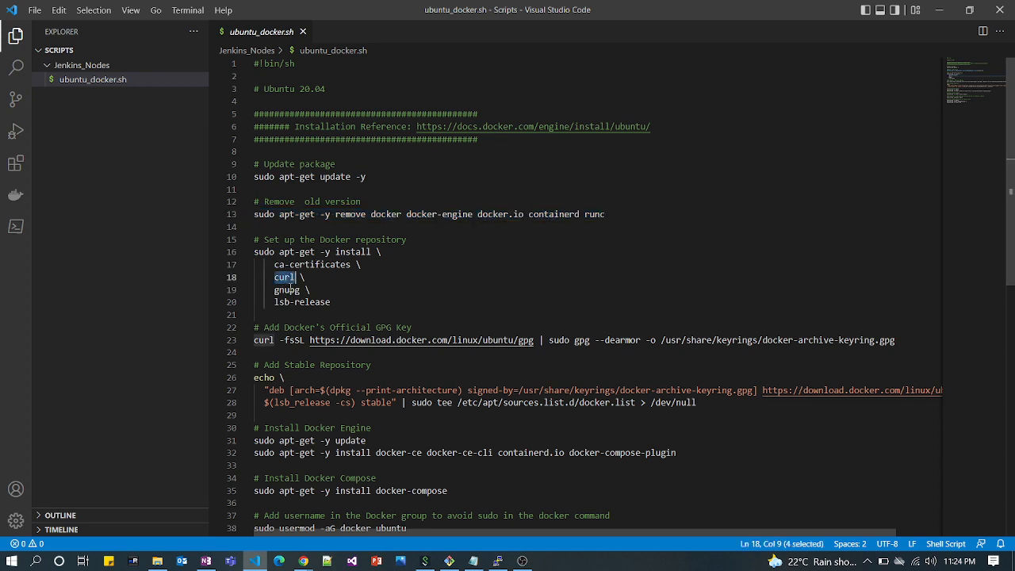
drag(348, 314, 245, 262)
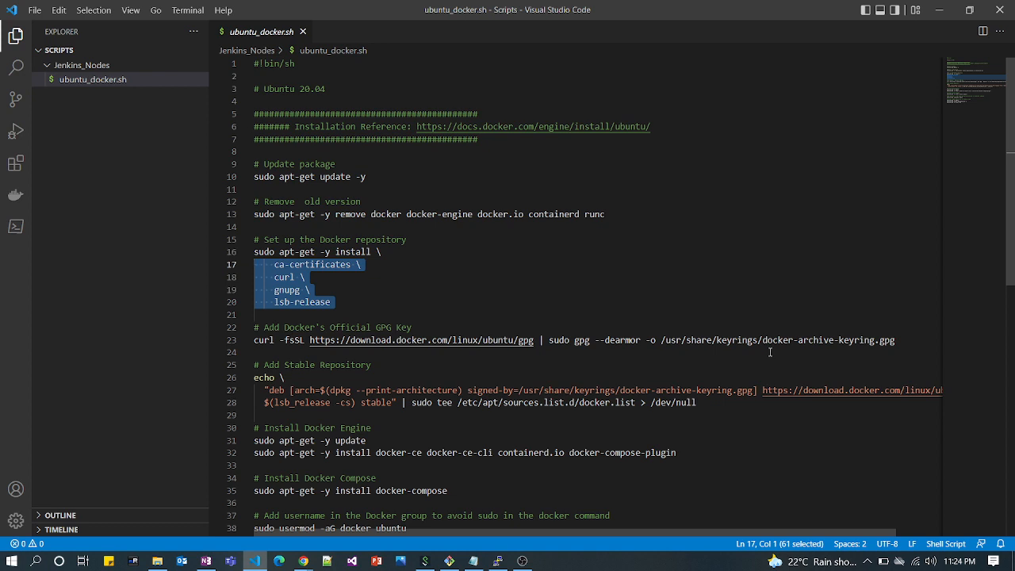
Step: Review the script's stable repository, Docker Engine, Docker Compose, docker group, OpenJDK and Git commands
scroll(372, 364, down, 1)
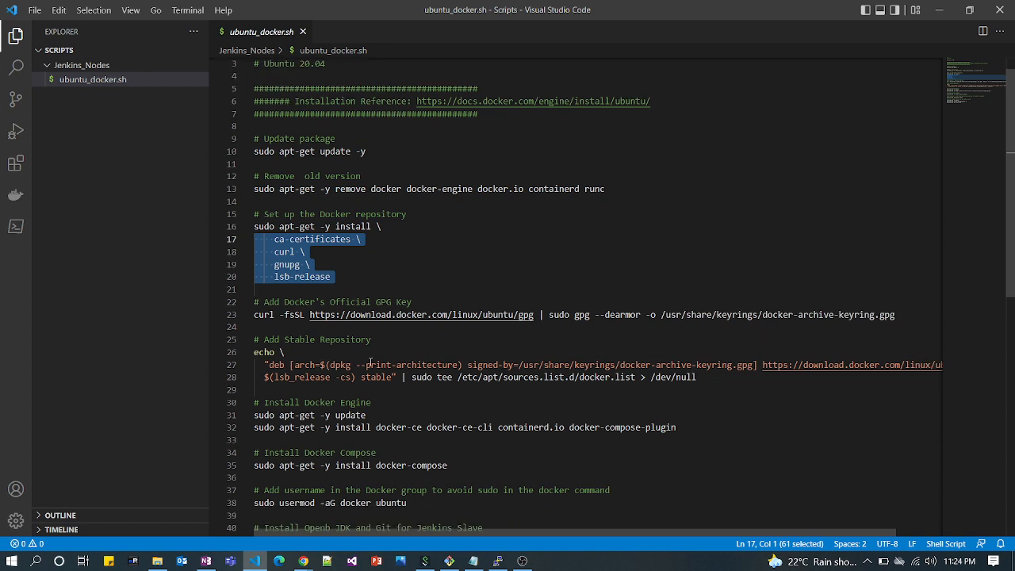
drag(393, 345, 254, 327)
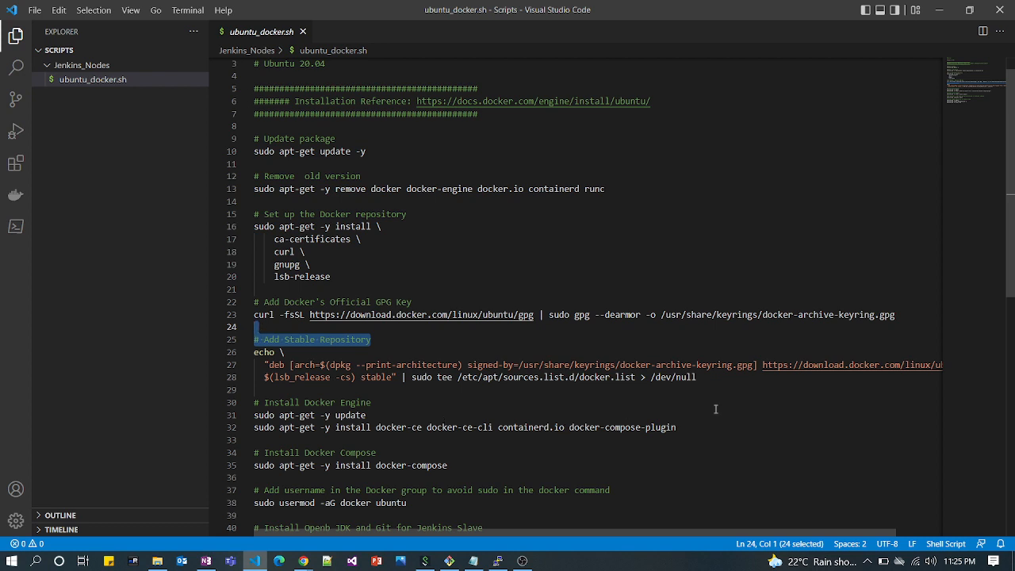
scroll(393, 426, down, 1)
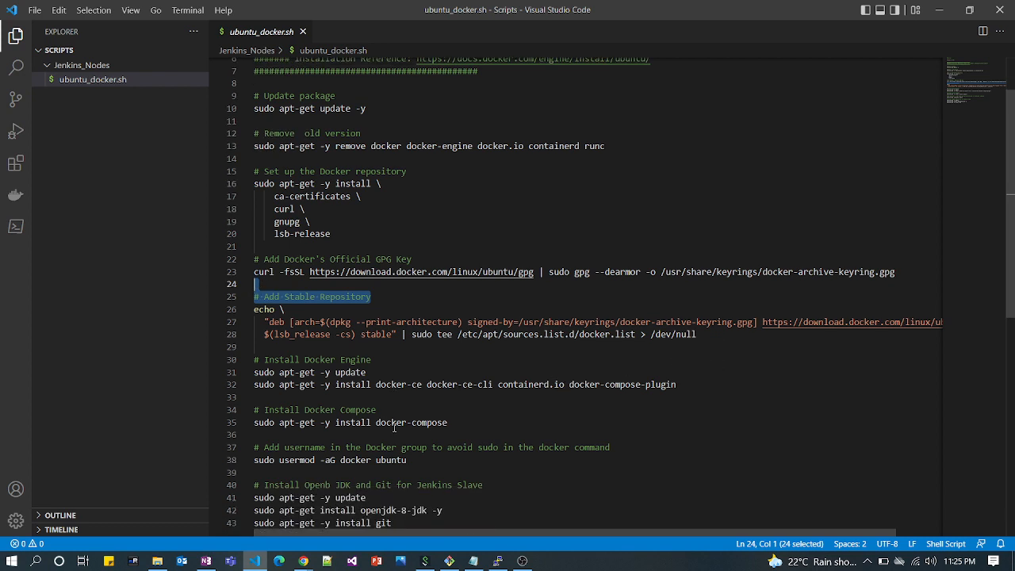
scroll(392, 374, down, 1)
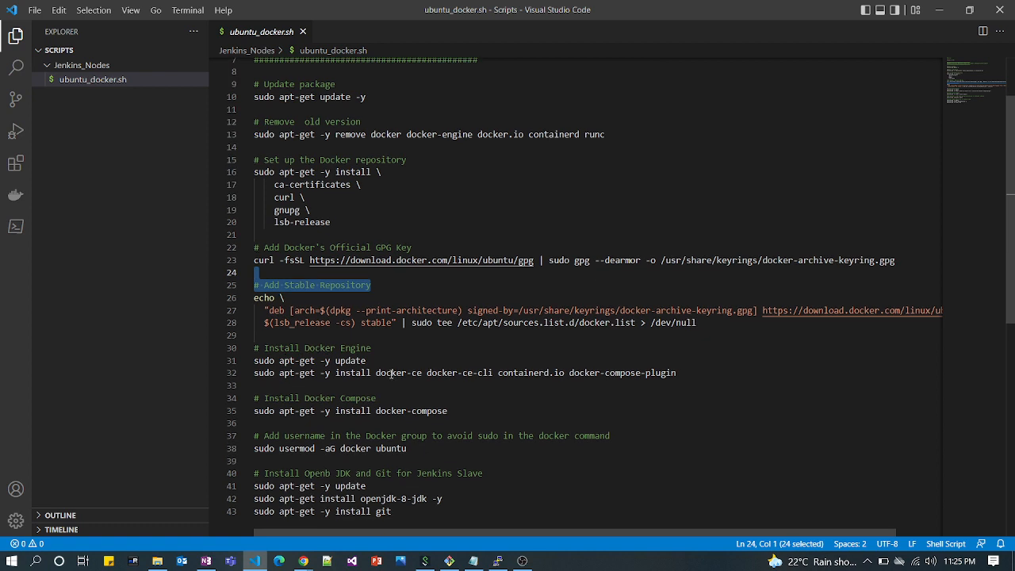
drag(378, 353, 265, 345)
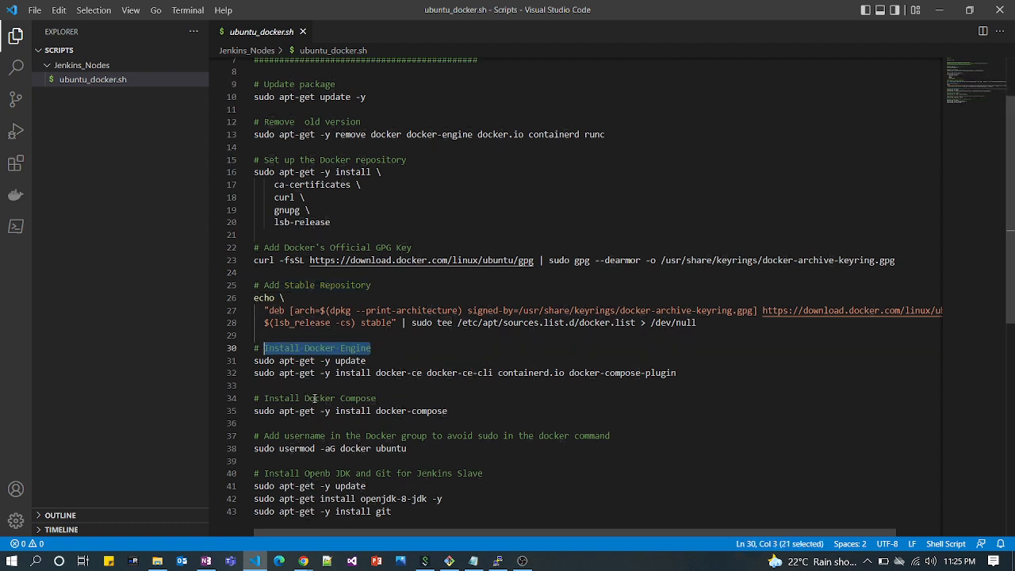
click(374, 361)
drag(374, 361, 253, 363)
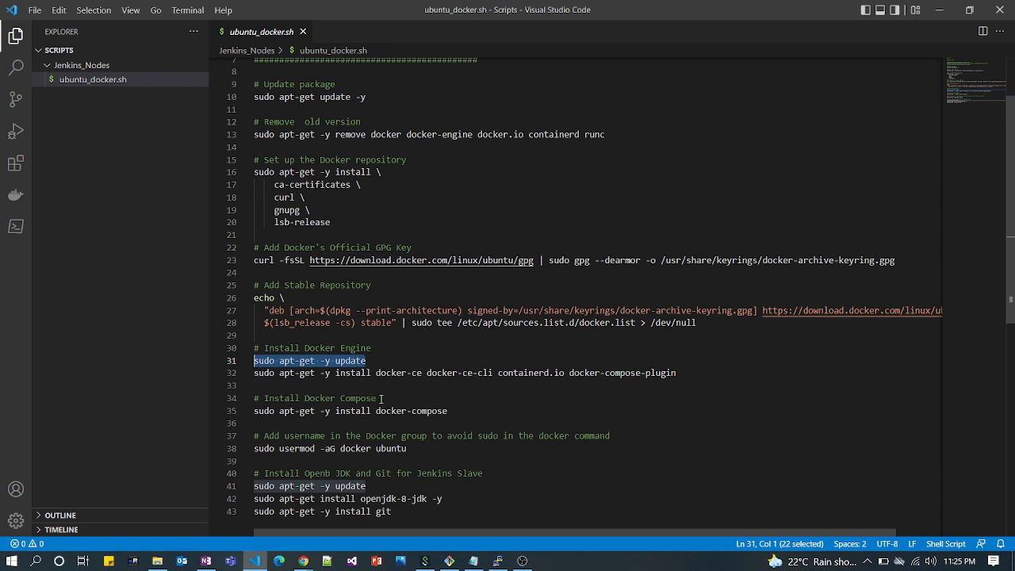
drag(698, 374, 245, 372)
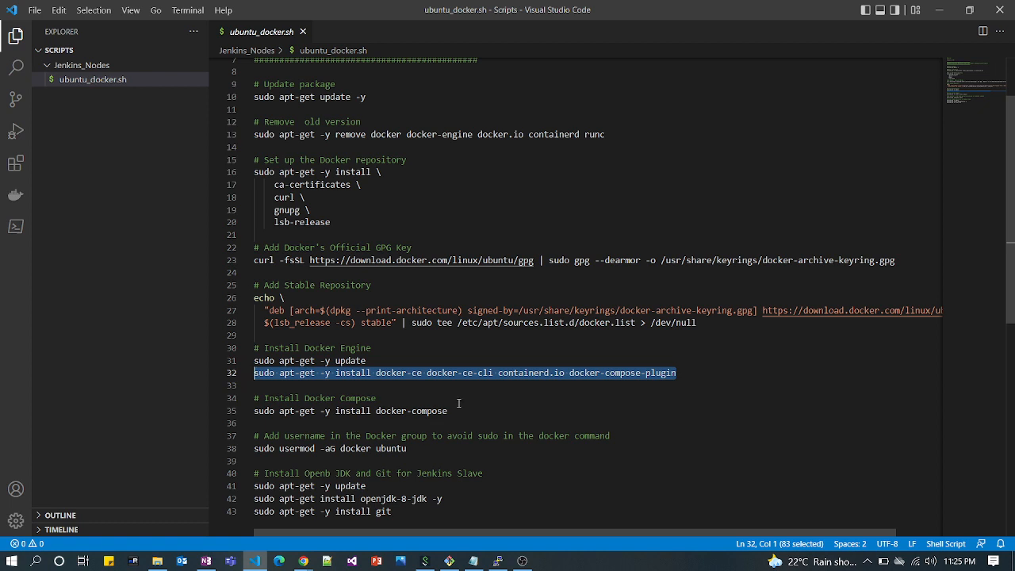
drag(458, 415, 243, 398)
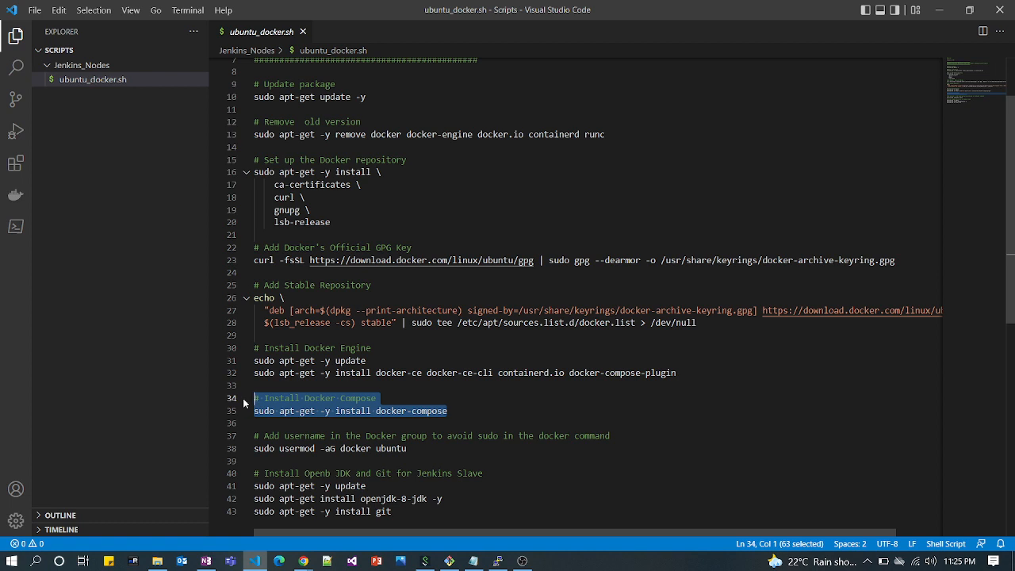
click(525, 417)
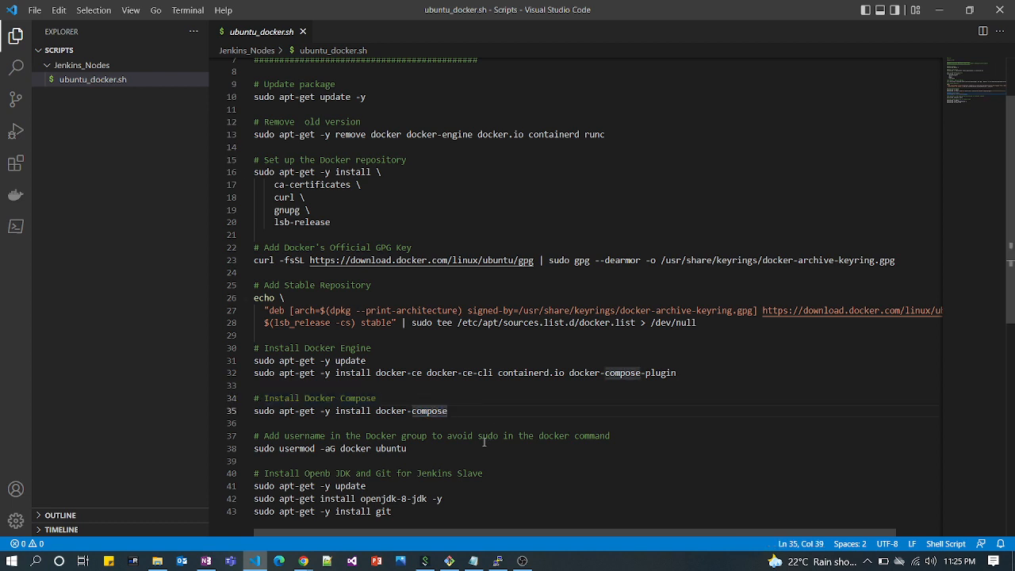
scroll(483, 442, down, 1)
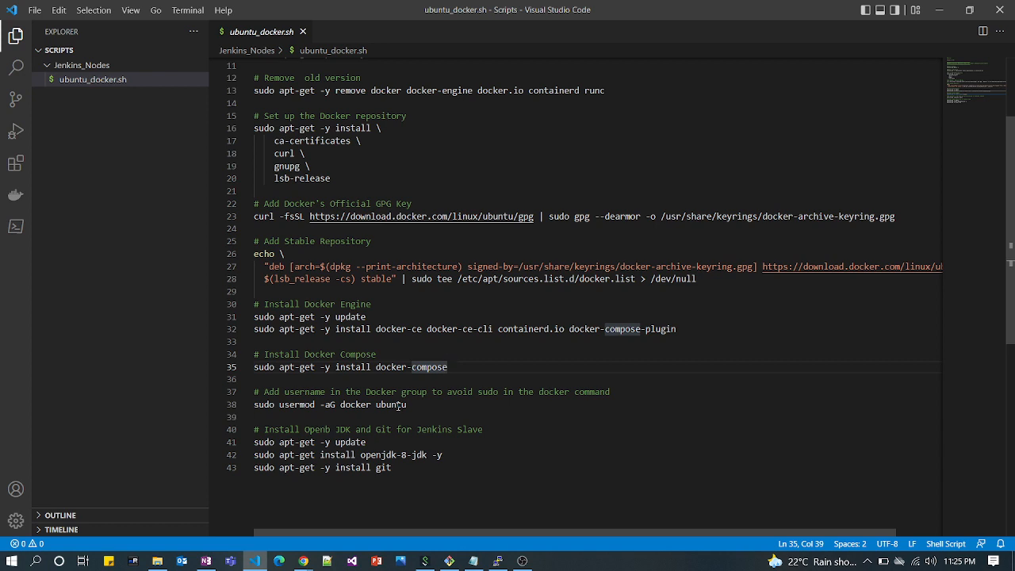
double_click(399, 406)
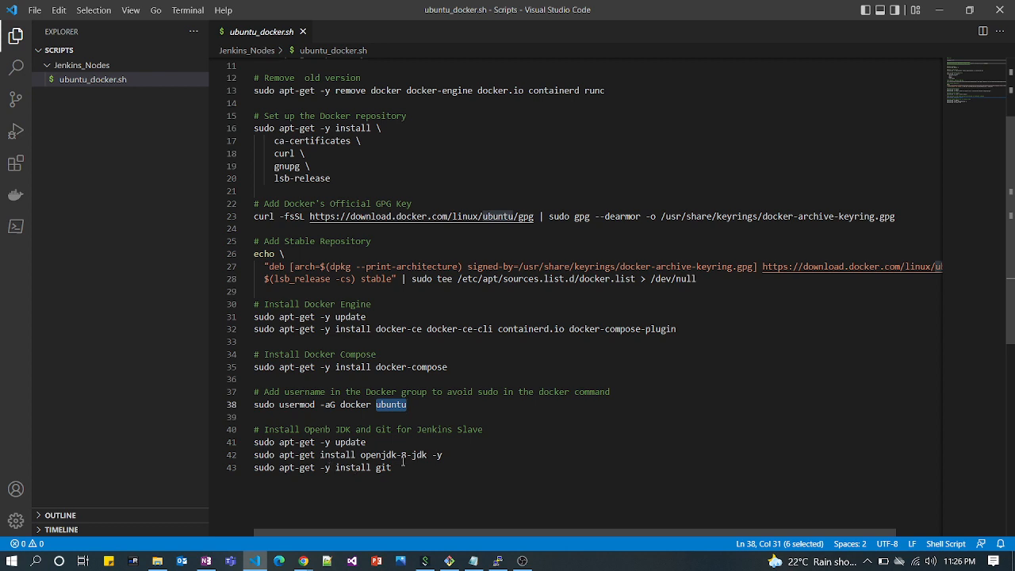
drag(464, 455, 260, 455)
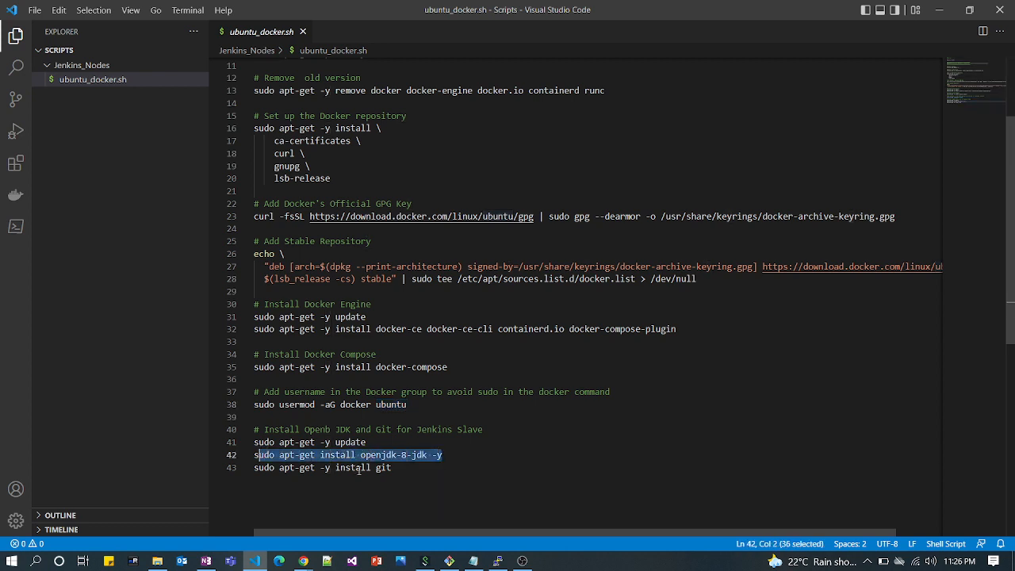
drag(416, 477, 312, 454)
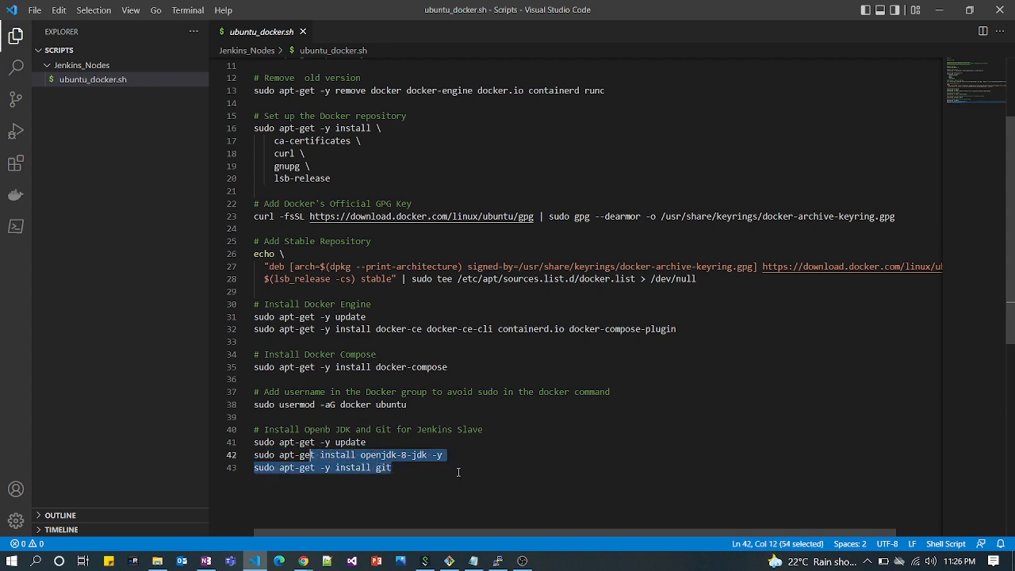
scroll(518, 468, up, 1)
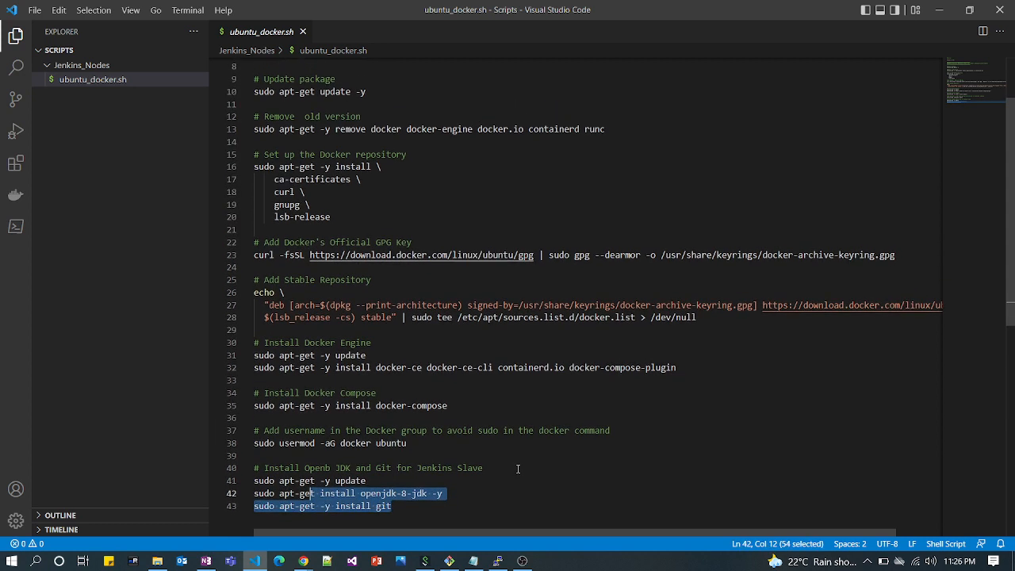
Step: Select the entire ubuntu_docker.sh script, and switch to PuTTY to close its open terminal session
key(ctrl+a)
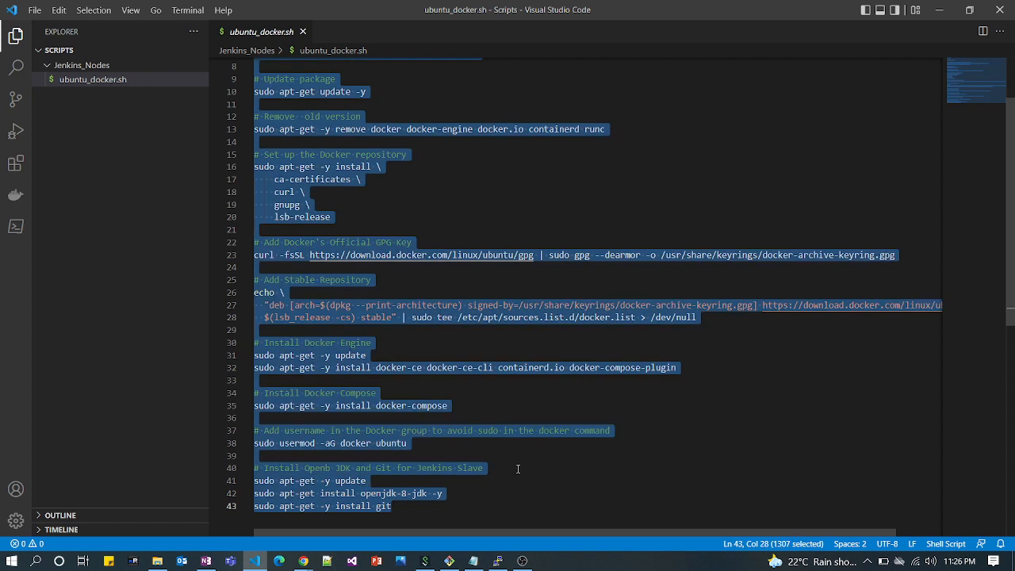
click(498, 561)
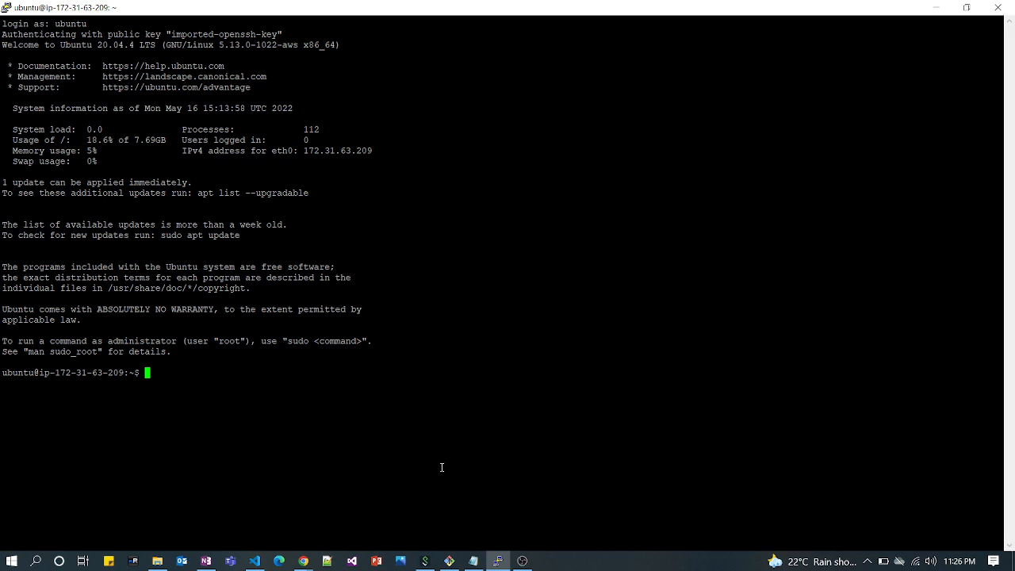
double_click(423, 419)
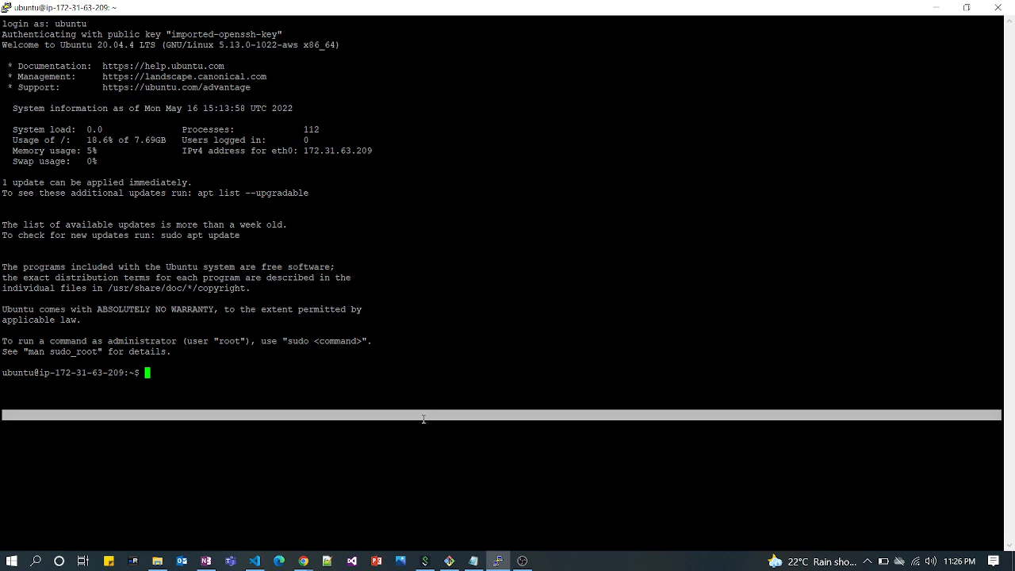
click(429, 344)
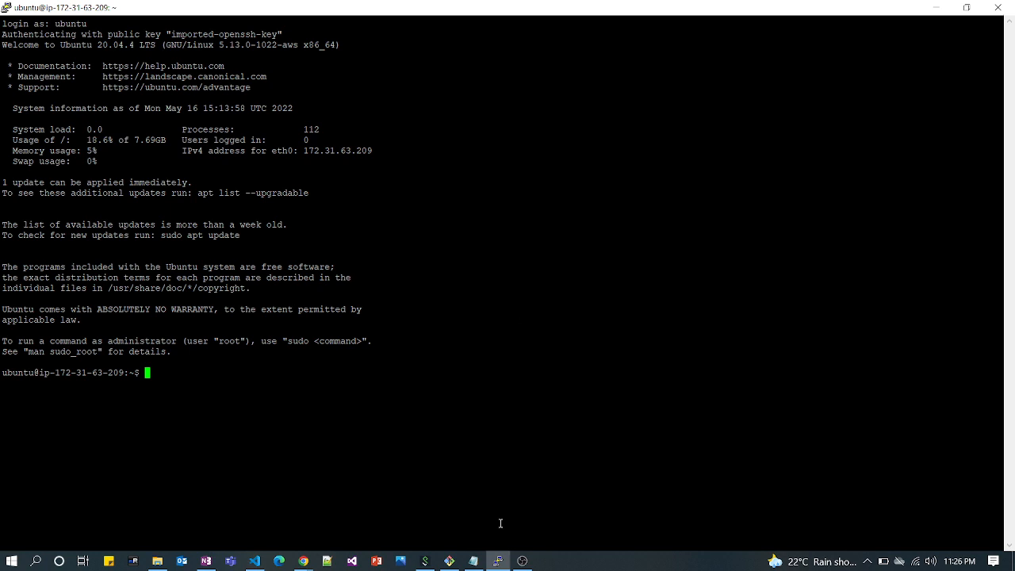
click(997, 7)
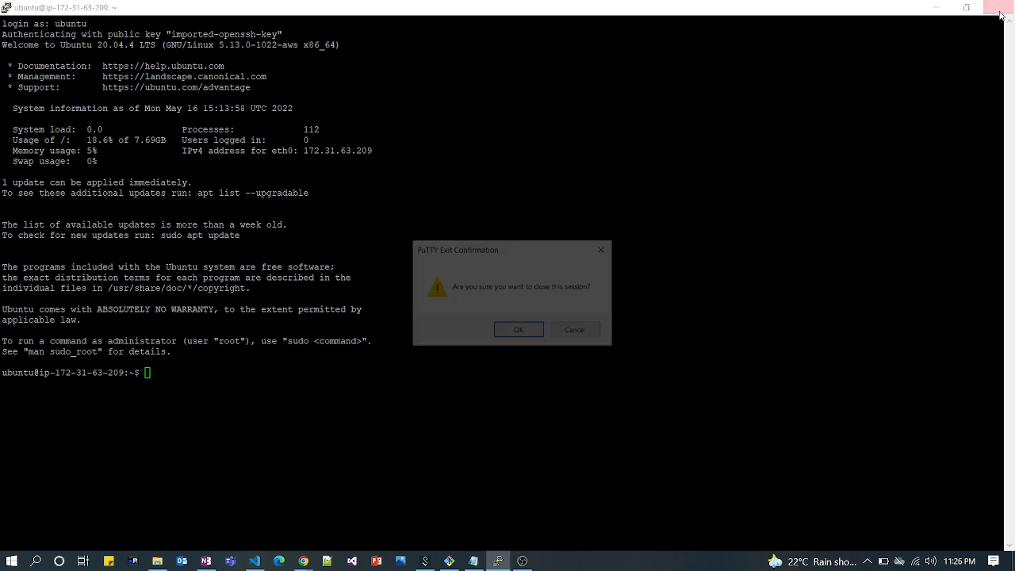
click(528, 331)
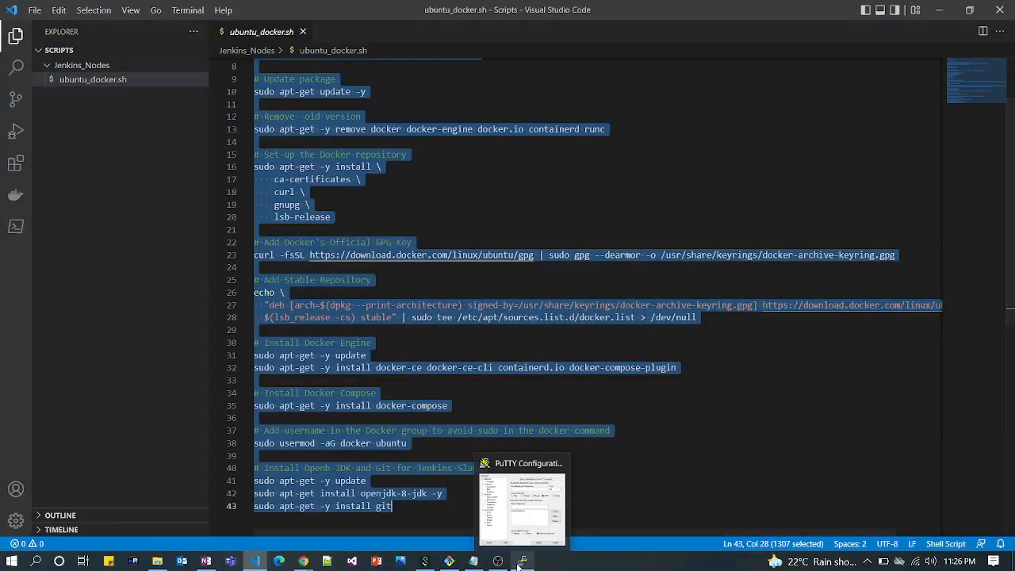
Step: In PuTTY, set the SSH session's host address to the instance IP 44.202.103.78 from the Notepad notes
click(516, 565)
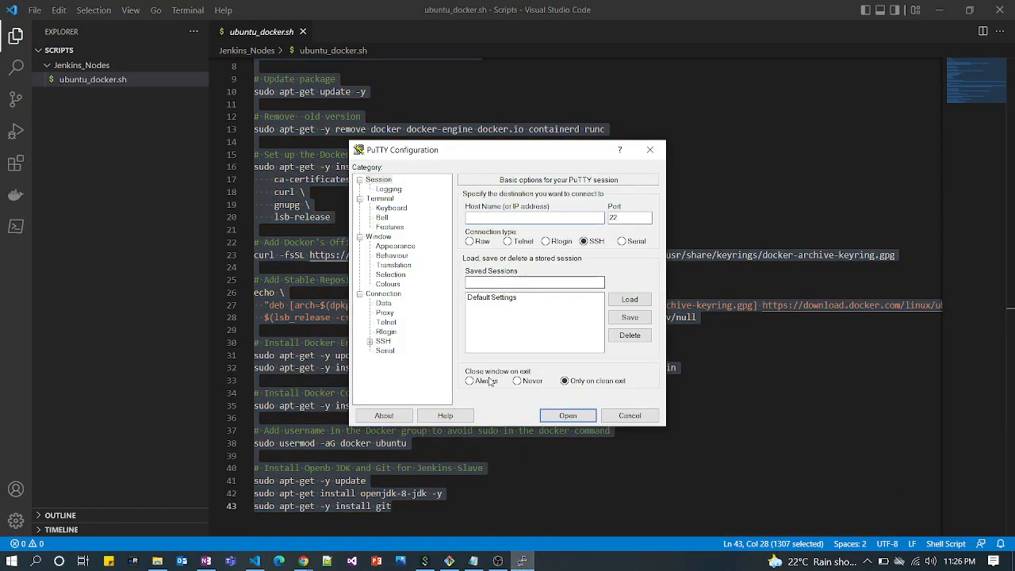
key(alt+Tab)
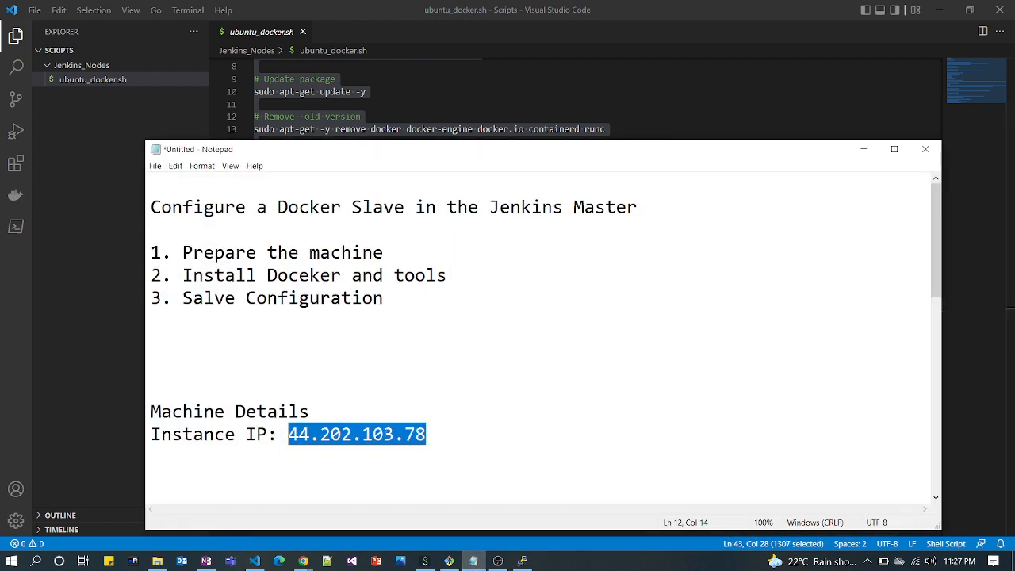
click(864, 149)
click(470, 218)
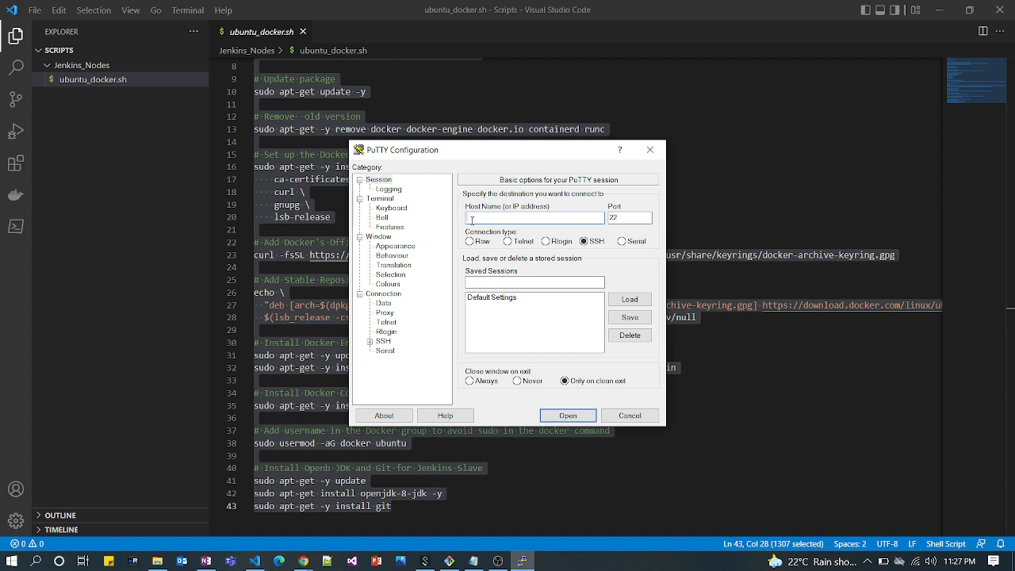
text(44.202.103.78)
Step: Choose C:\UFT_DevOps.ppk as the private key file for the session's SSH authentication
click(383, 343)
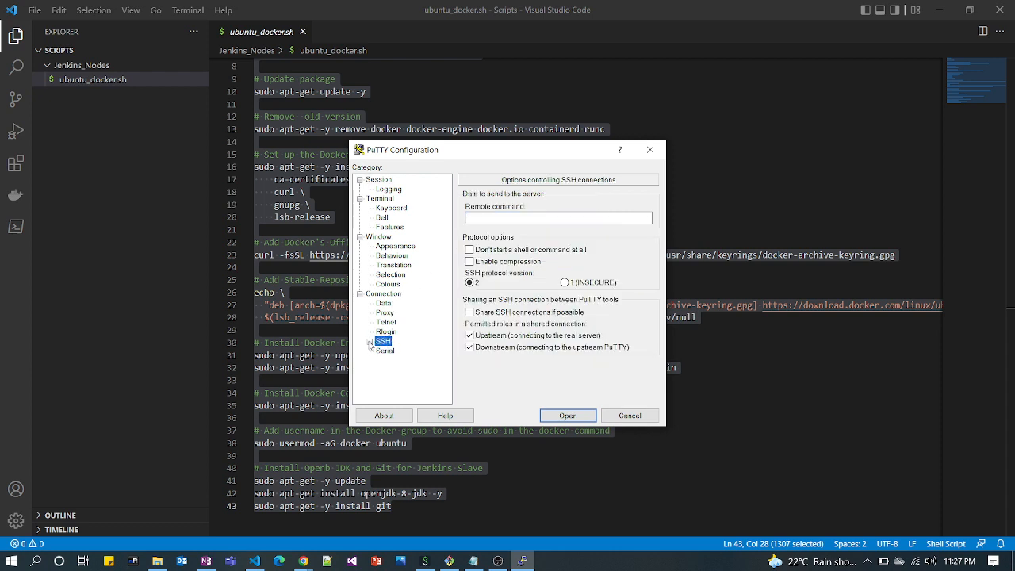
click(370, 342)
click(392, 350)
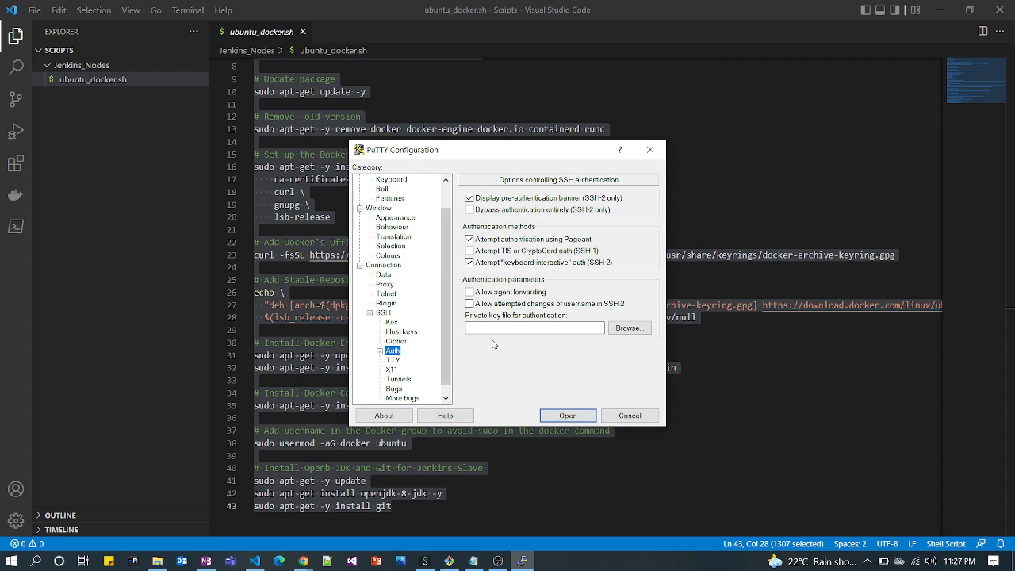
click(621, 329)
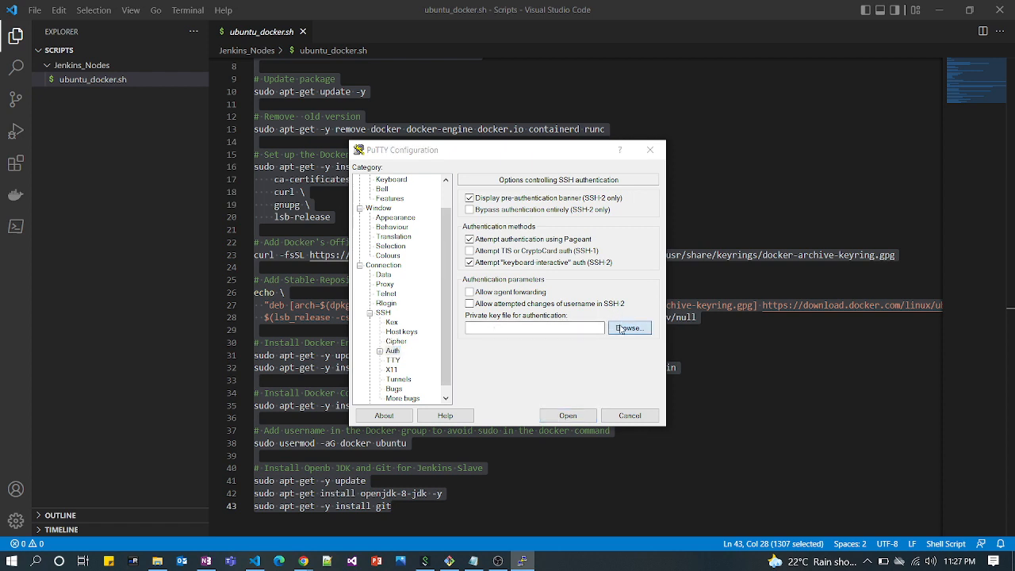
scroll(530, 382, down, 10)
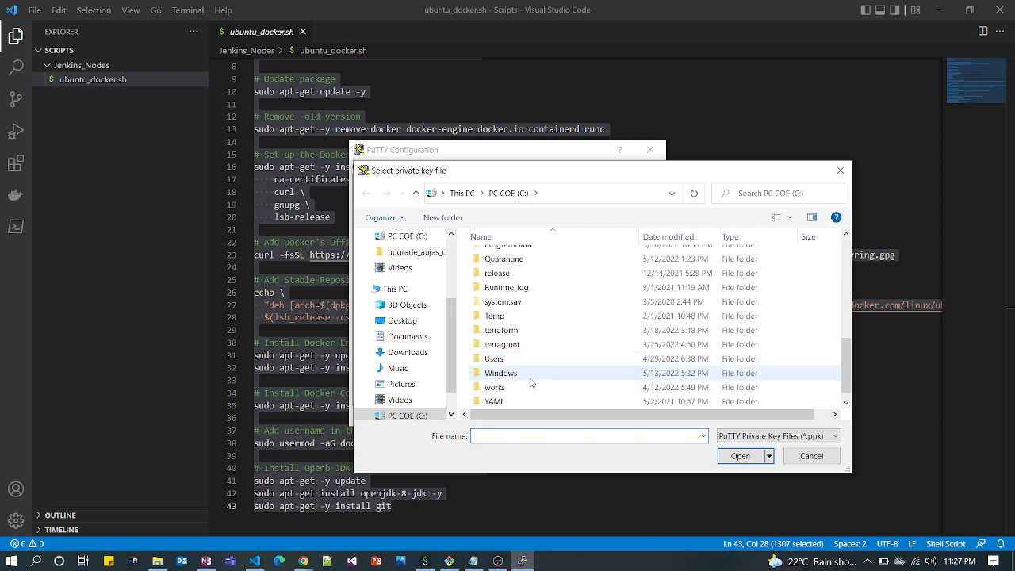
scroll(531, 382, down, 1)
double_click(511, 399)
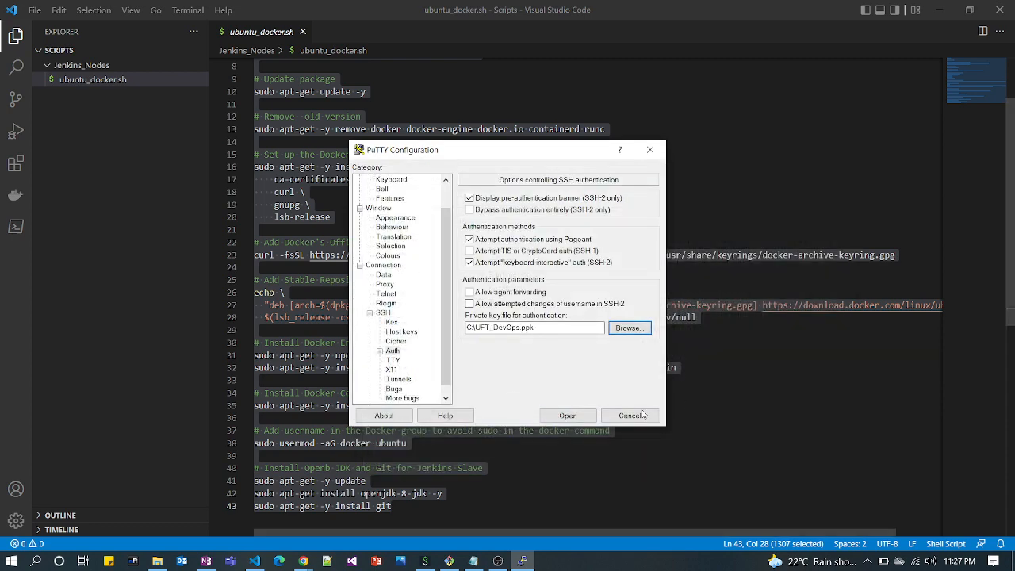
Step: Open the SSH connection, log in as ubuntu and maximize the terminal window
click(568, 416)
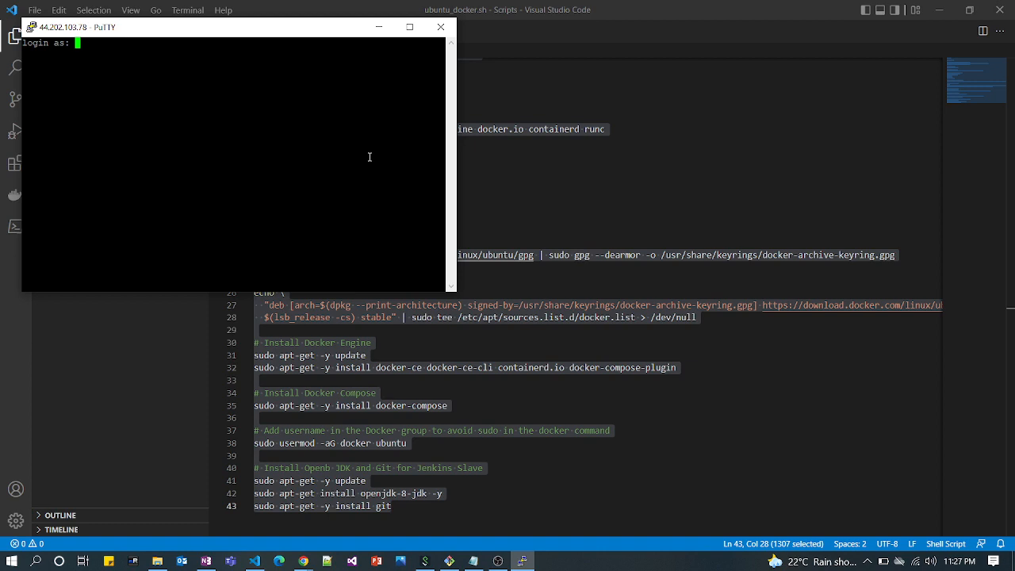
text(ubuntu)
key(Return)
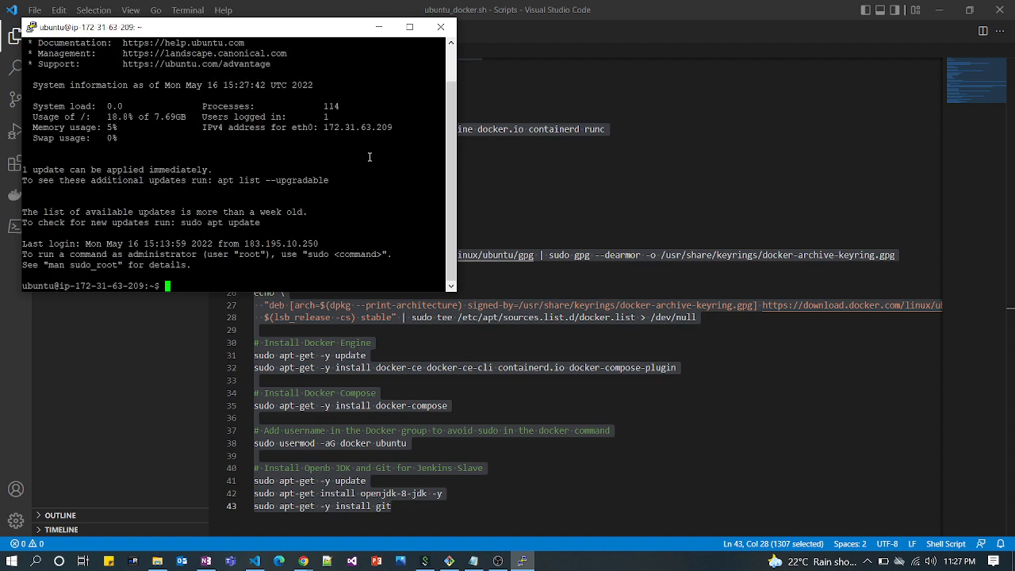
click(409, 27)
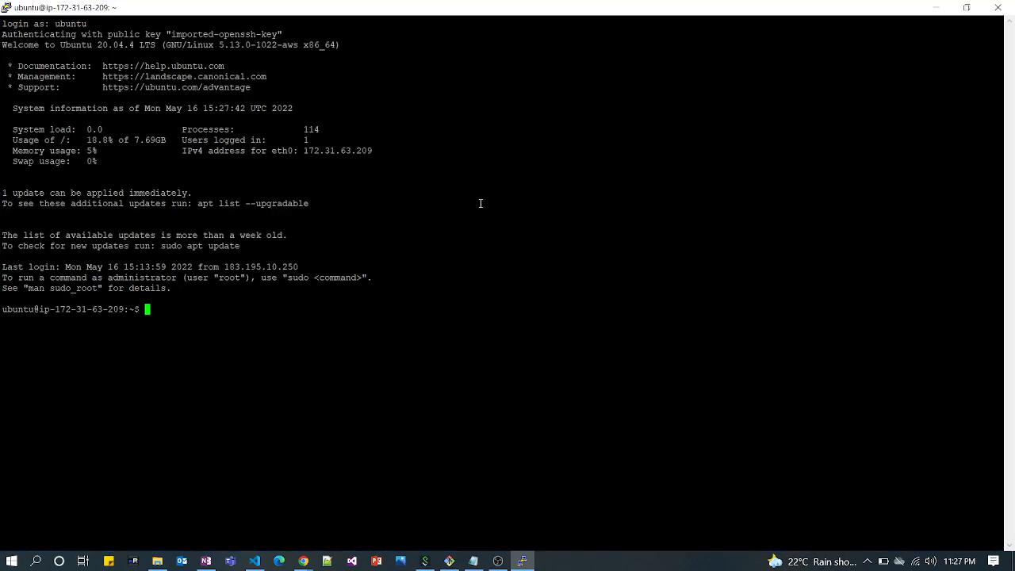
Step: Create my_script.sh in vi and paste the entire ubuntu_docker.sh script from Visual Studio Code into it
text(vi my_script.sh)
key(Return)
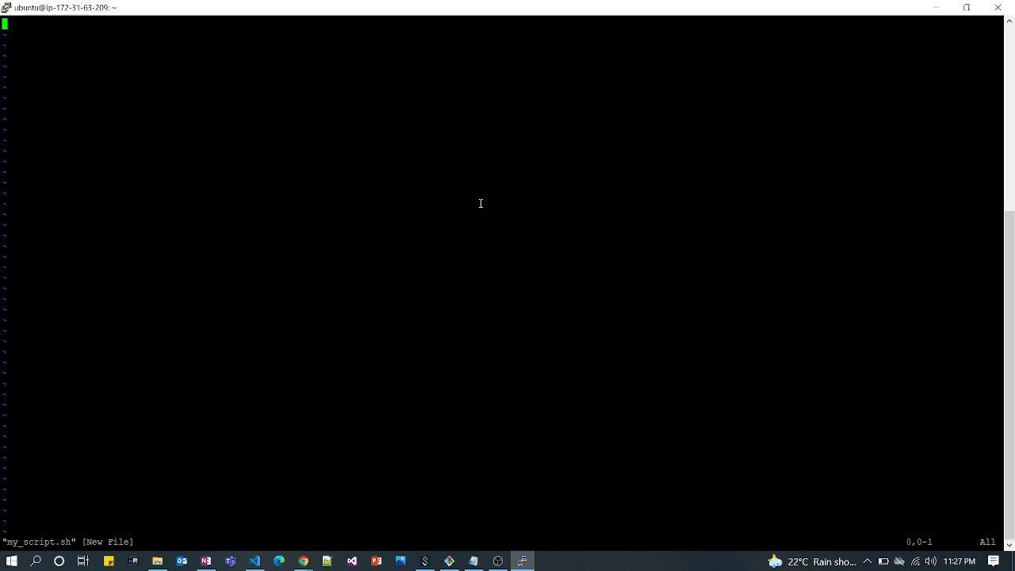
key(i)
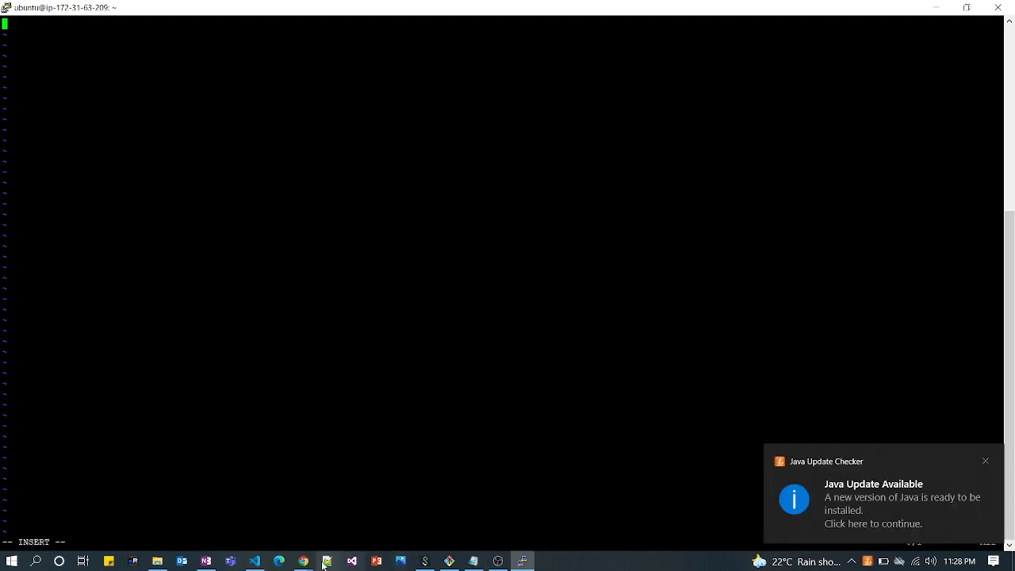
mouse_move(255, 564)
click(229, 504)
key(ctrl+a)
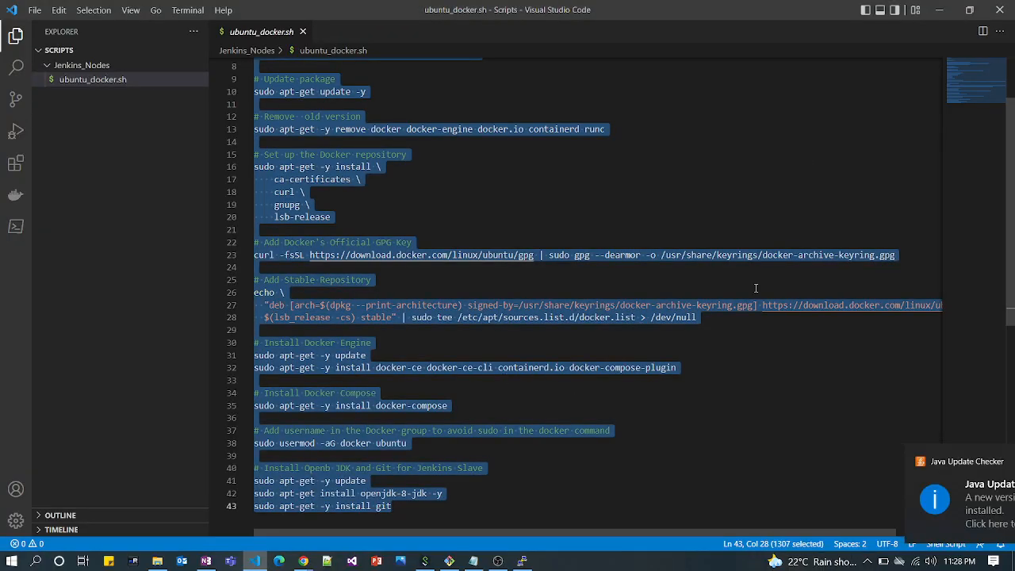
click(521, 560)
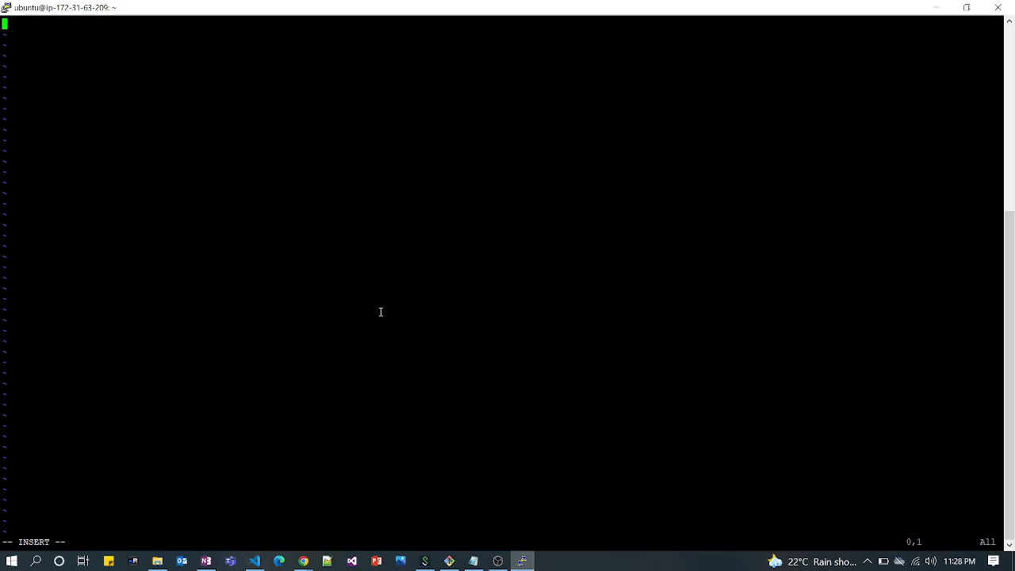
right_click(378, 308)
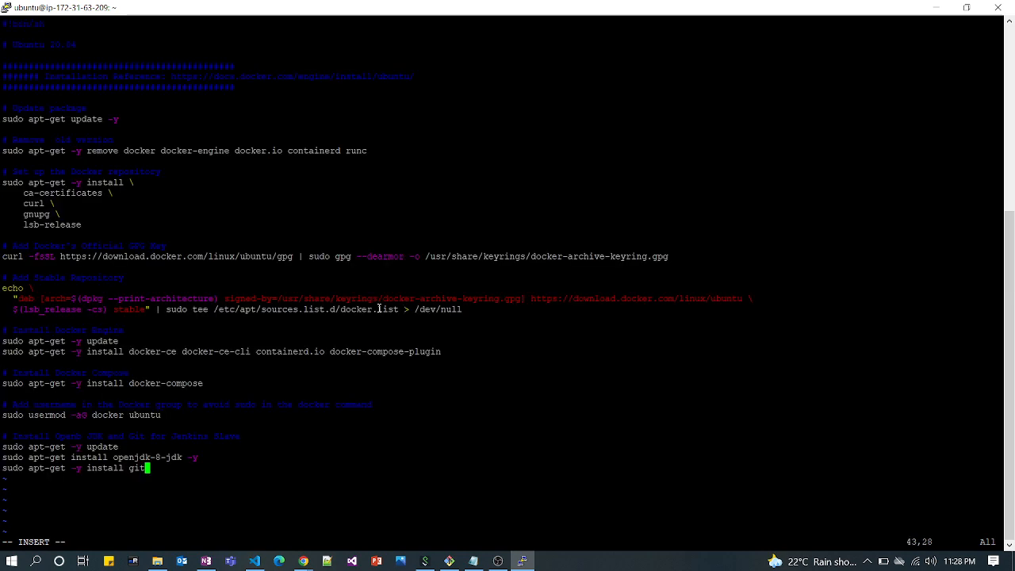
Step: Save my_script.sh and quit vi with wq!
key(Escape)
key(shift+semicolon)
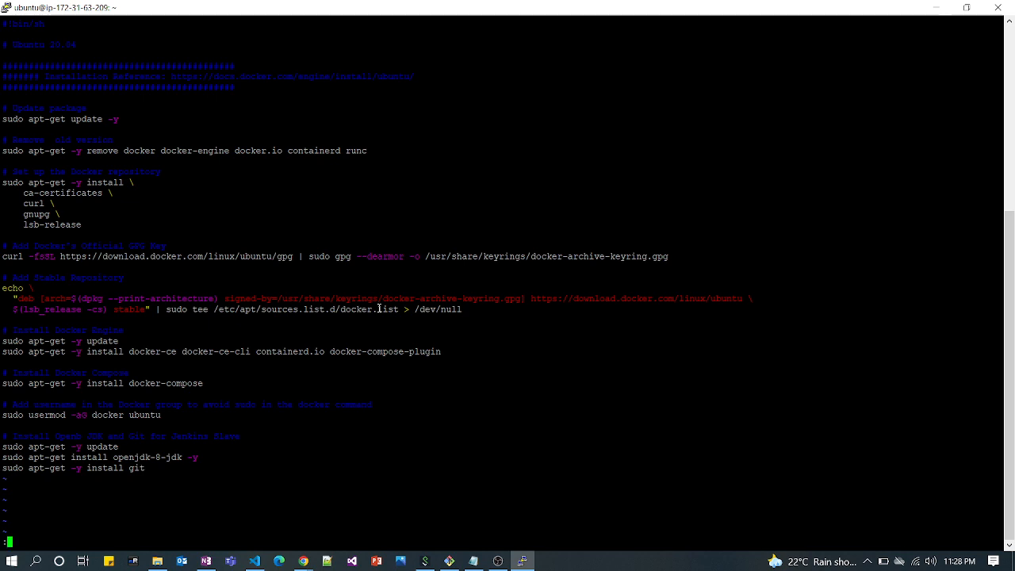
text(wq!)
key(Return)
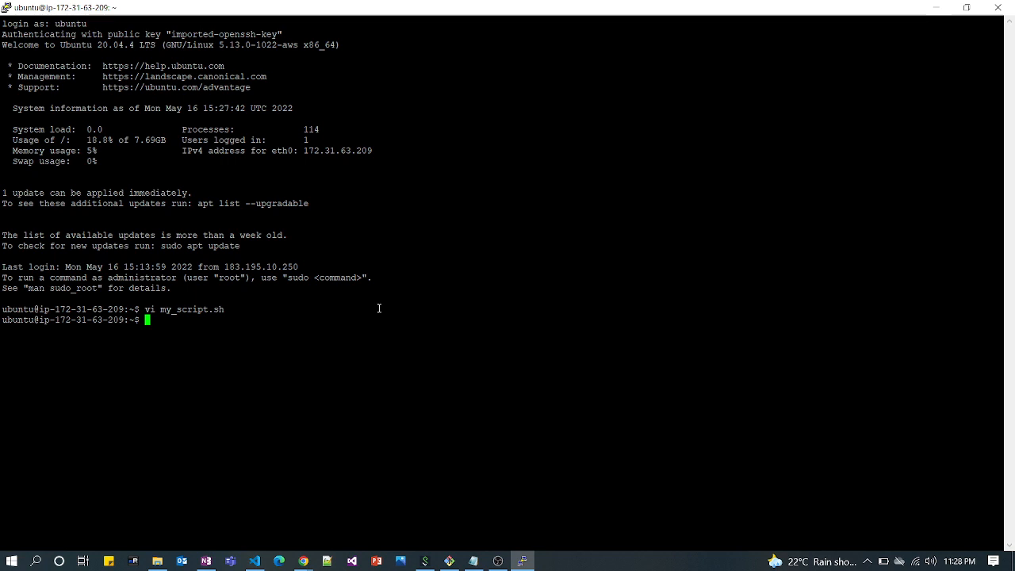
Step: List the home directory with ls -l and check the name and owner permissions of my_script.sh
text(ls -l)
key(Return)
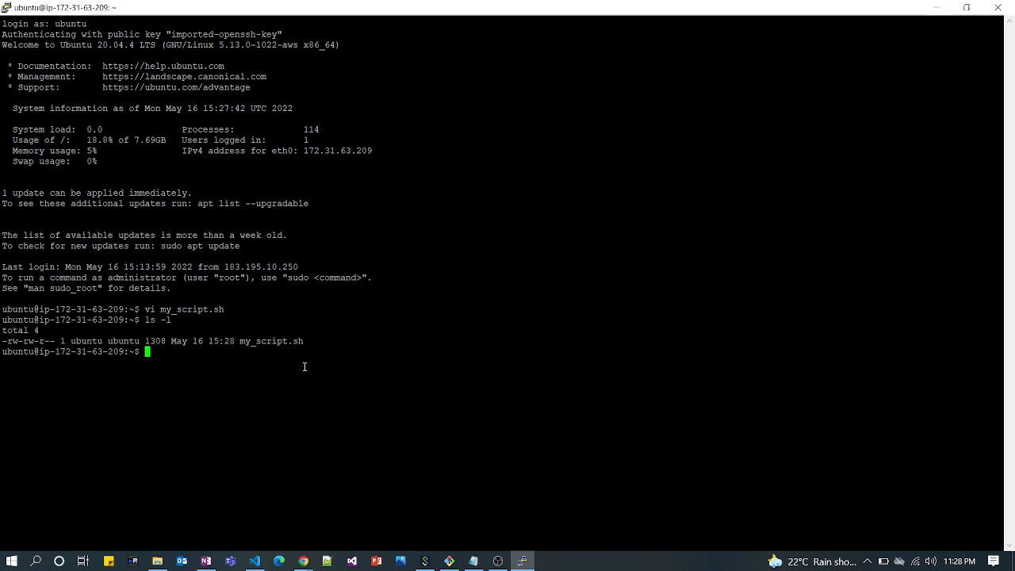
drag(315, 341, 239, 340)
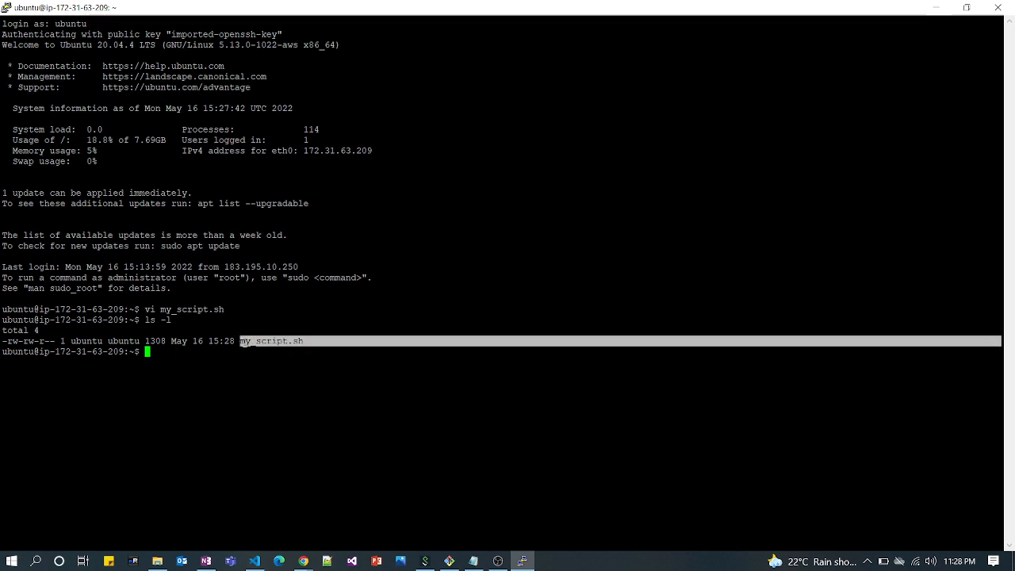
click(264, 374)
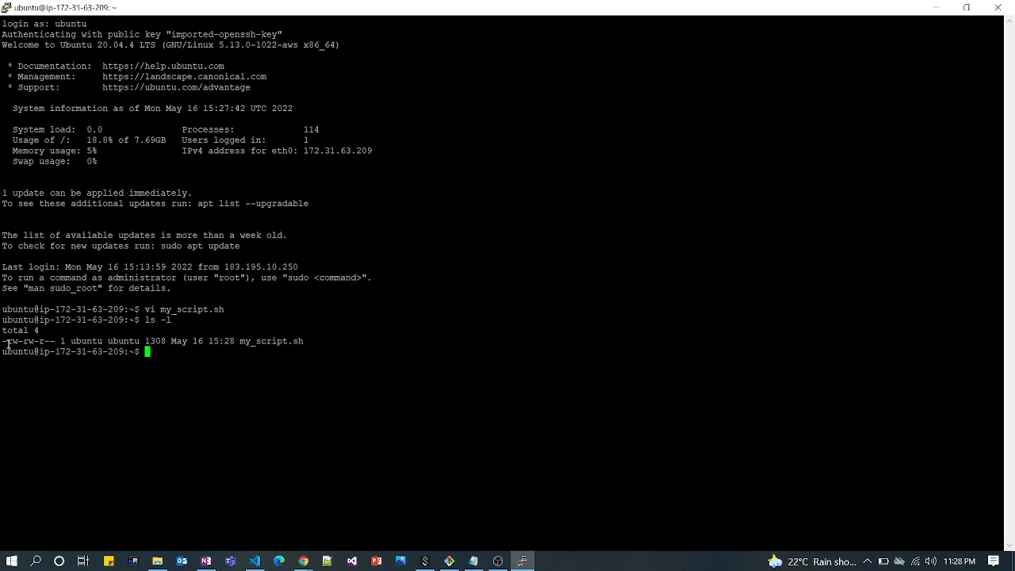
drag(8, 343, 18, 343)
Step: Grant all users full permissions on the script with sudo chmod 777 my_script.sh
text(sudo chmod 777)
text(my)
key(Tab)
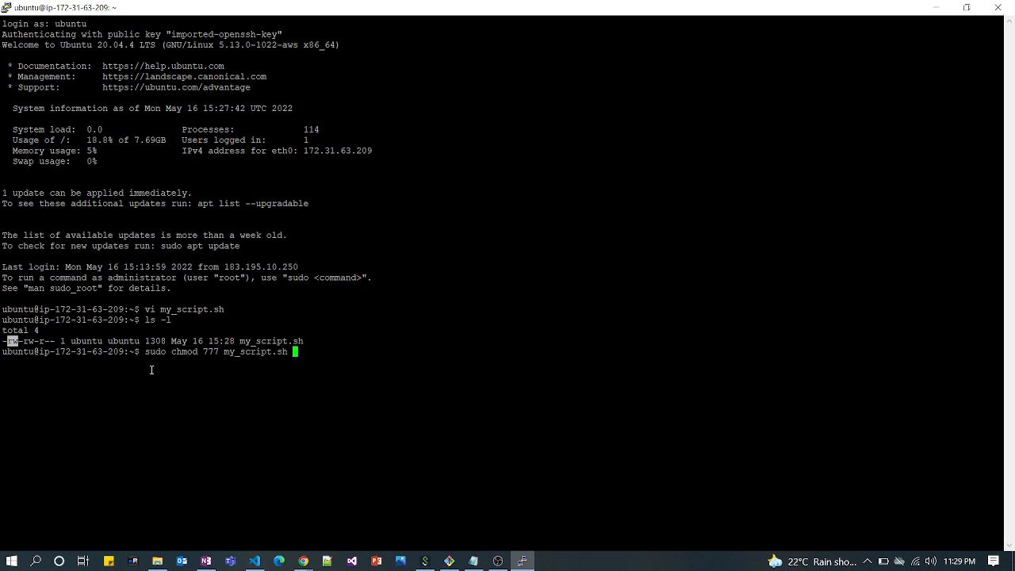
key(Return)
Step: List the files again with ls -l and examine the execute permissions of my_script.sh
text(ls -l)
key(Return)
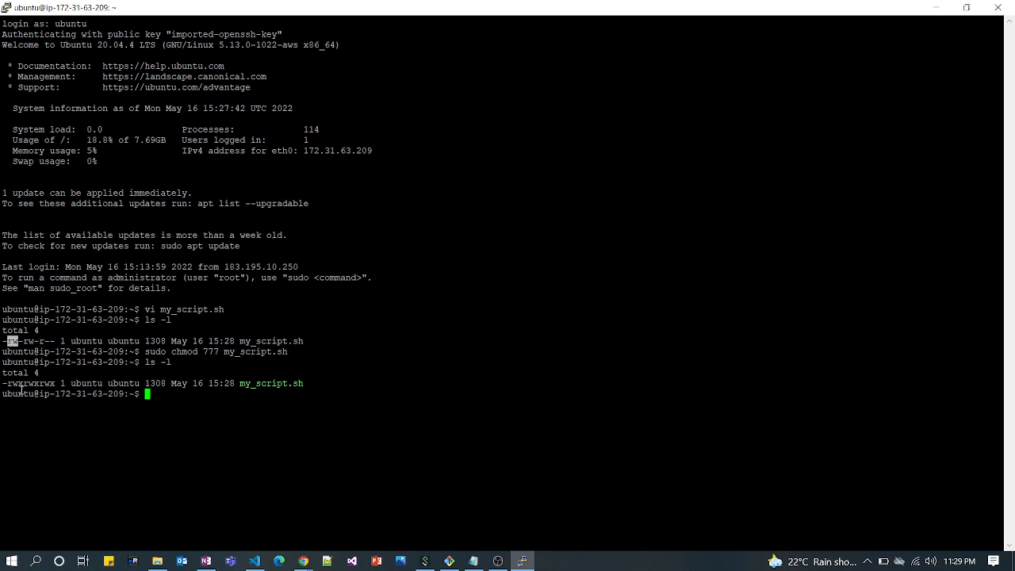
drag(19, 384, 50, 384)
click(53, 384)
drag(39, 384, 30, 383)
drag(315, 389, 231, 389)
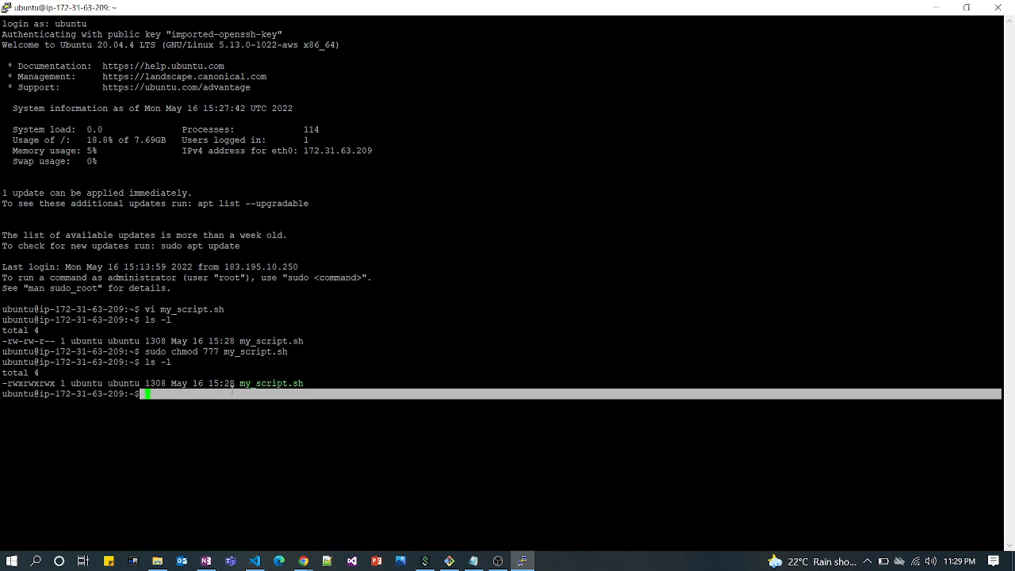
click(270, 453)
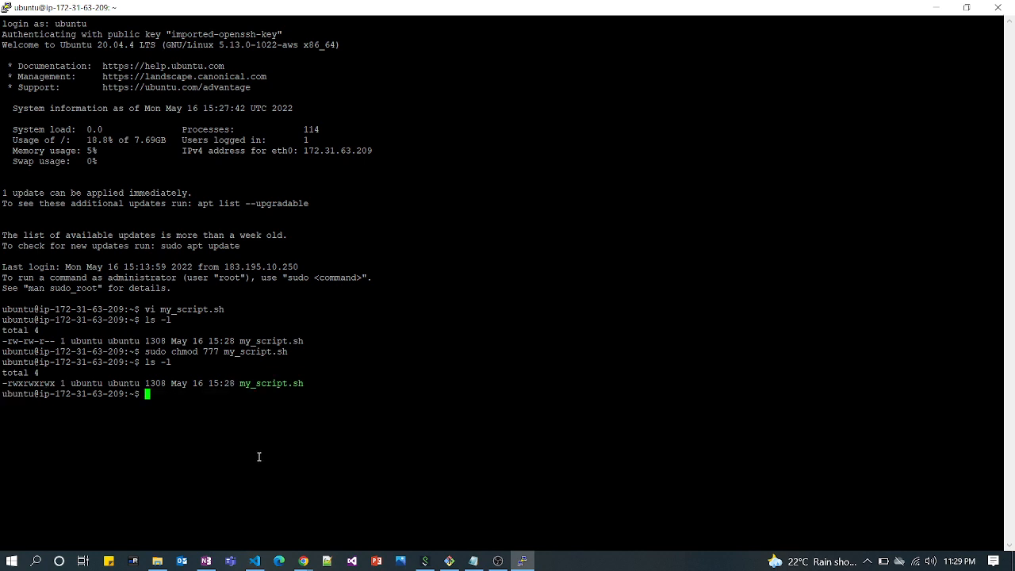
Step: Run the installation script with sh ./my_script.sh
text(sh ./my)
key(Tab)
key(Return)
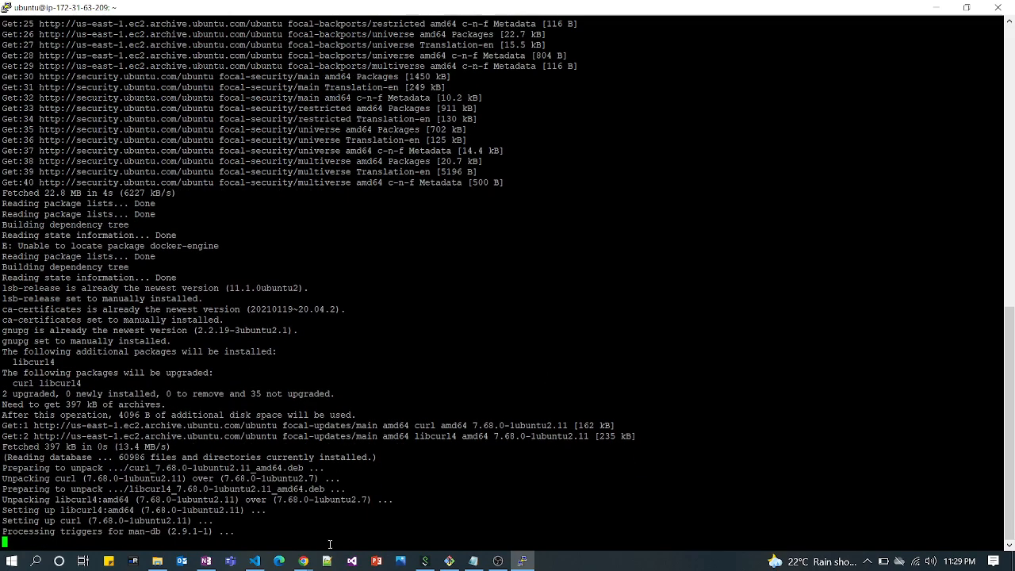
Step: Switch to the Jenkins dashboard in Chrome and check the port in the server's address
mouse_move(303, 560)
click(248, 515)
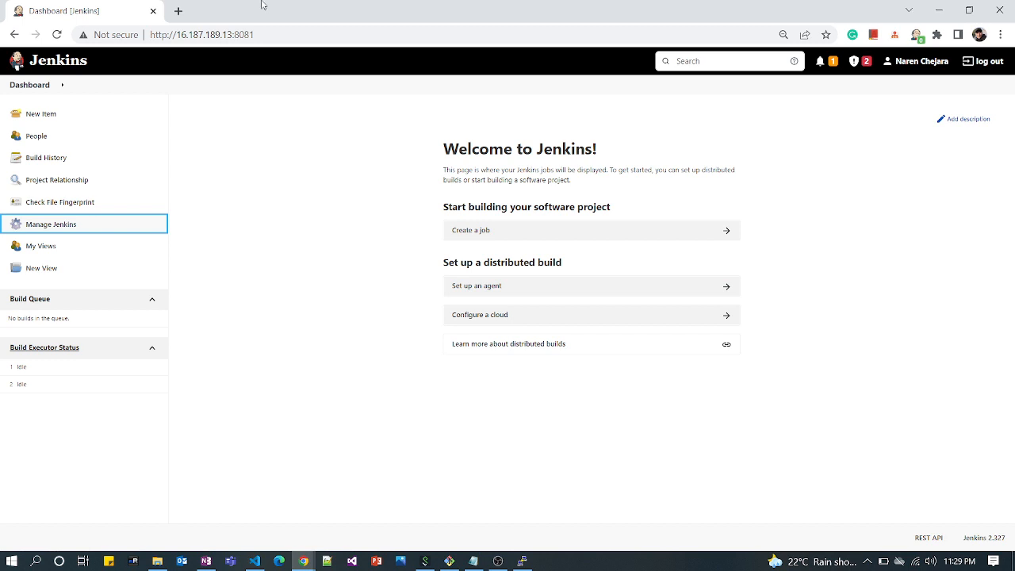
drag(253, 34, 232, 35)
click(315, 186)
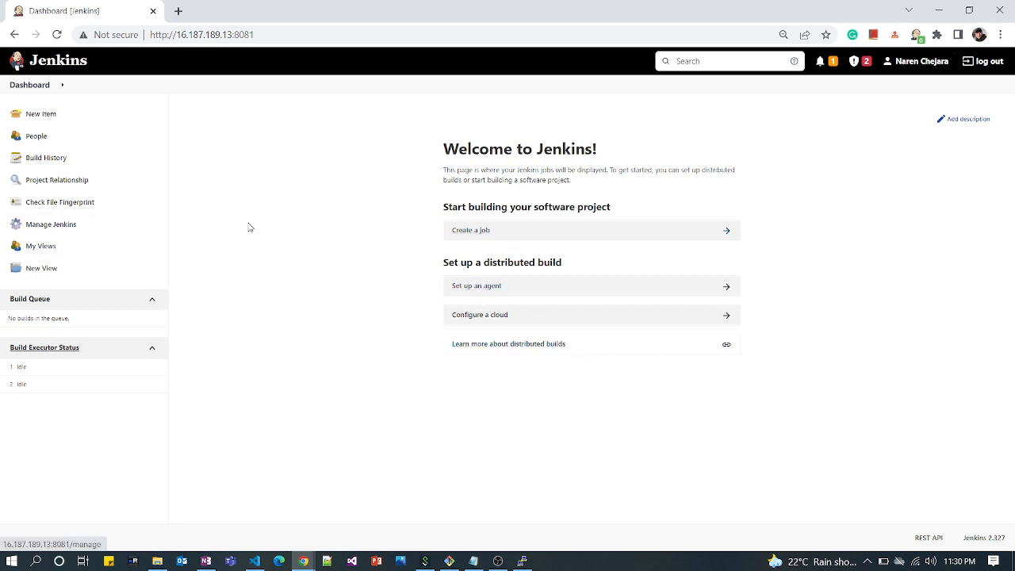
Step: Open the Jenkins Plugin Manager and review the installed plugins
click(41, 226)
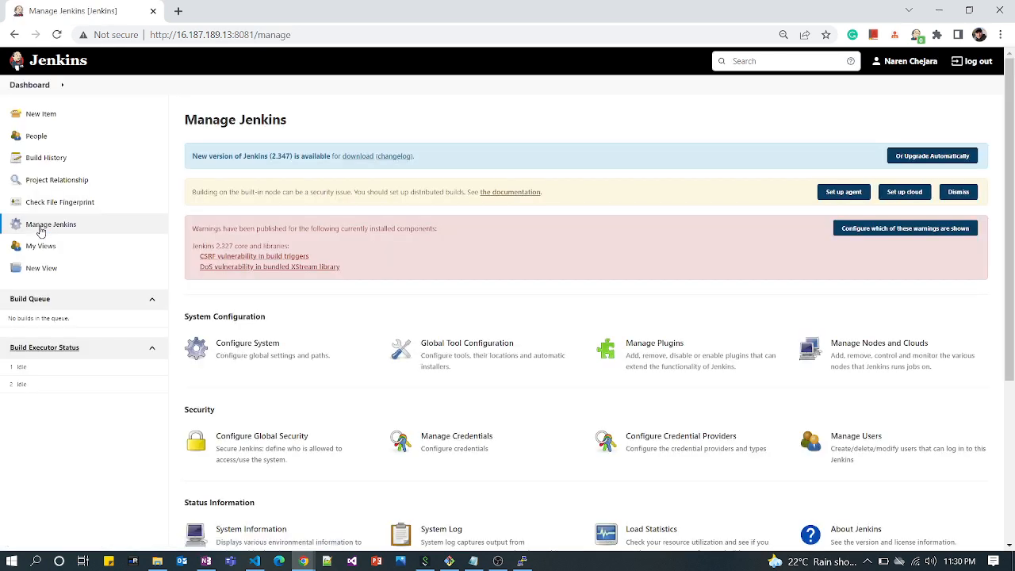
click(638, 352)
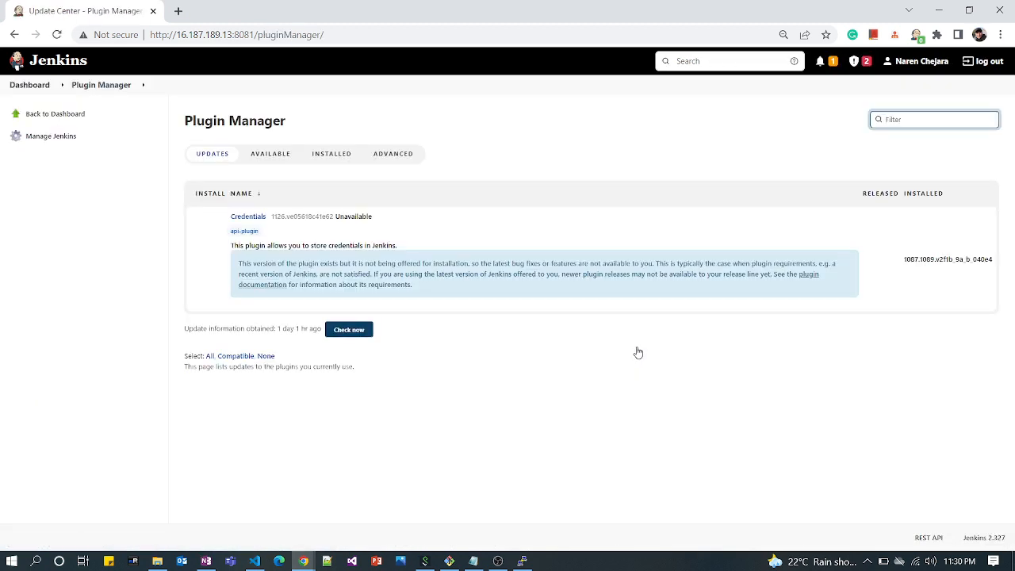
click(332, 157)
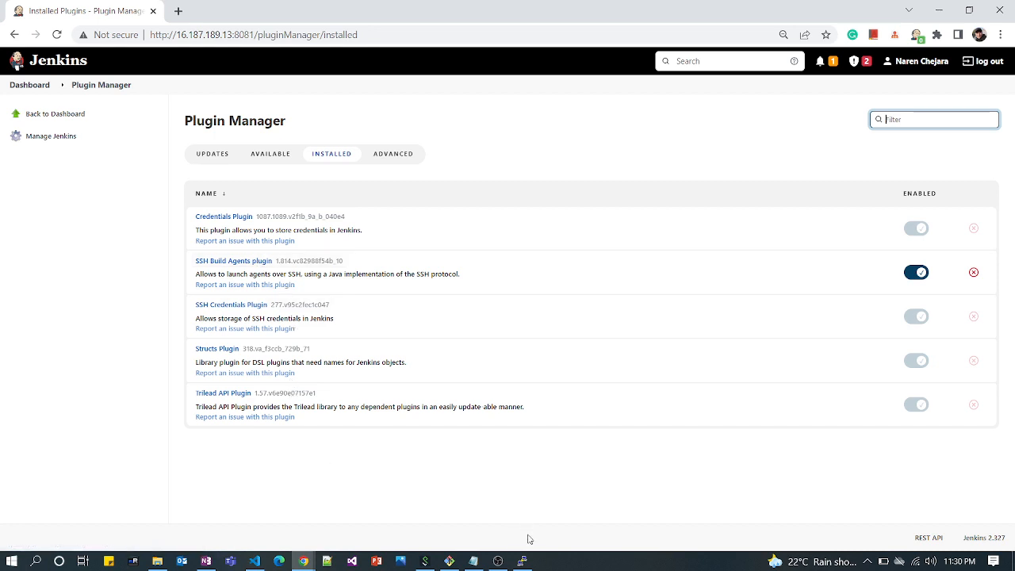
Step: Check the script's installation progress in the PuTTY terminal, and switch back to Jenkins in Chrome
click(522, 561)
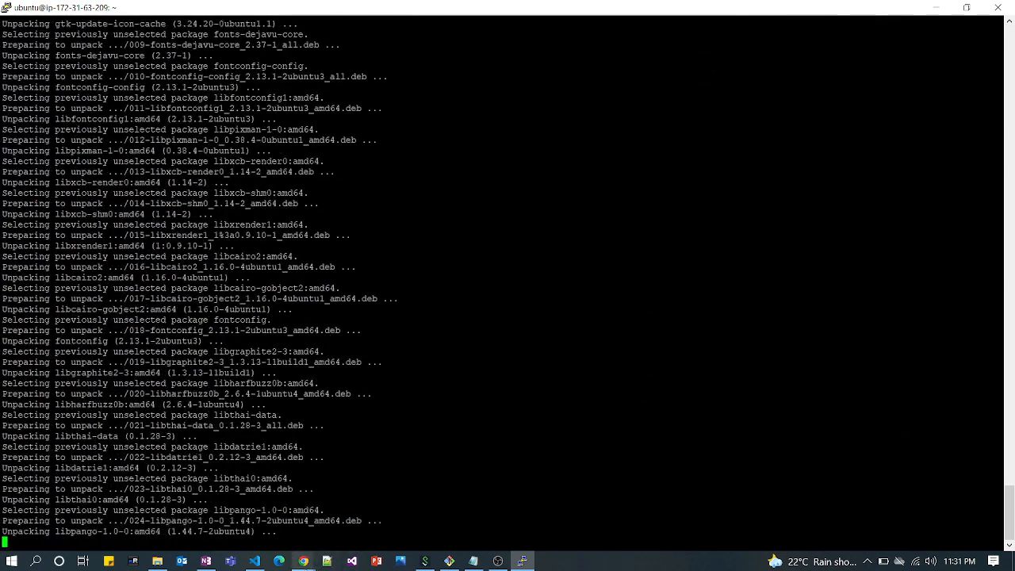
mouse_move(303, 560)
click(252, 508)
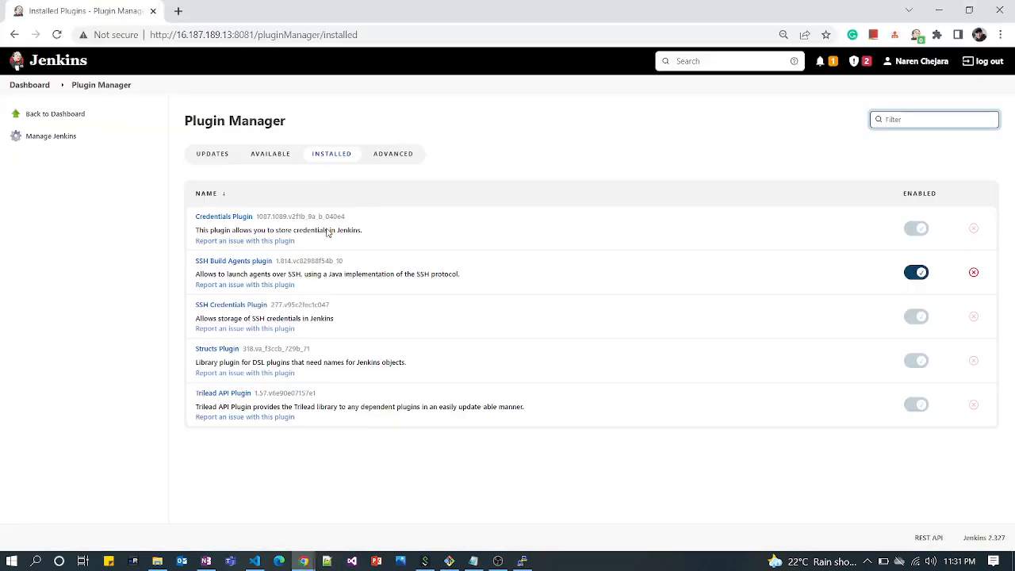
Step: Return to the Jenkins dashboard and open the Manage Jenkins page
click(36, 85)
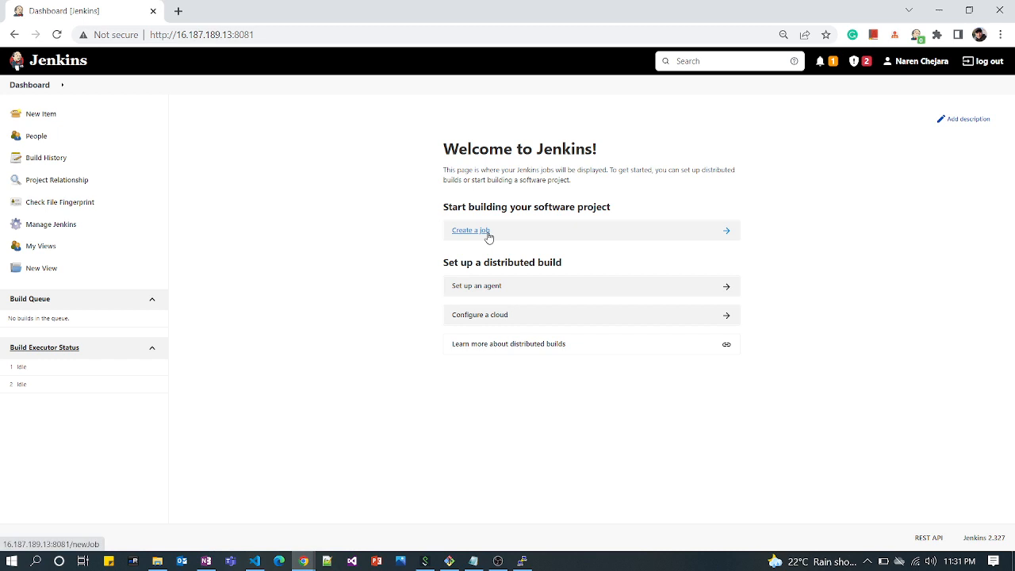
click(37, 229)
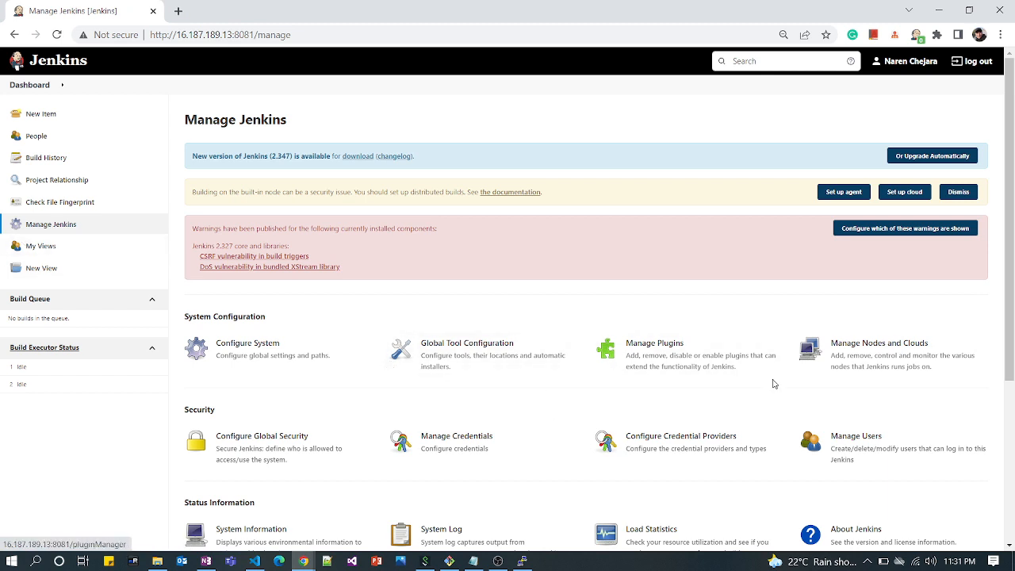
Step: Open node management and create a new permanent agent named Docker_Agent
click(881, 354)
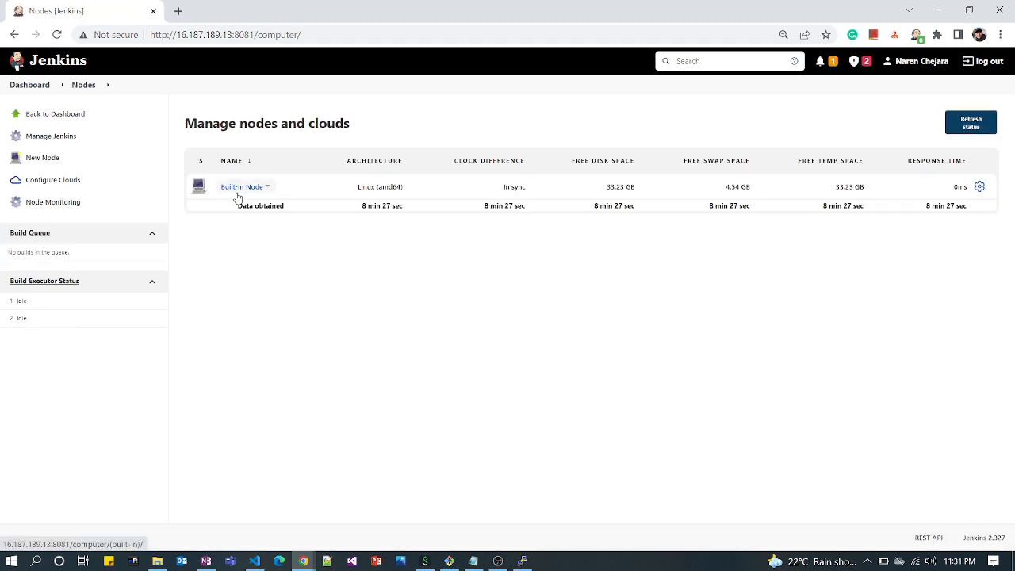
click(43, 161)
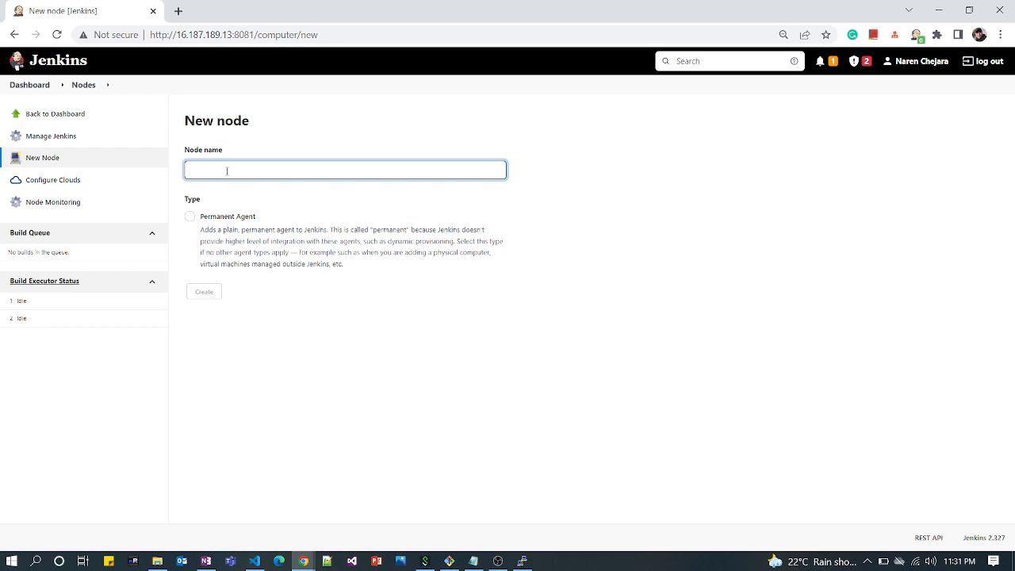
text(Docker_Agent)
click(190, 216)
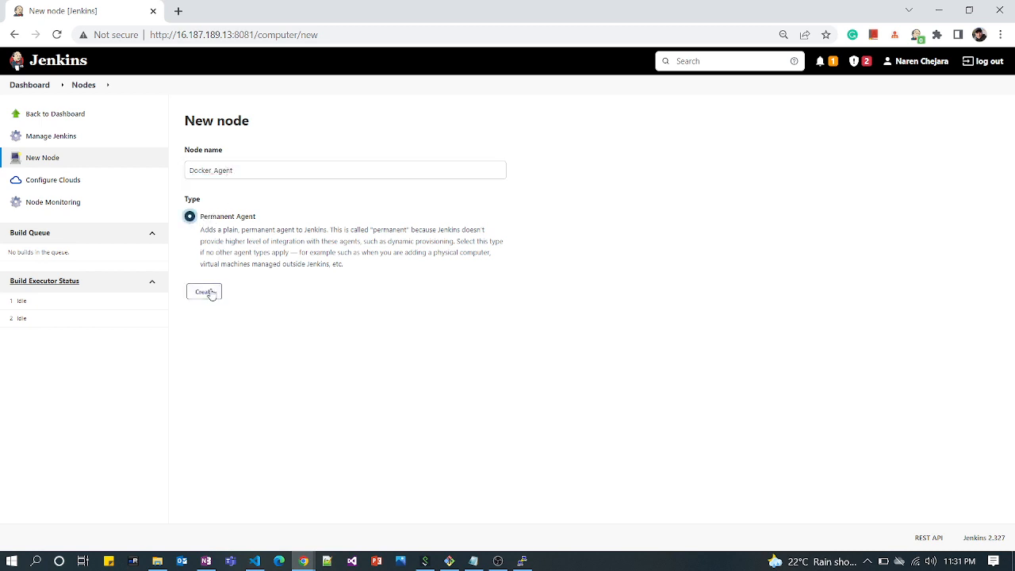
click(205, 293)
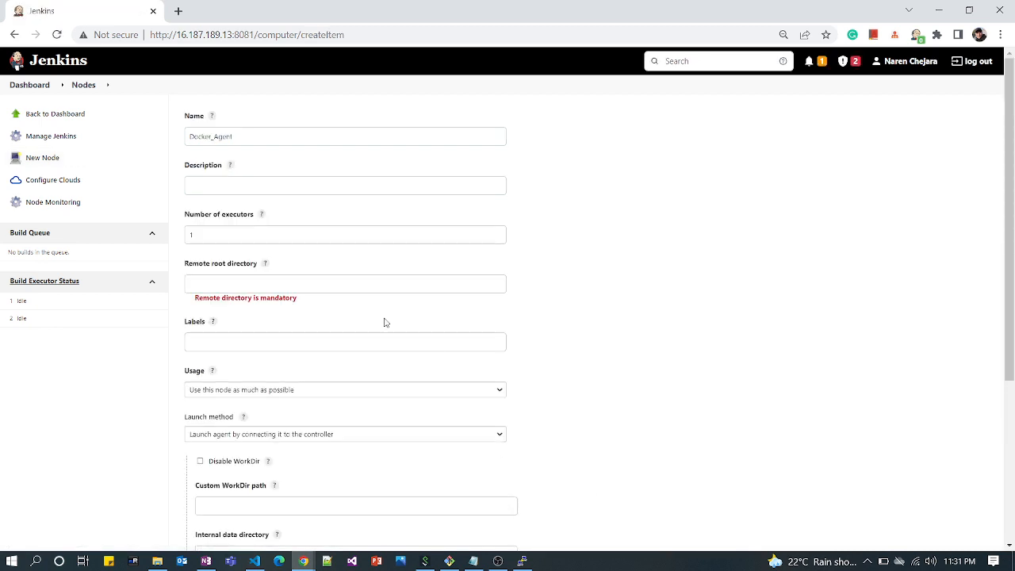
Step: Switch to the PuTTY terminal and check the installed Docker version with docker version
click(522, 561)
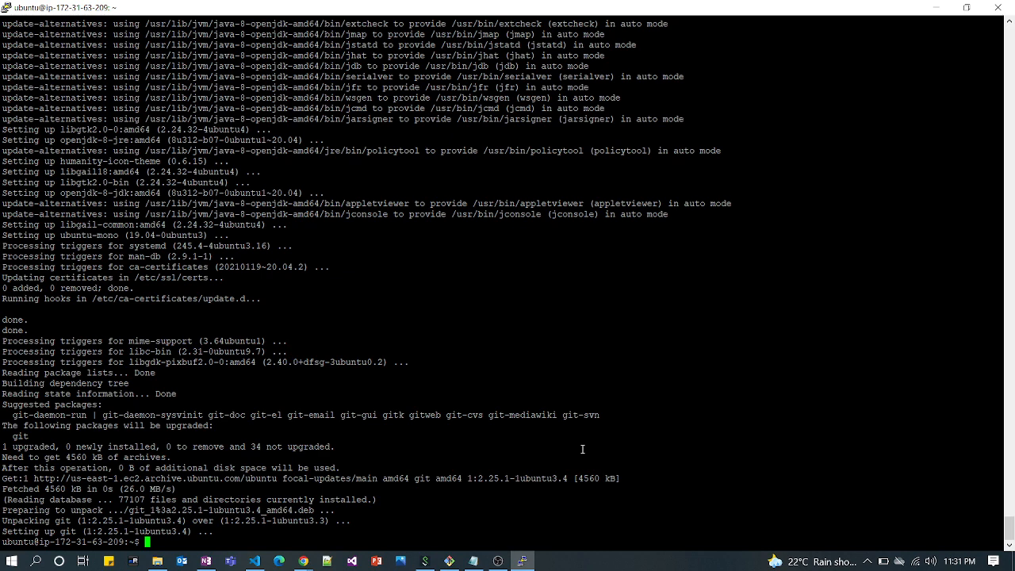
text(docker version)
key(Return)
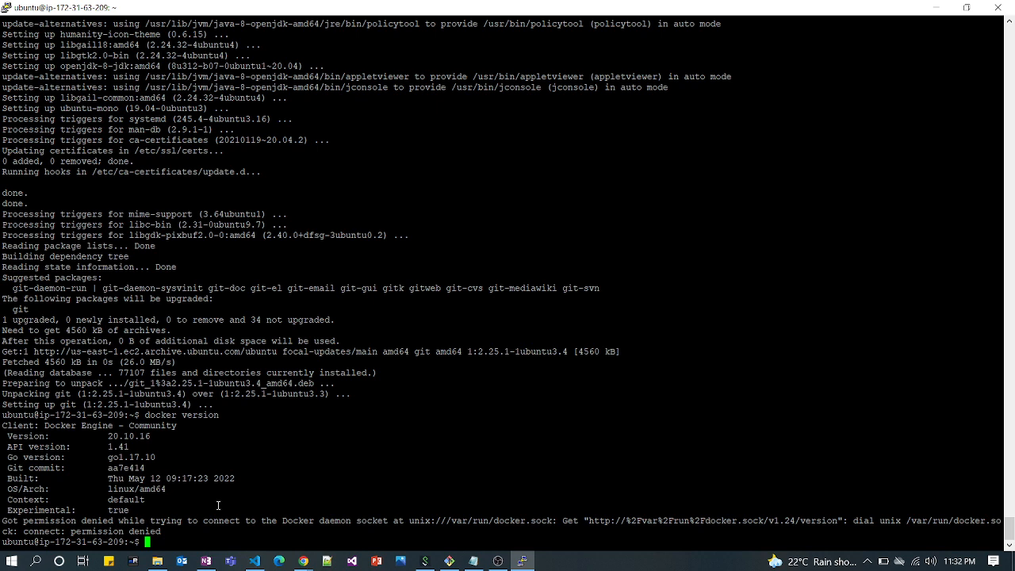
Step: Check the installed Java version in the terminal, correcting the command to java -version
text(java version)
key(Return)
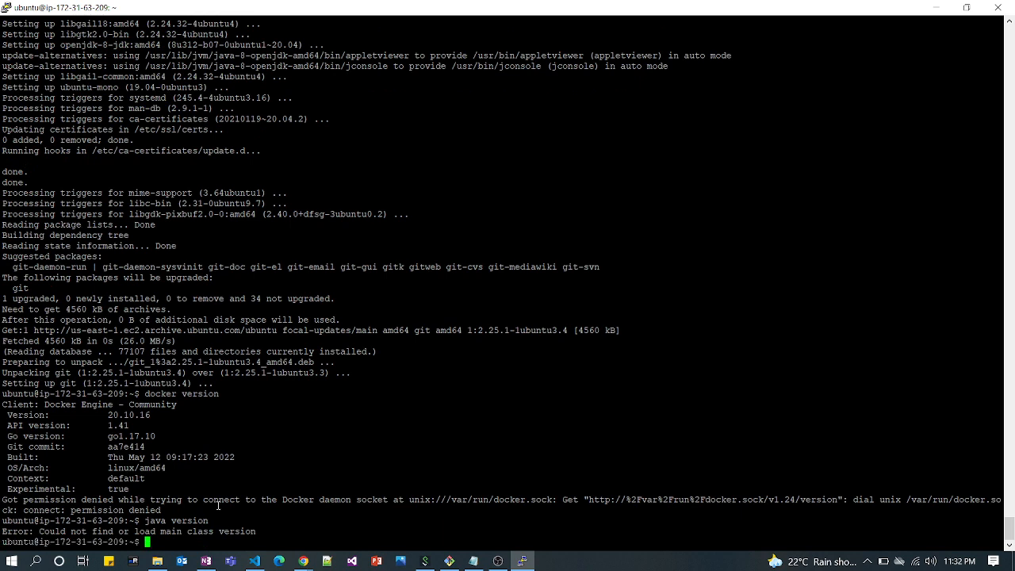
key(Up)
key(Left)
key(Left)
key(Left)
key(Left)
key(Left)
key(Left)
key(Left)
text(-)
key(Return)
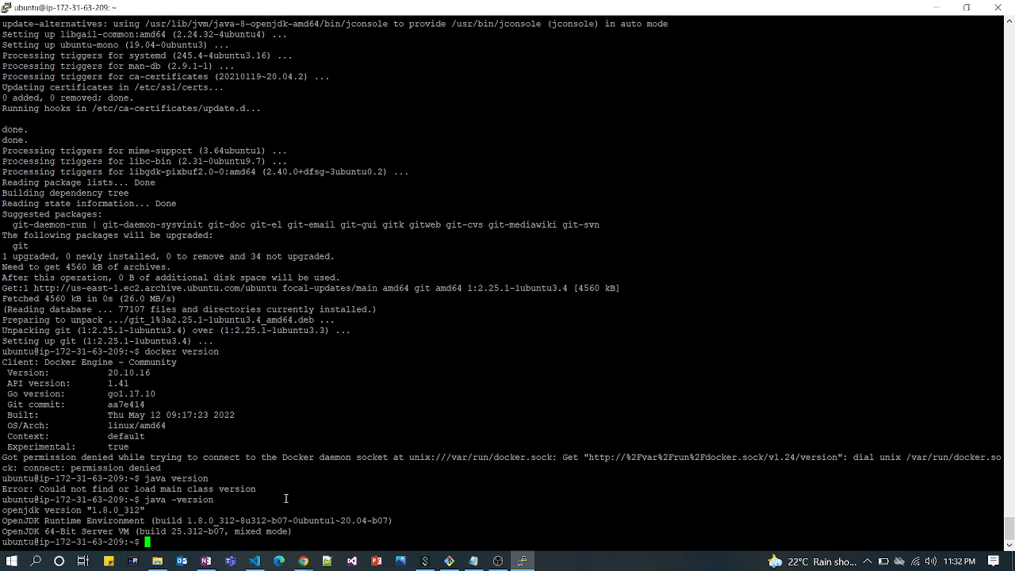
Step: Check the installed Git version in the terminal with git --version
text(git --version)
key(Return)
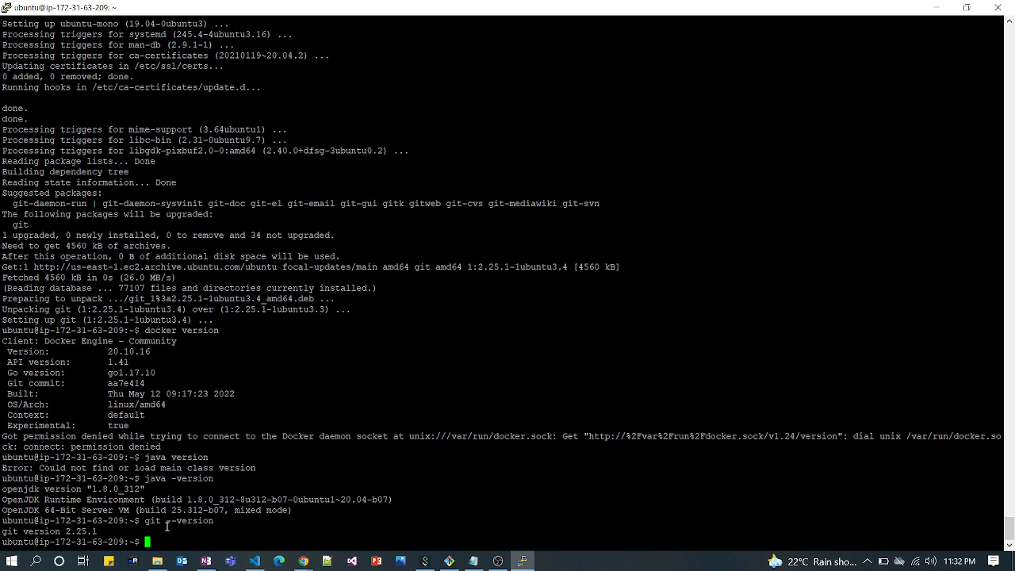
drag(103, 531, 61, 528)
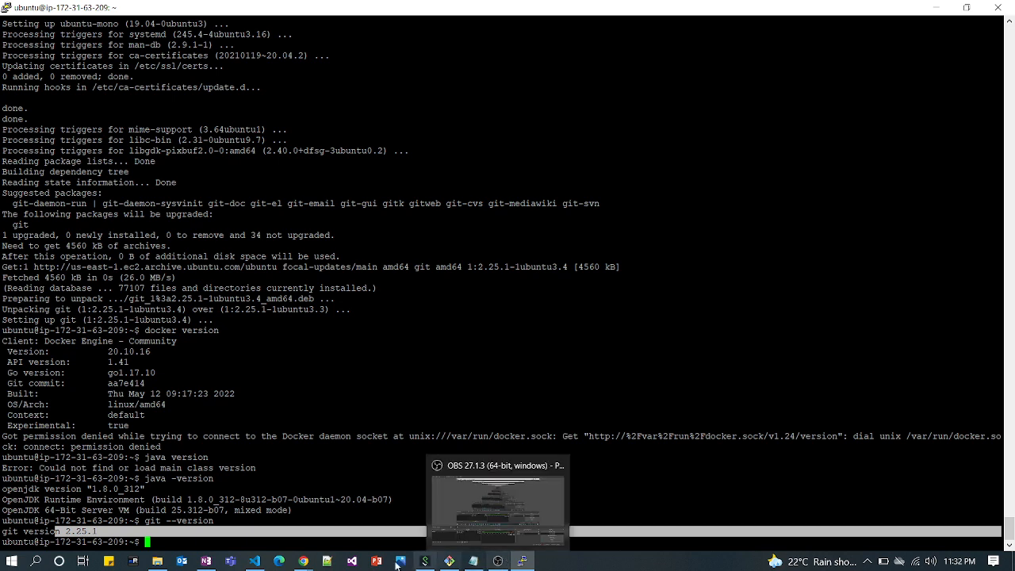
Step: Switch back to the Jenkins node form in Chrome and set the remote root directory to /home/ubuntu
mouse_move(304, 561)
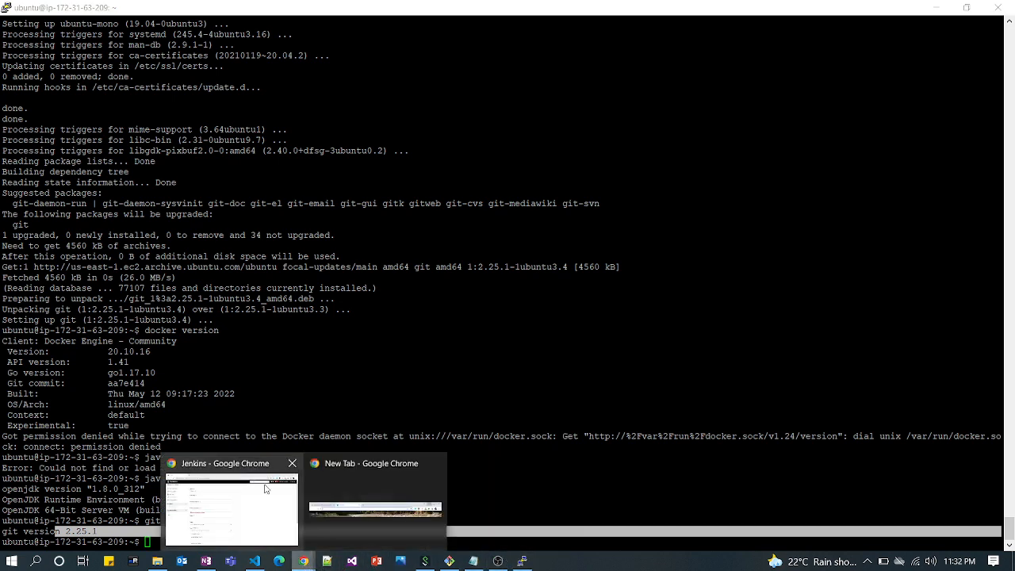
click(255, 485)
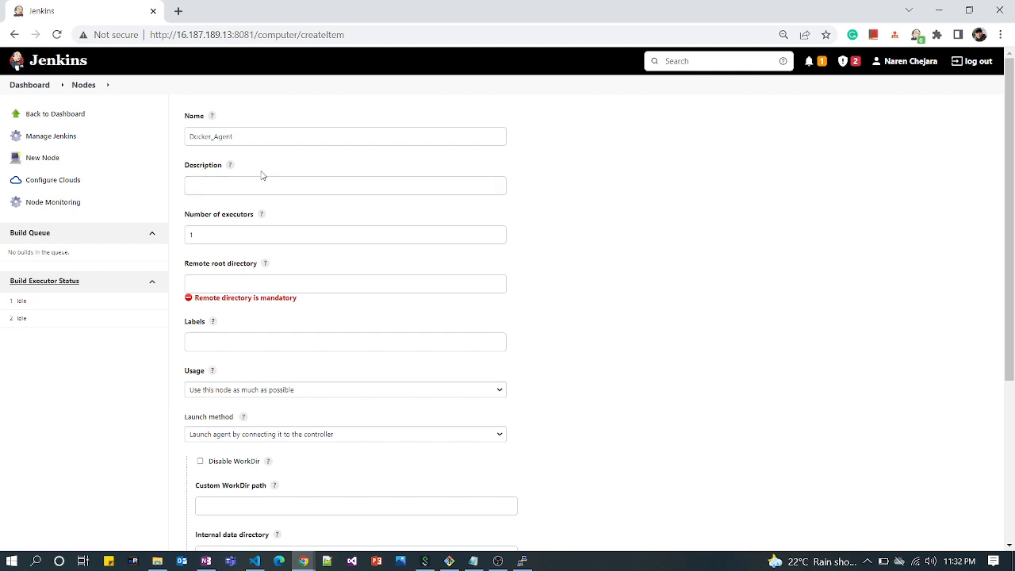
click(214, 234)
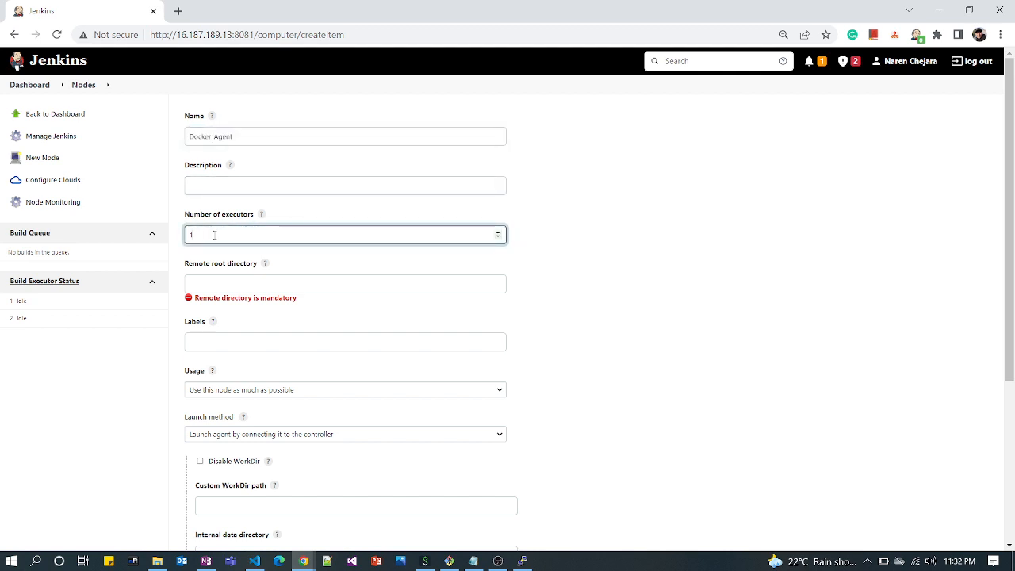
click(214, 287)
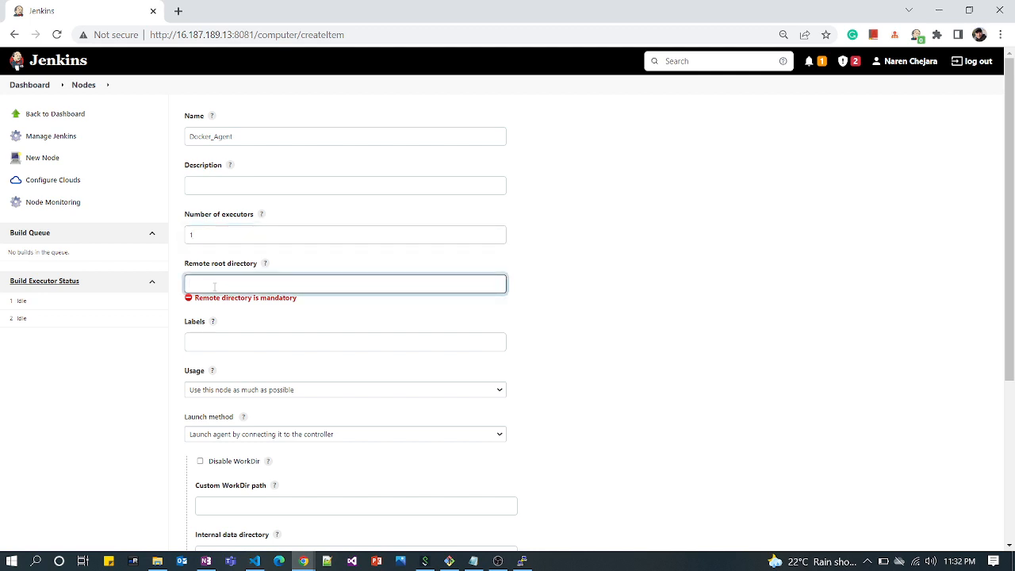
text(home/ubuntu)
Step: Copy the label Manage_Contact_Demo from the pipeline script's agent block in Notepad and paste it as the node's label in Jenkins
click(246, 340)
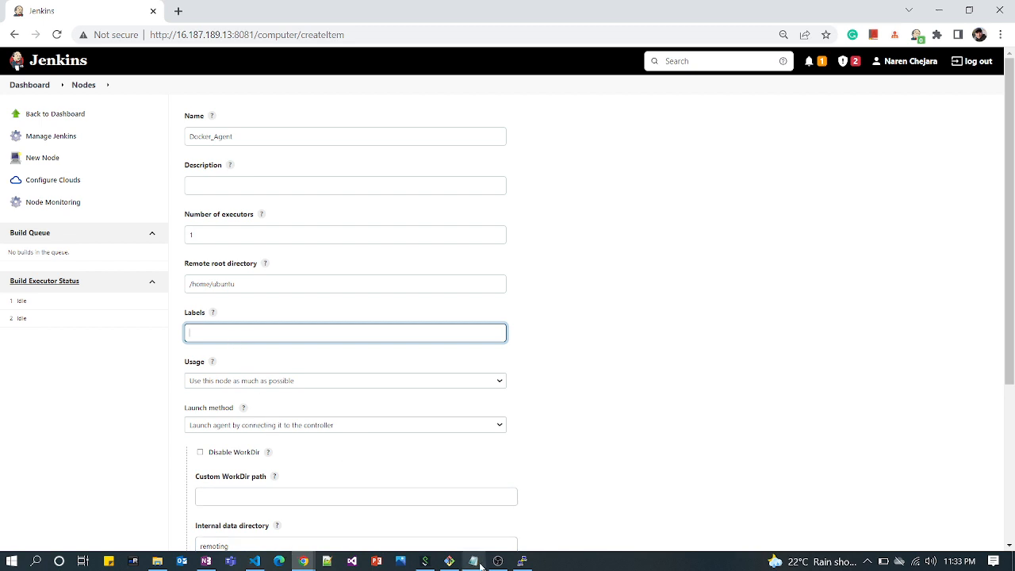
mouse_move(479, 565)
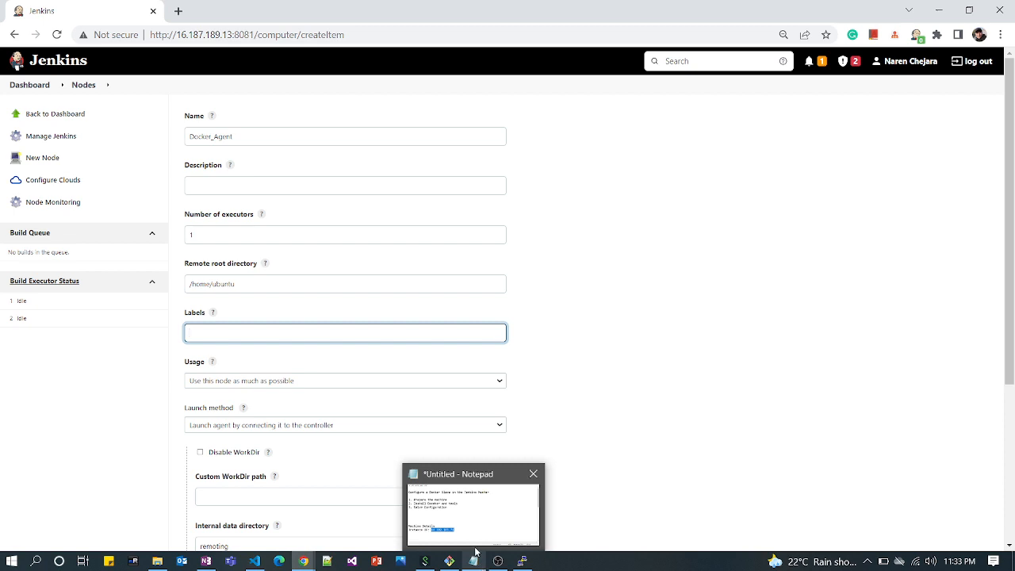
click(482, 521)
scroll(481, 408, down, 5)
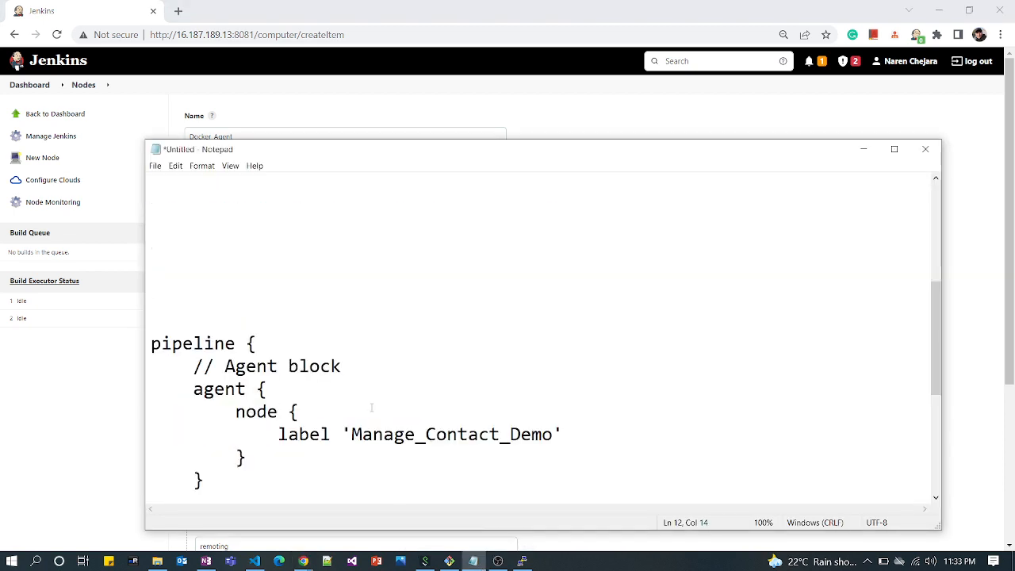
drag(194, 388, 231, 402)
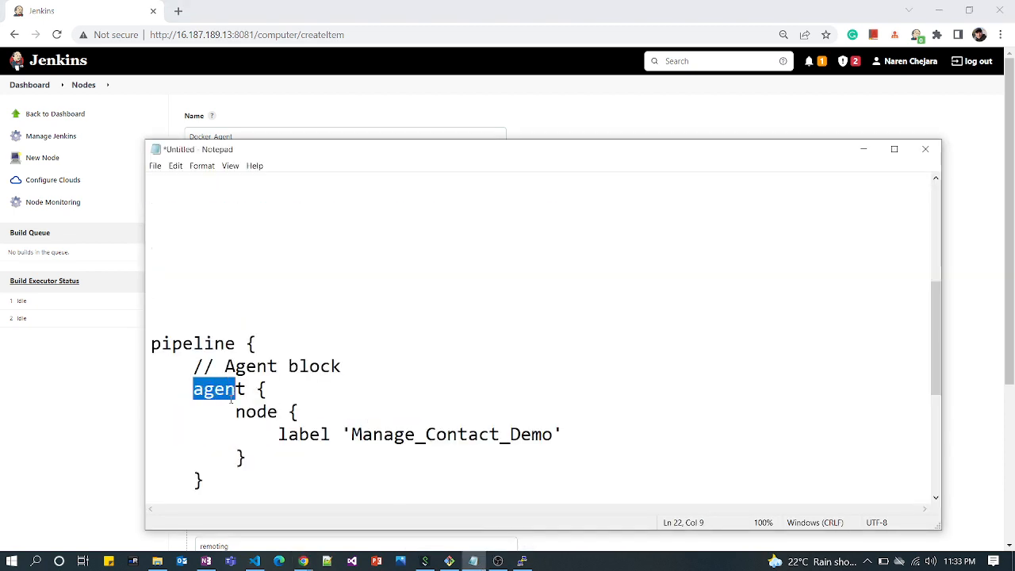
double_click(420, 439)
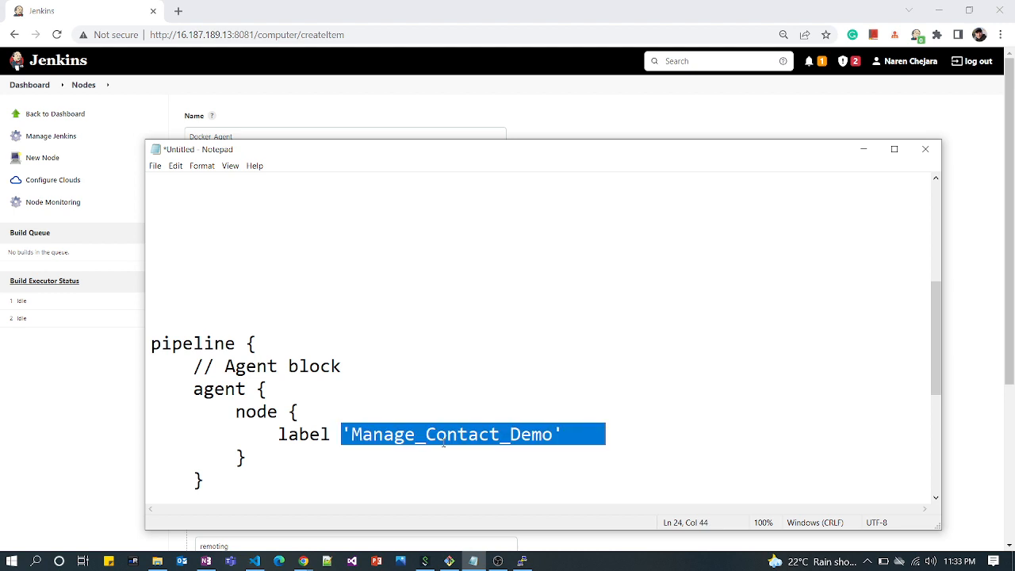
click(598, 455)
drag(553, 435, 351, 434)
key(ctrl+c)
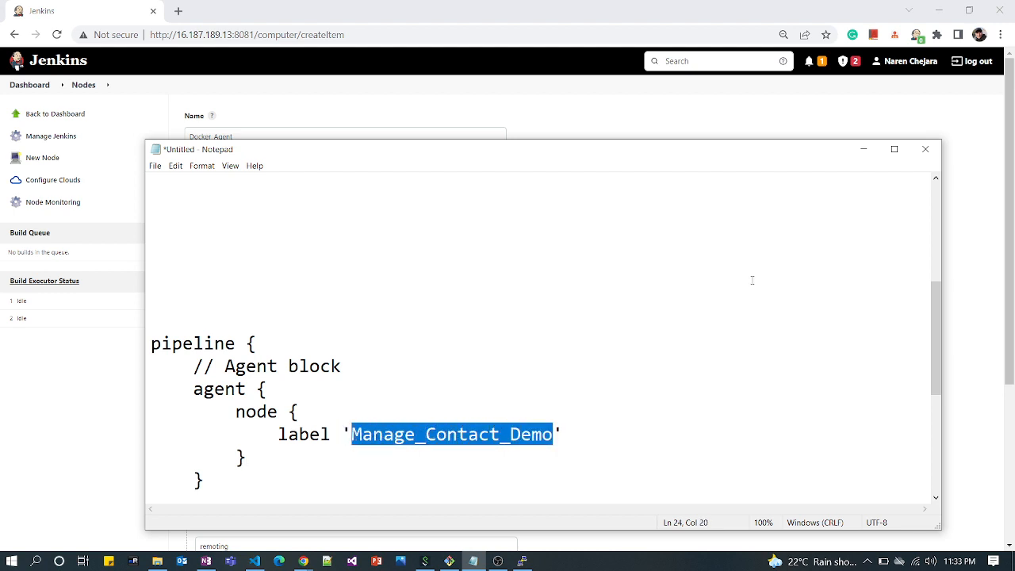
click(864, 149)
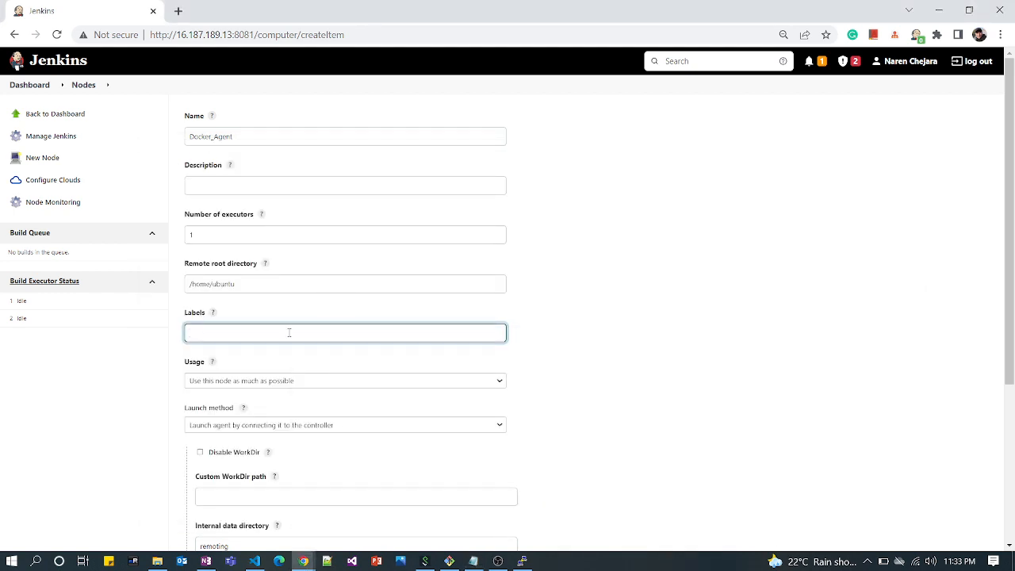
key(ctrl+v)
Step: Read the help text for Labels and review the Usage options, keeping "Use this node as much as possible"
click(214, 313)
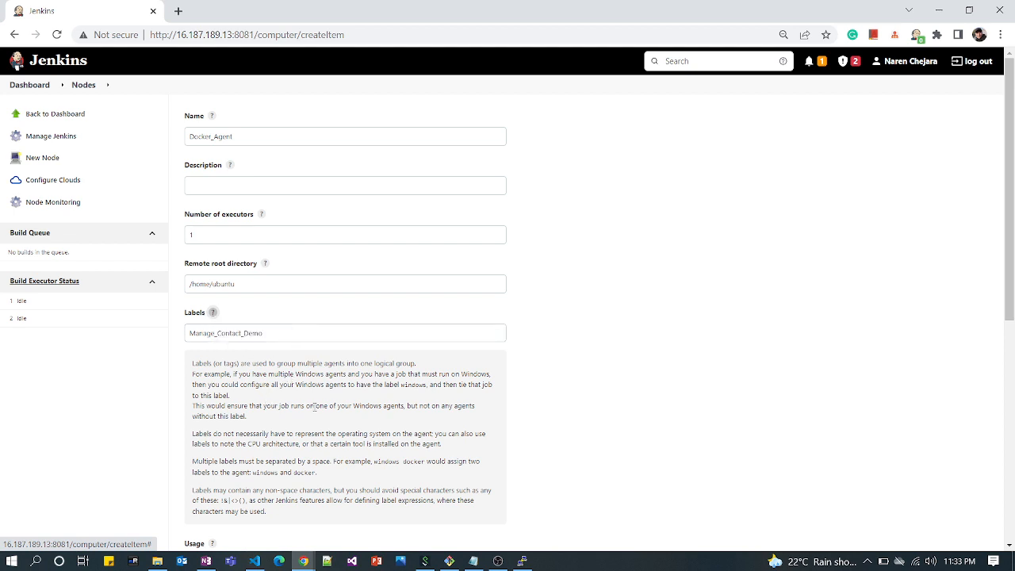
click(213, 314)
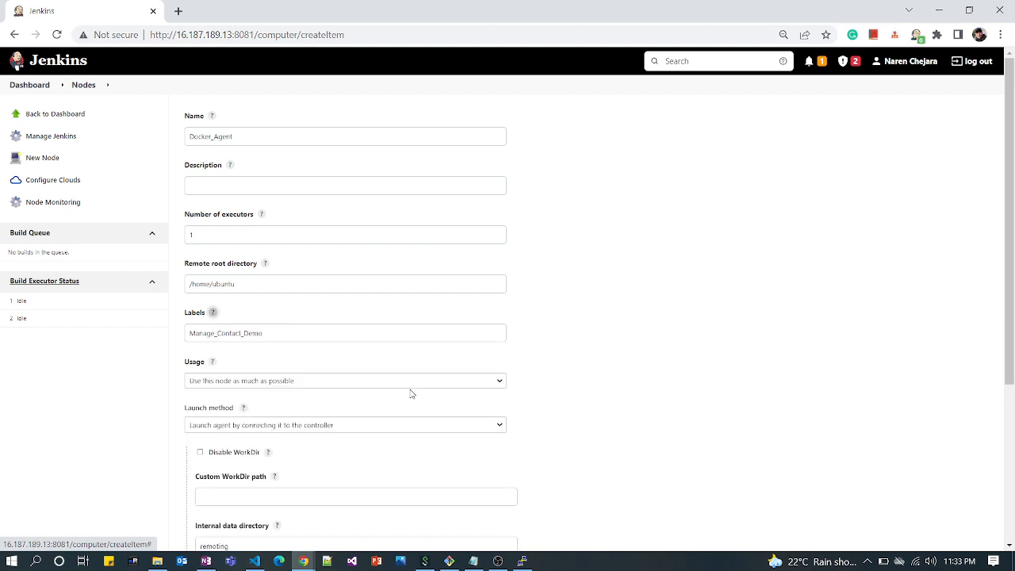
click(500, 381)
click(450, 383)
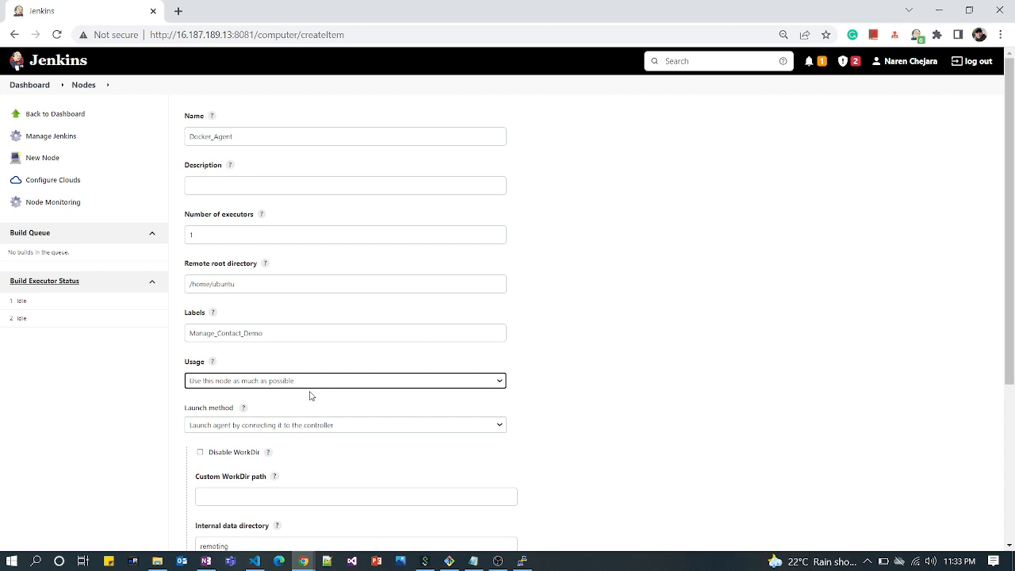
Step: Review the launch methods available for the Docker_Agent node
click(355, 428)
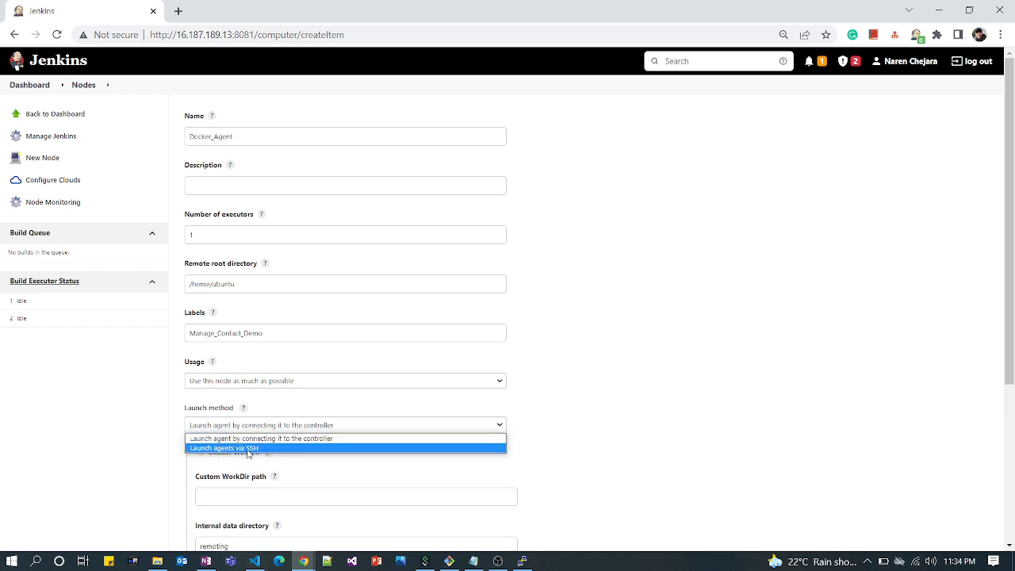
click(464, 436)
click(349, 432)
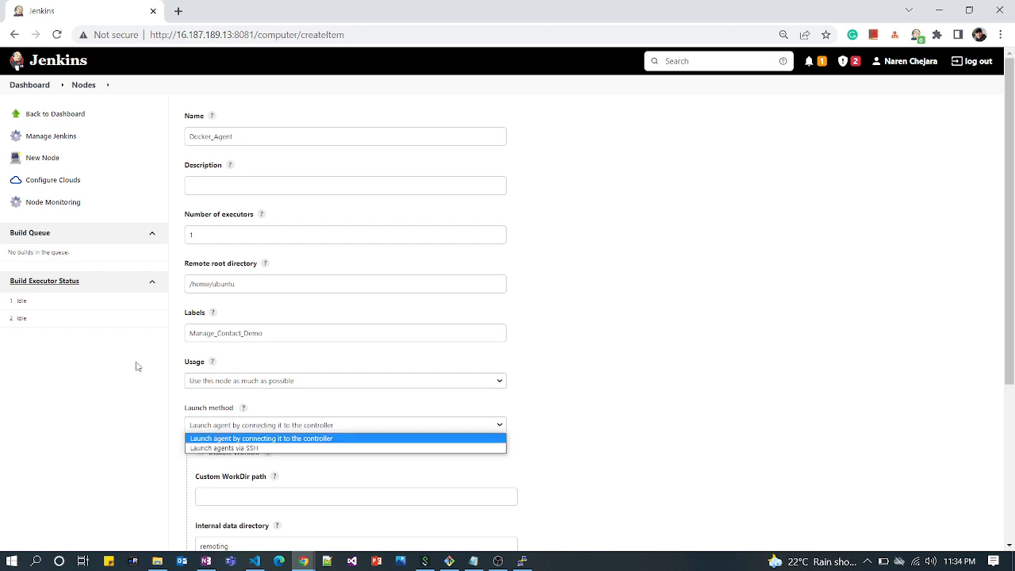
Step: Open the Jenkins dashboard in a new browser tab and go to the Plugin Manager from Manage Jenkins
right_click(28, 89)
click(50, 93)
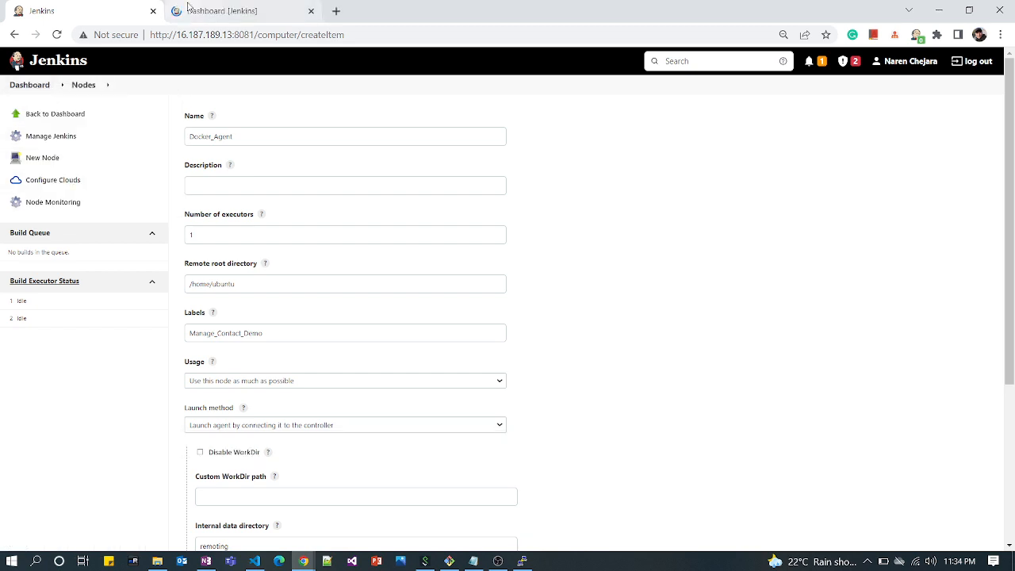
click(189, 8)
click(49, 228)
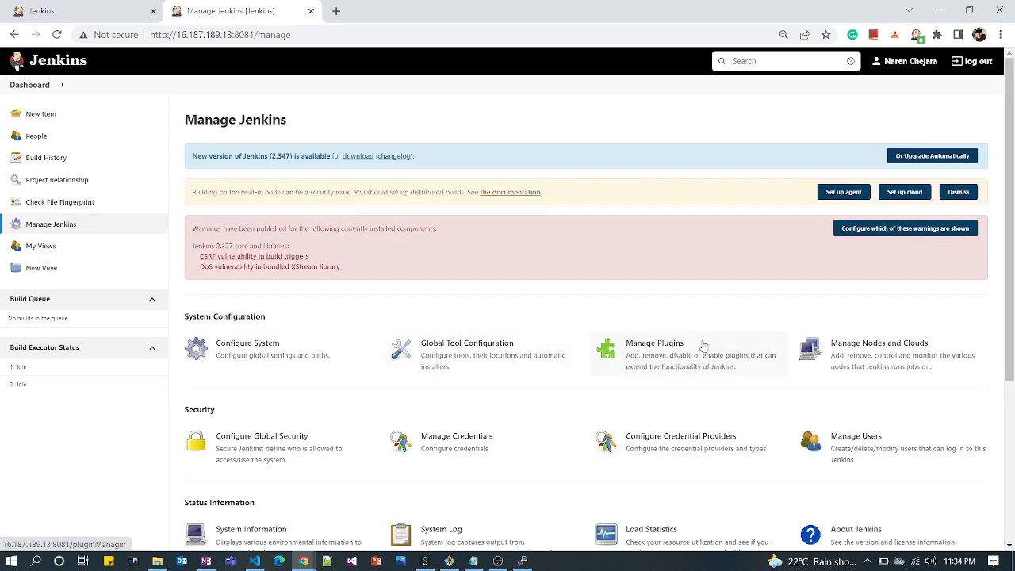
click(703, 345)
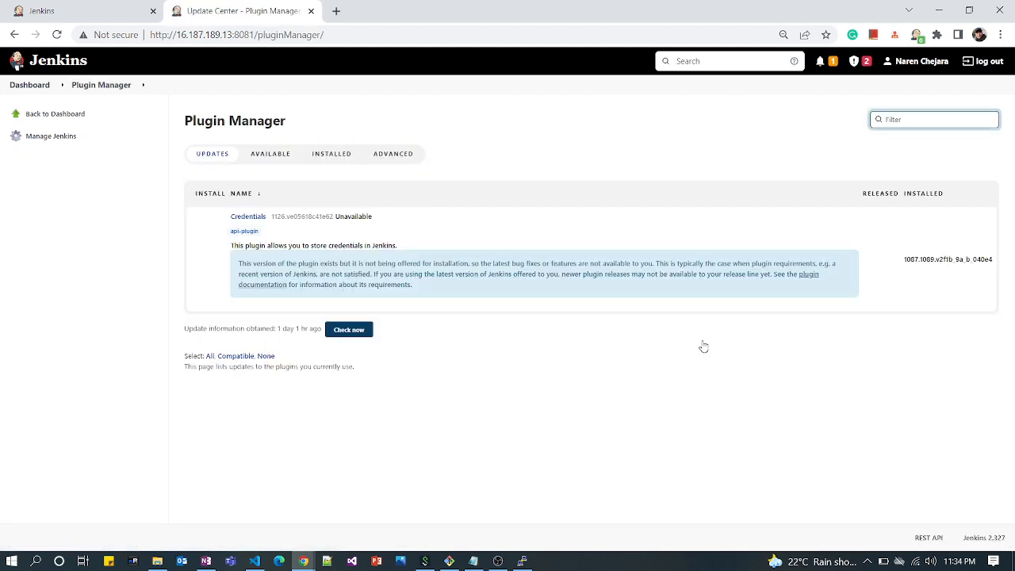
Step: Return to the Docker_Agent node form and set its launch method to "Launch agents via SSH"
click(83, 16)
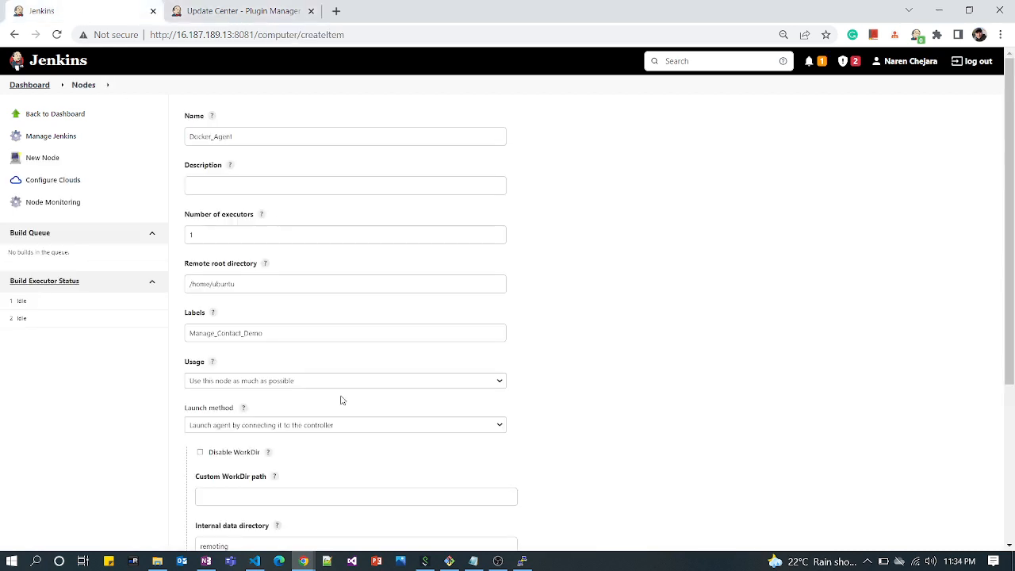
click(366, 426)
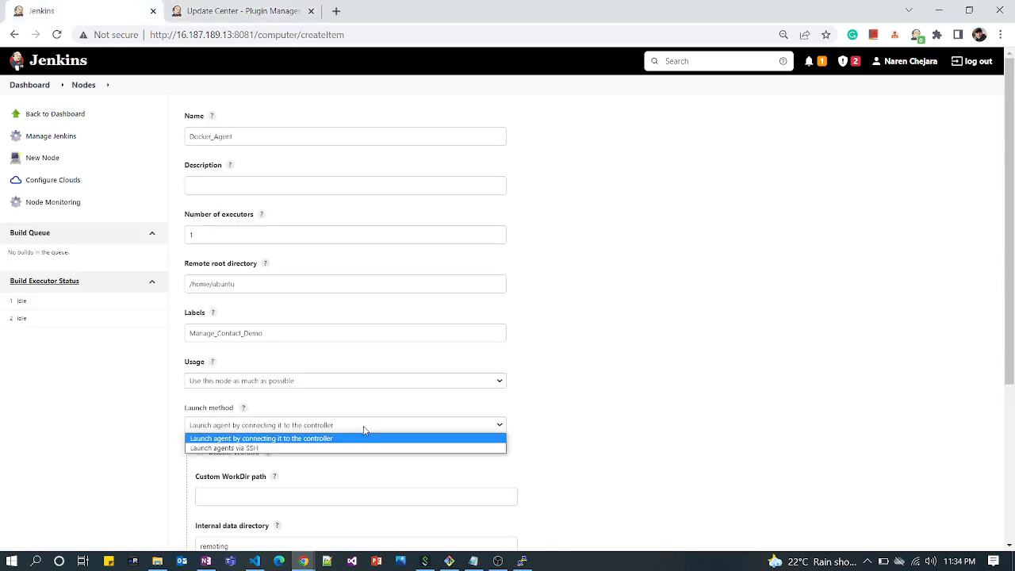
click(329, 448)
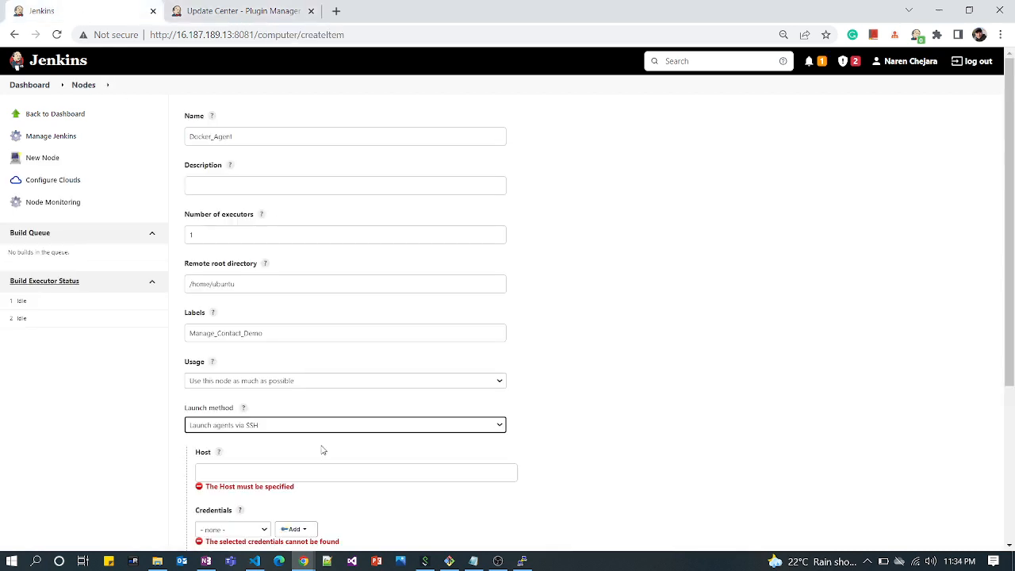
Step: Check the installed plugins in the Plugin Manager for SSH agent support, and return to the node form
click(215, 17)
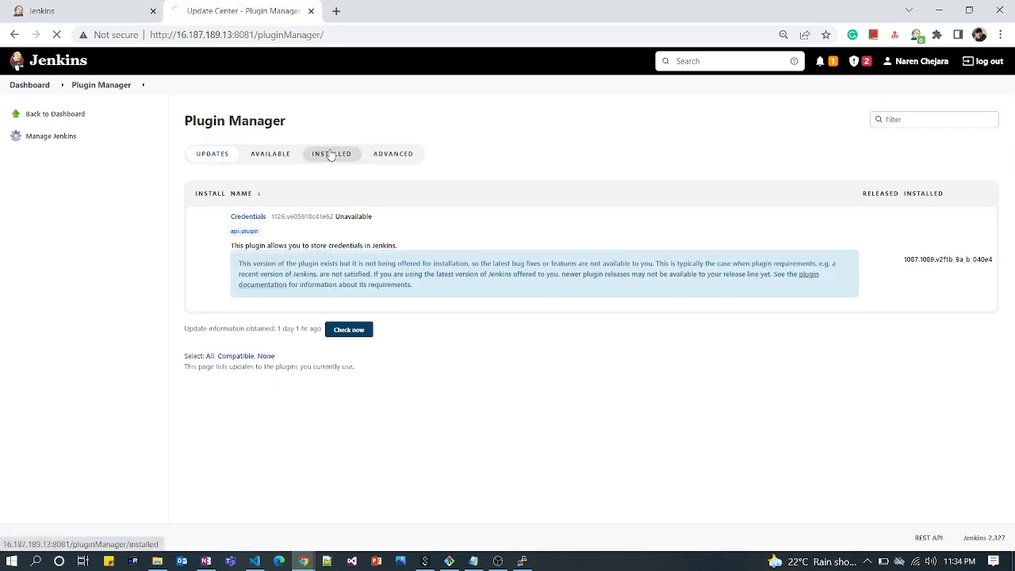
click(331, 154)
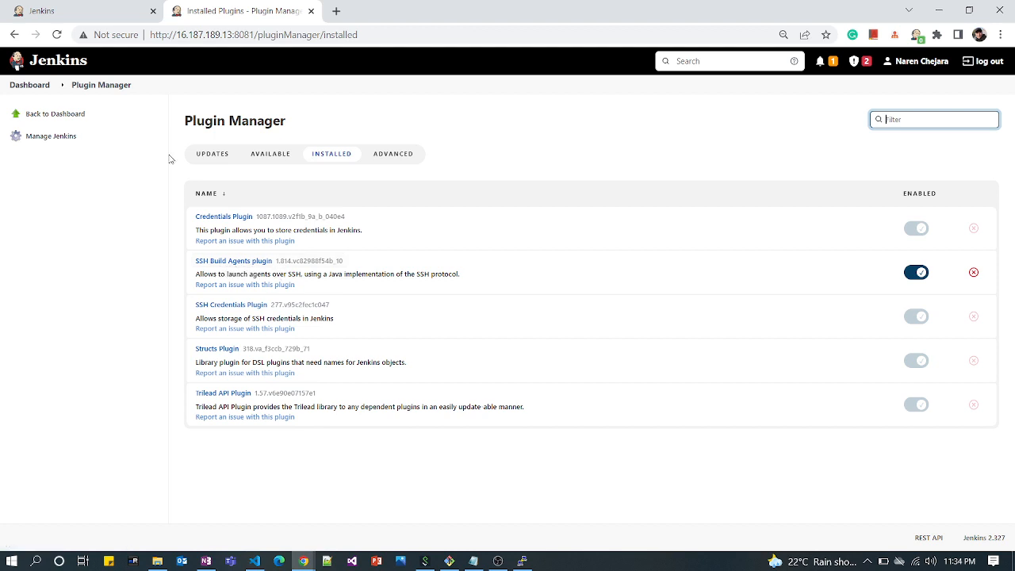
click(72, 12)
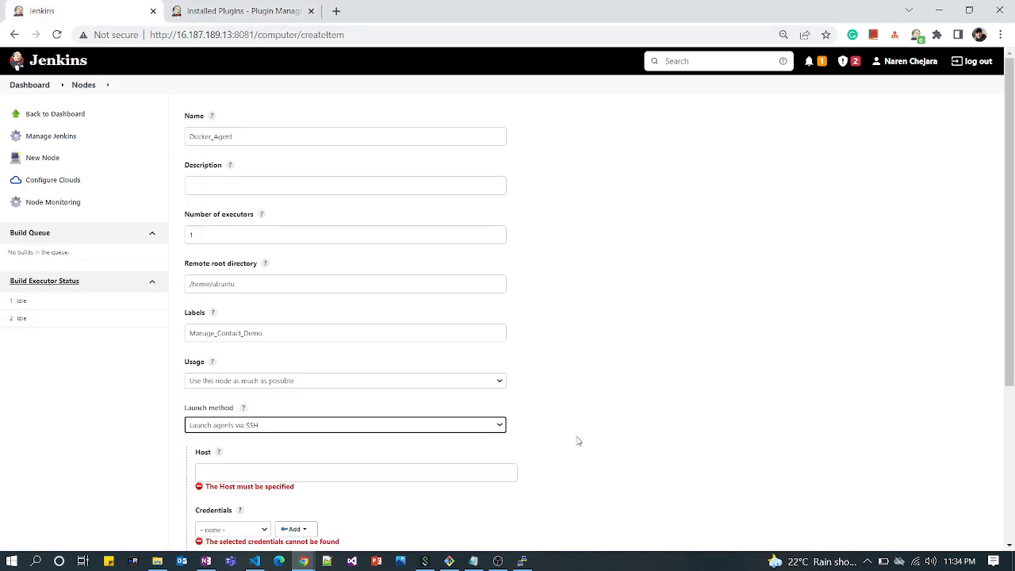
Step: Set the node's Host to the instance IP 44.202.103.78 copied from the Notepad notes, and choose the ubuntu (aws_cred) credentials
scroll(578, 441, down, 1)
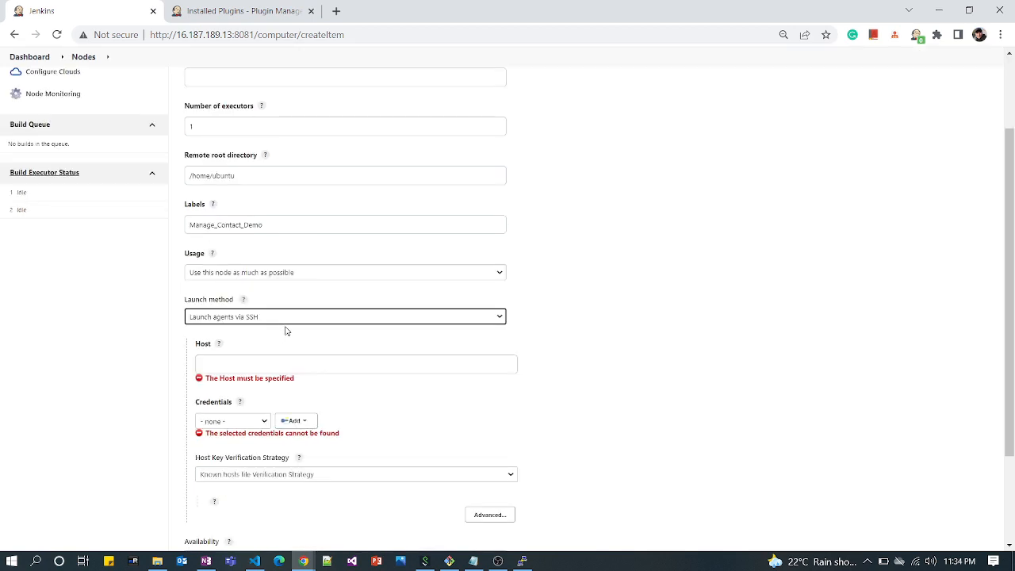
click(280, 361)
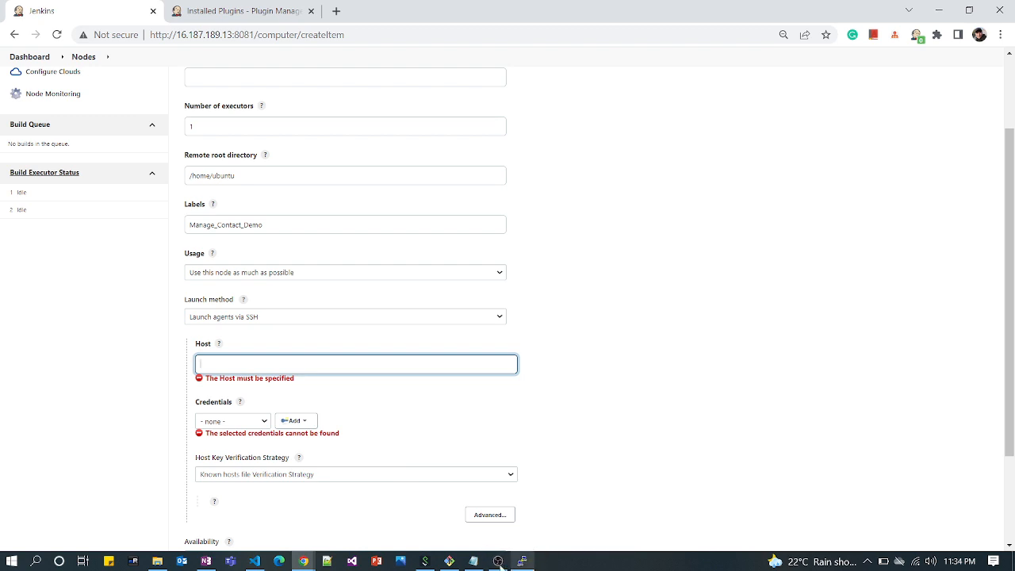
click(475, 561)
scroll(448, 390, up, 5)
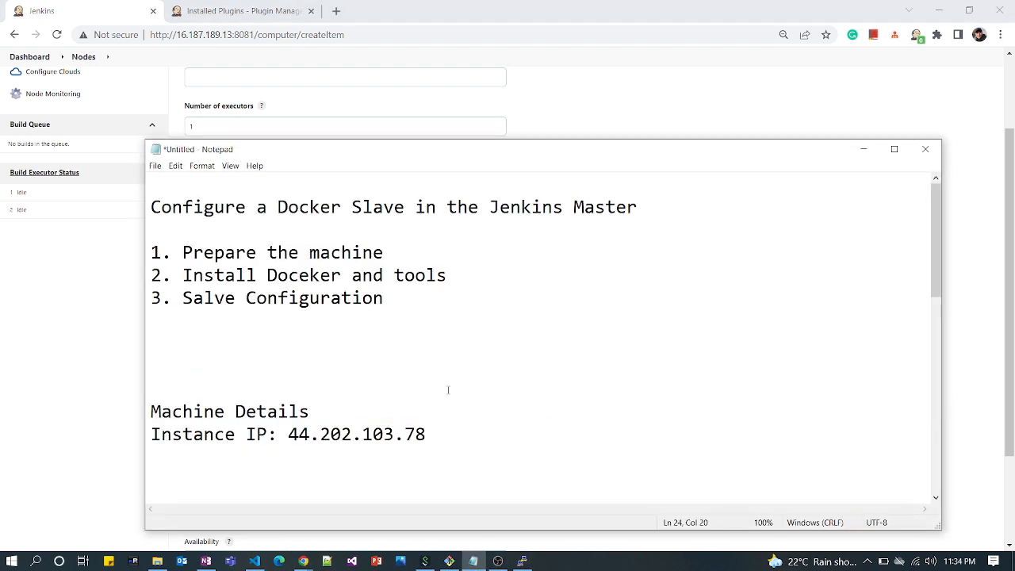
drag(429, 434, 290, 434)
key(ctrl+c)
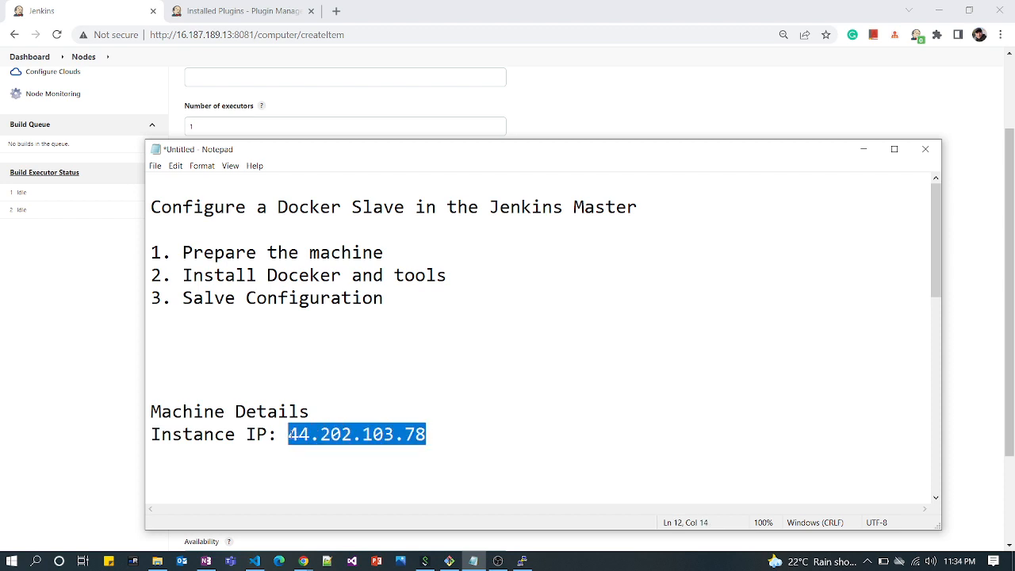
click(863, 149)
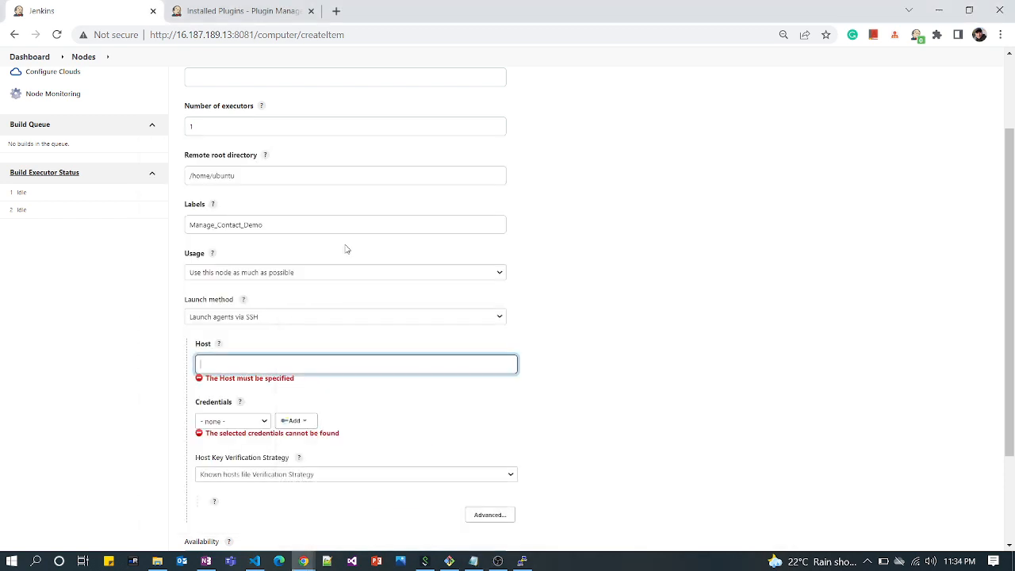
key(ctrl+v)
click(265, 422)
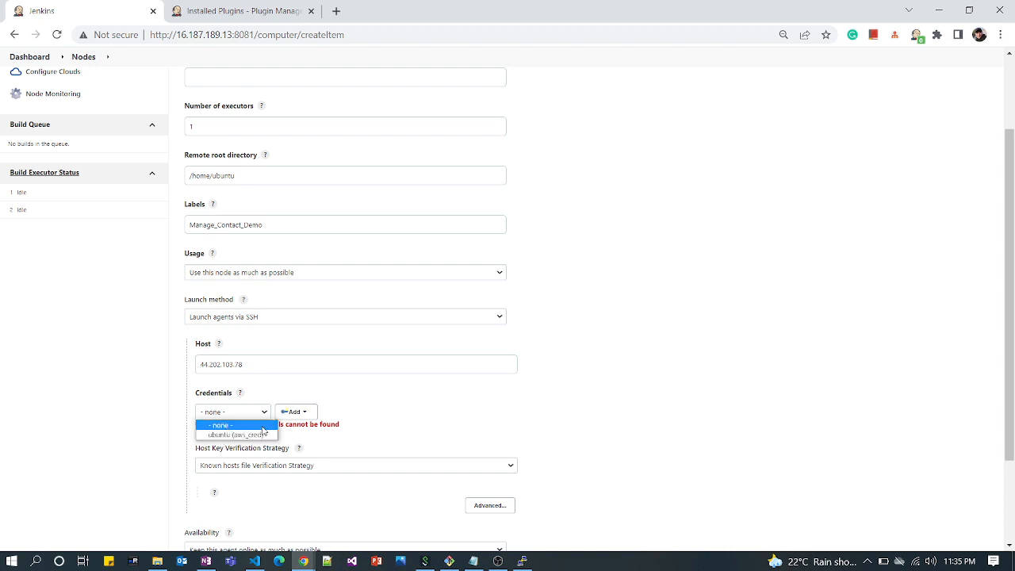
click(240, 435)
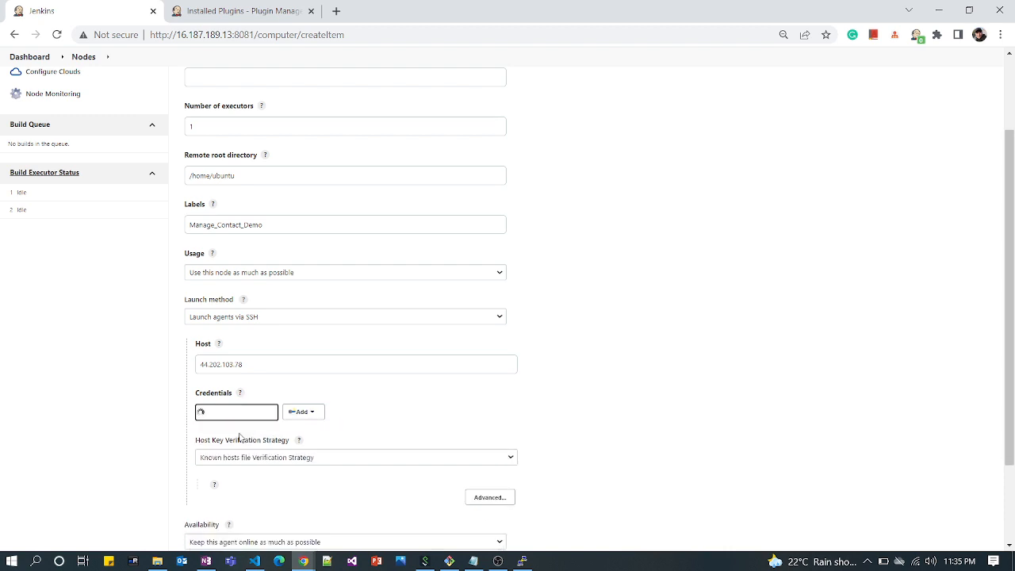
Step: Start a new Jenkins credential of kind "SSH Username with private key" with the ID My_cred
click(306, 418)
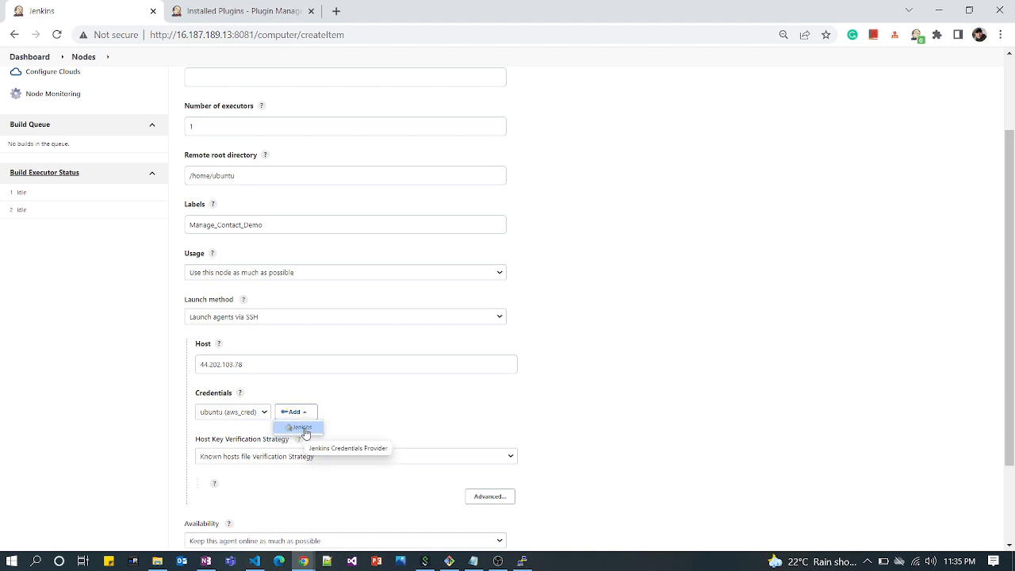
click(303, 428)
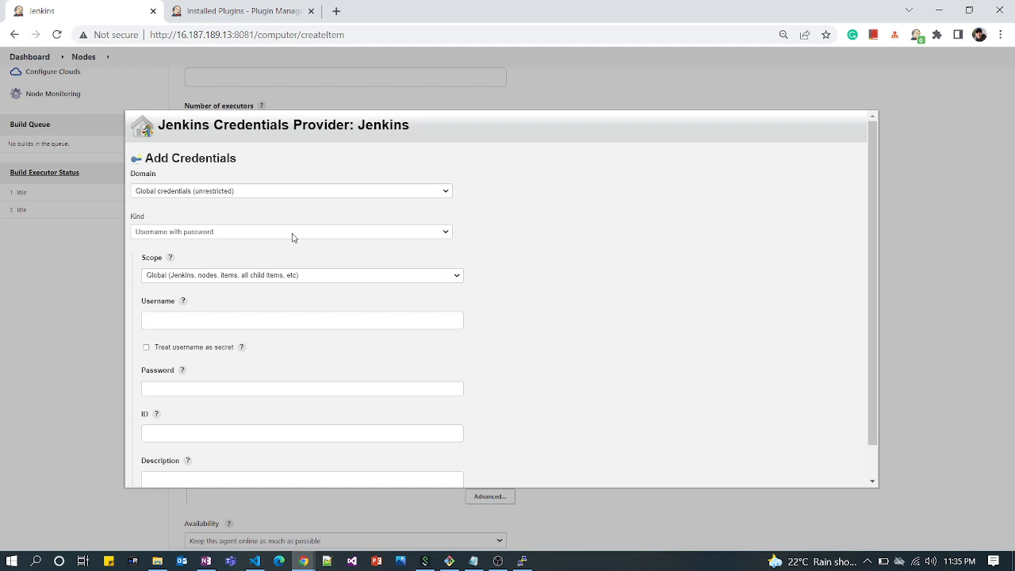
click(290, 232)
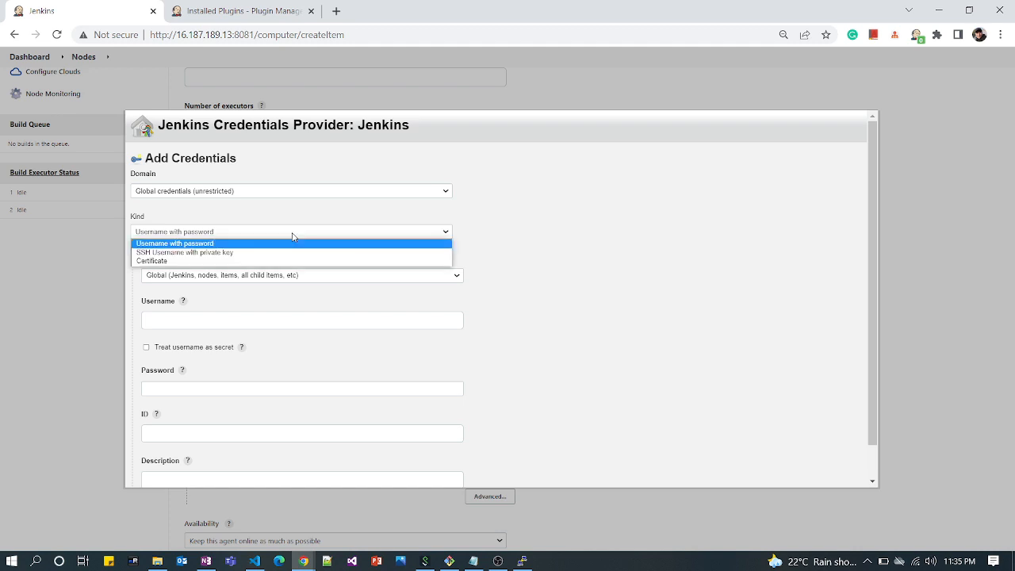
click(205, 255)
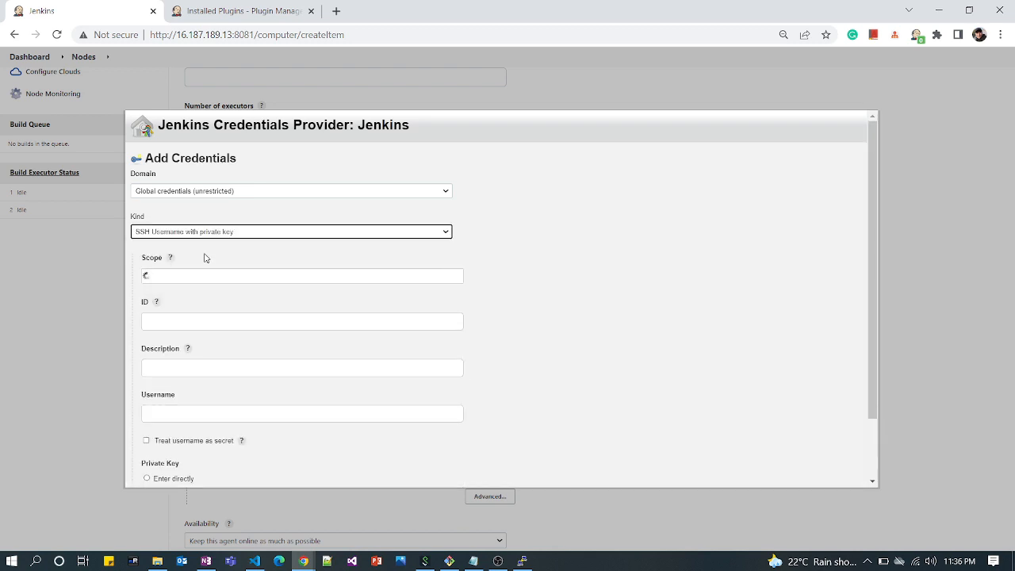
click(189, 326)
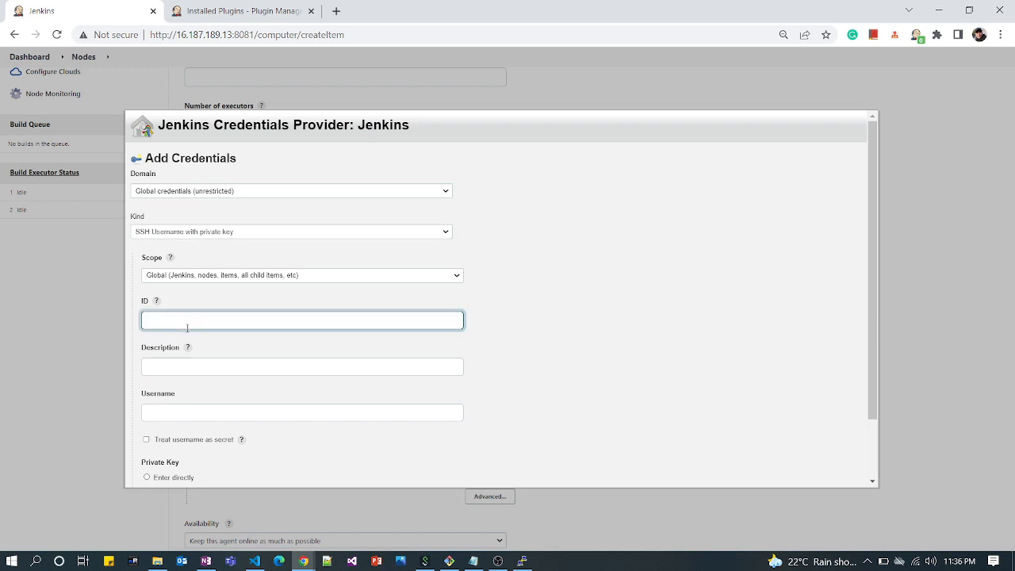
text(My_c)
text(red)
click(33, 308)
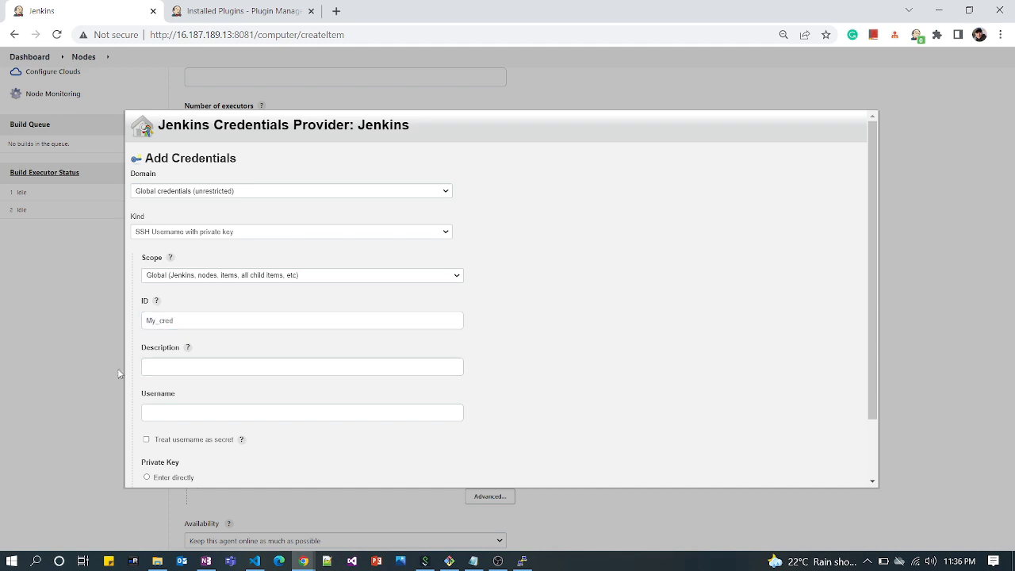
Step: Fill in the new credential's description as 44.202.103.78 and its username as ubuntu
click(159, 367)
key(ctrl+v)
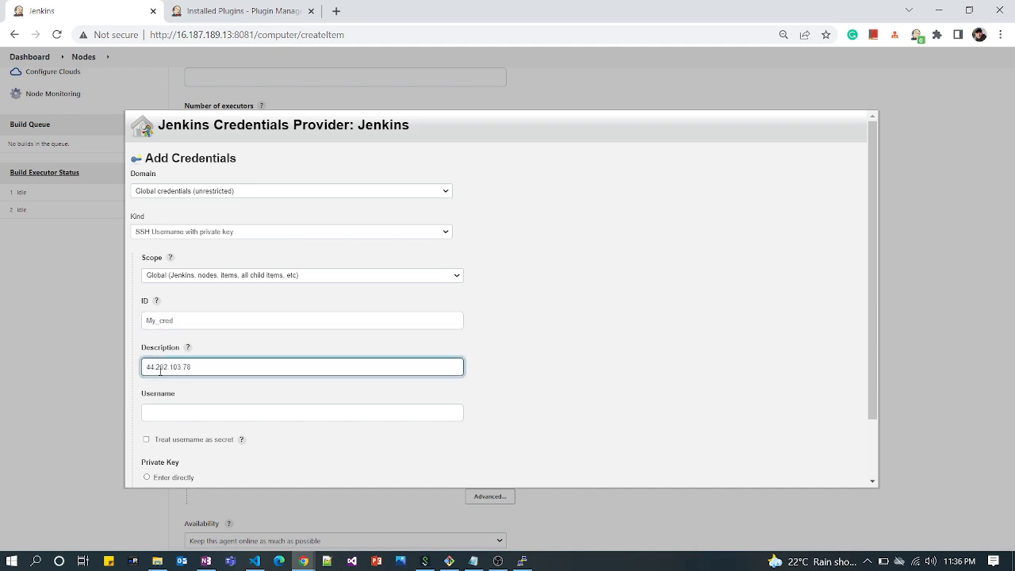
scroll(159, 370, down, 2)
click(160, 342)
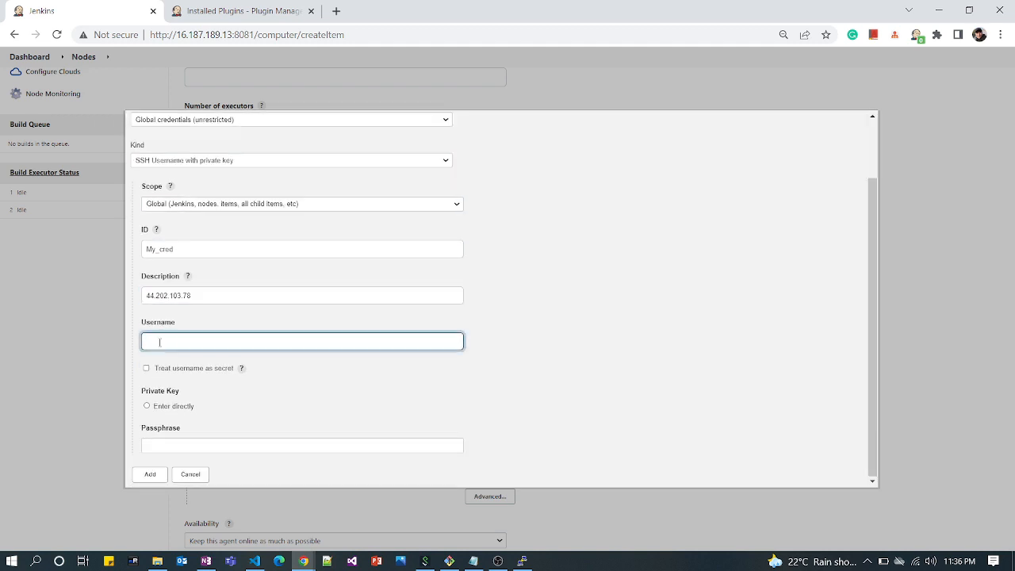
text(ubuntu)
Step: Choose direct entry for the private key and open its empty key field, and cancel adding the credential
click(147, 406)
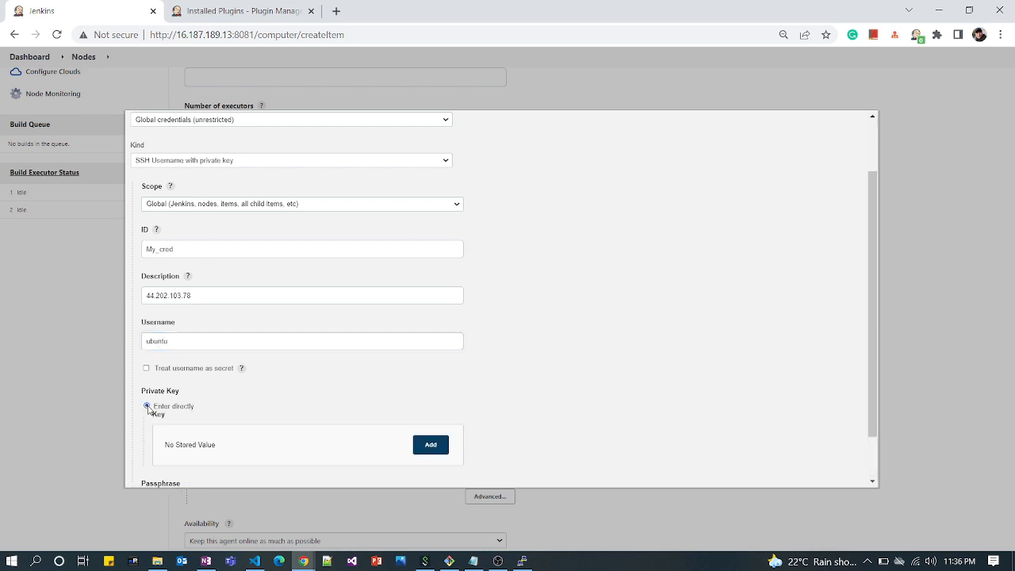
scroll(281, 405, down, 1)
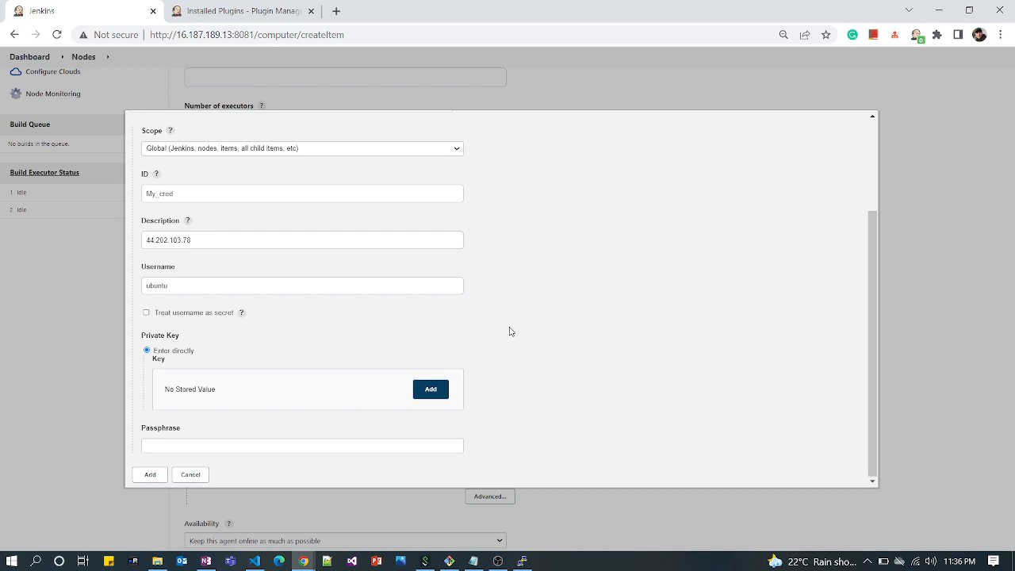
click(436, 395)
click(228, 420)
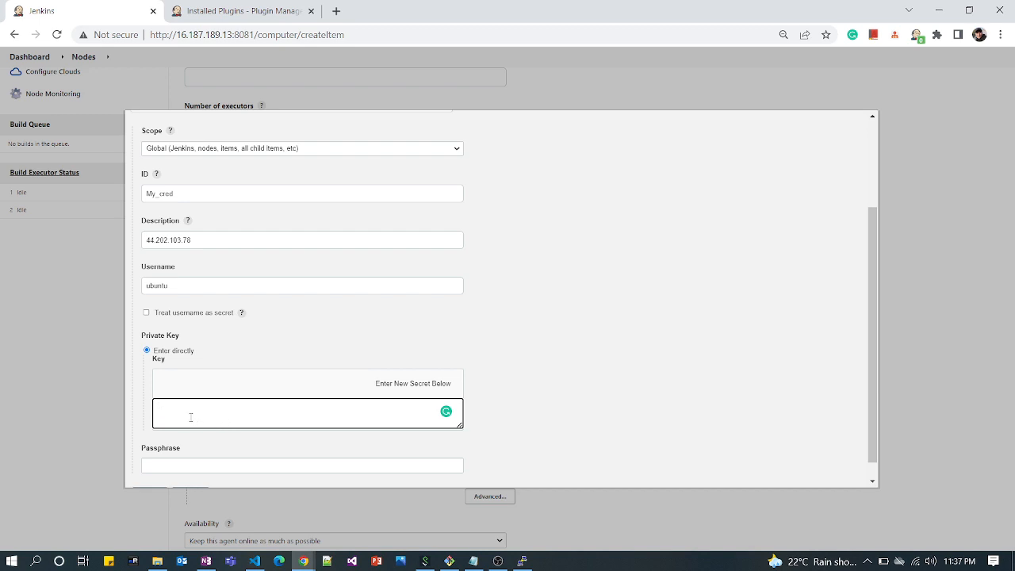
scroll(360, 396, down, 1)
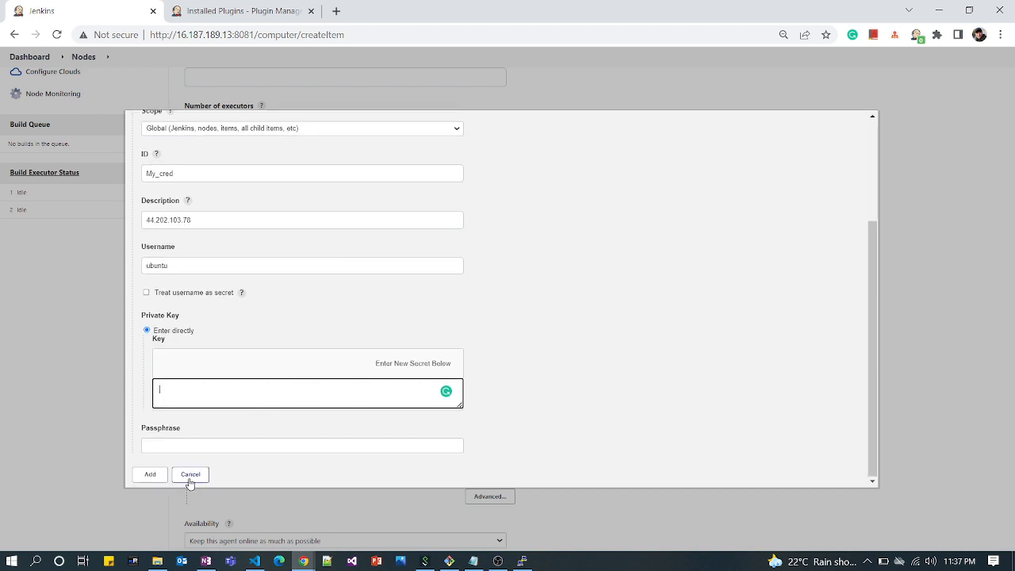
click(190, 476)
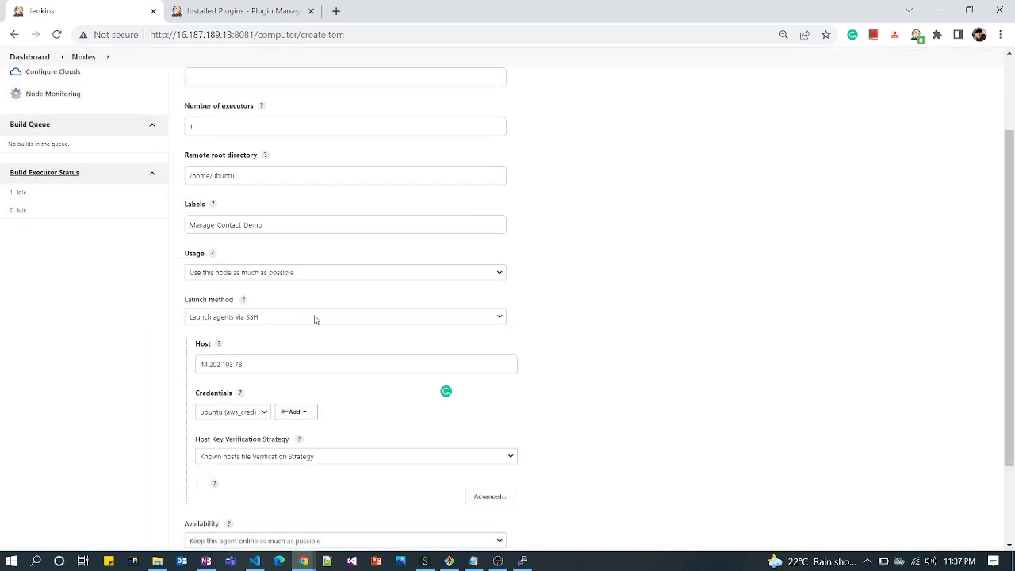
Step: With ubuntu (aws_cred) selected as credentials, set the host key verification to "Non verifying Verification Strategy" and save the node
click(263, 416)
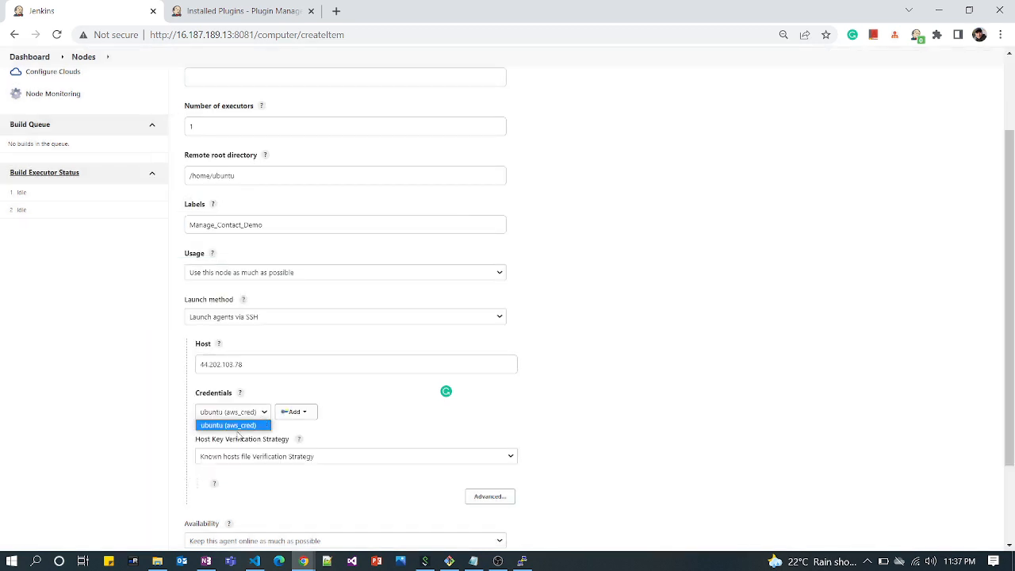
click(237, 428)
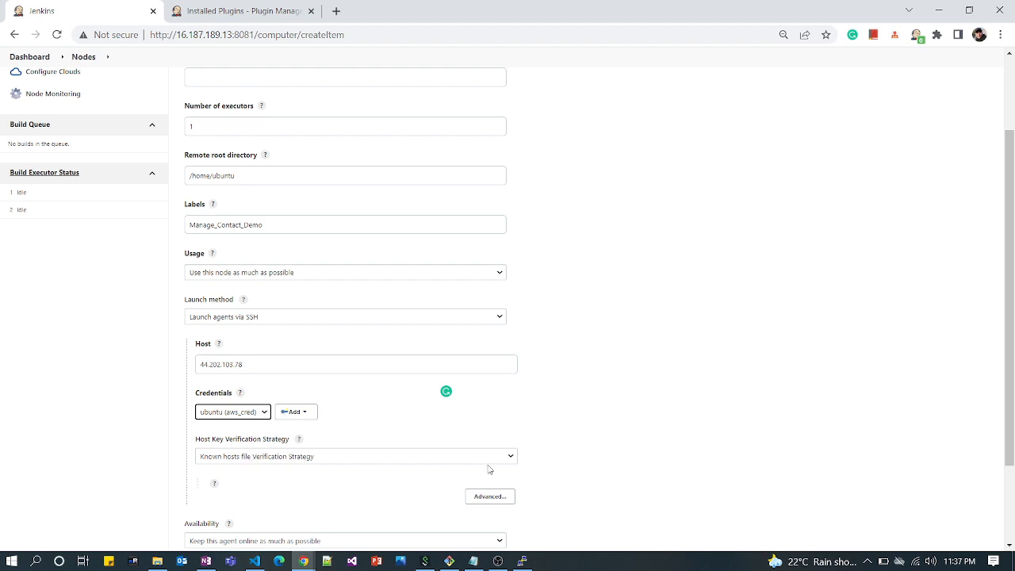
click(514, 460)
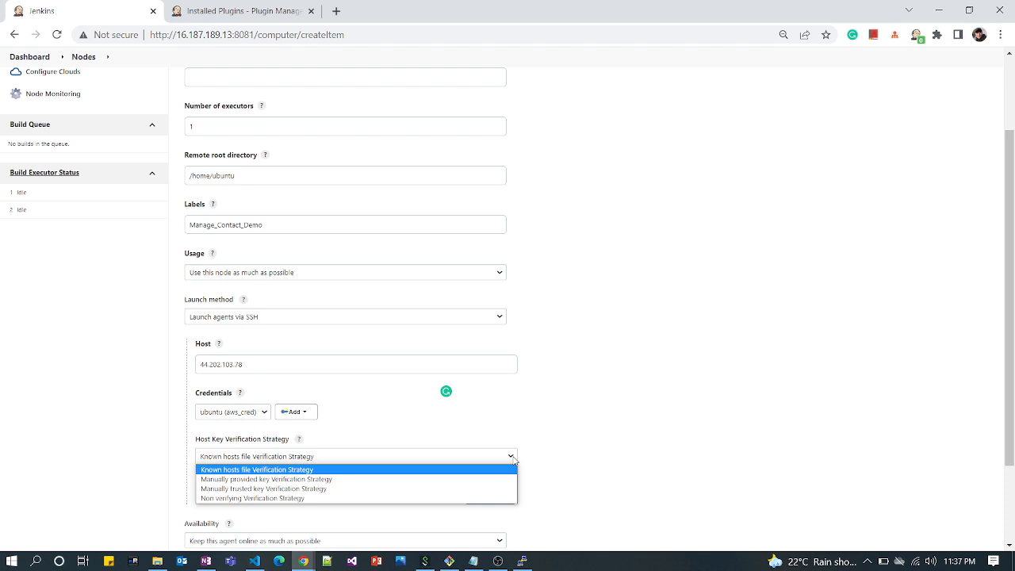
click(344, 500)
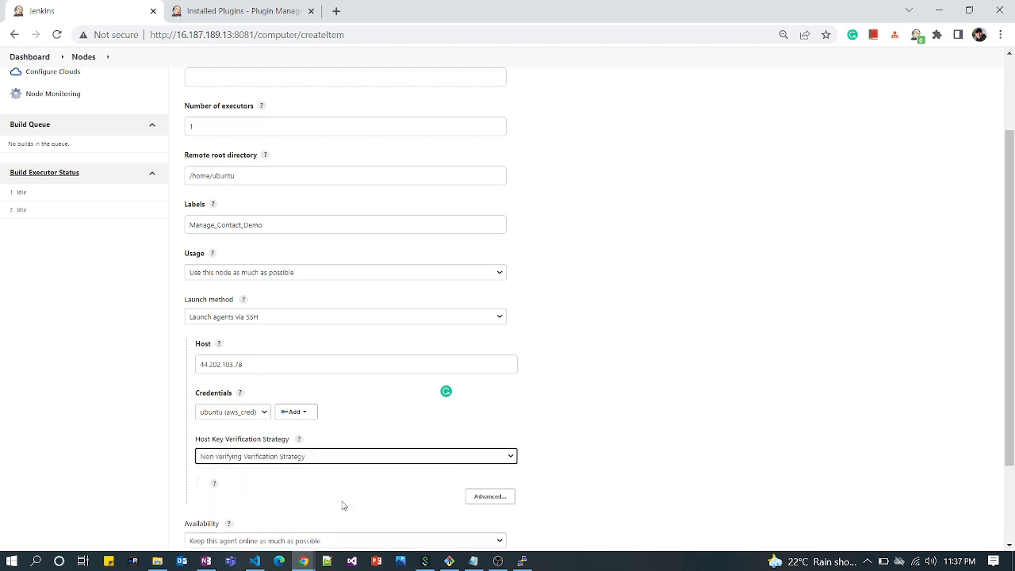
scroll(397, 492, down, 2)
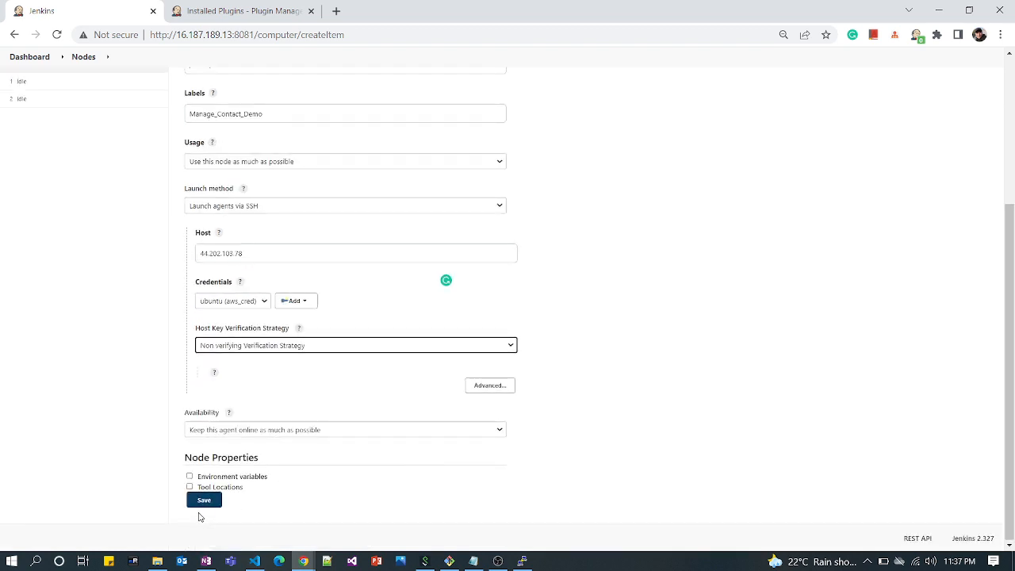
click(203, 501)
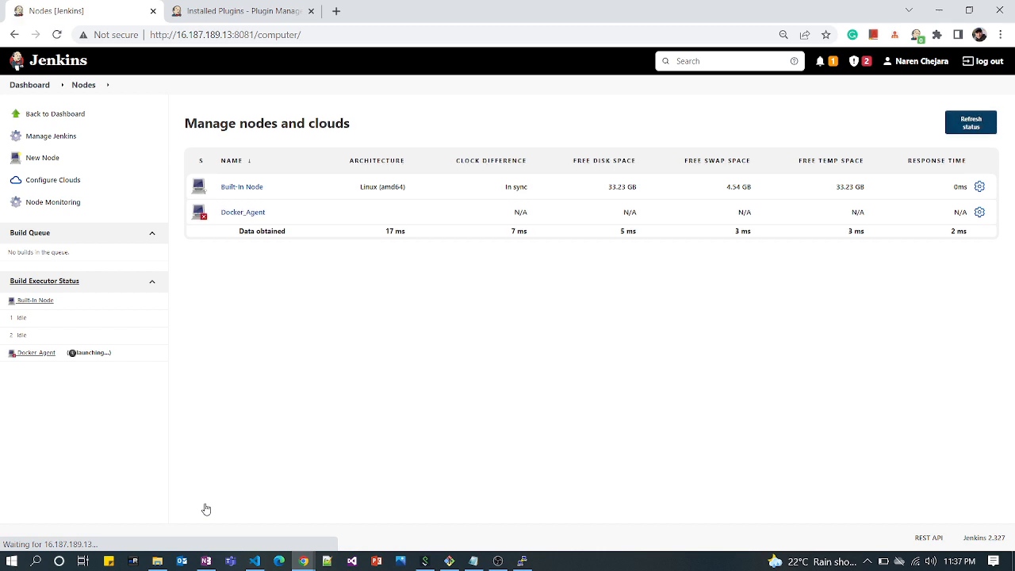
Step: Open the Docker_Agent node's launch log and examine its SSH authentication, Java check and remoting.jar copy entries
click(230, 213)
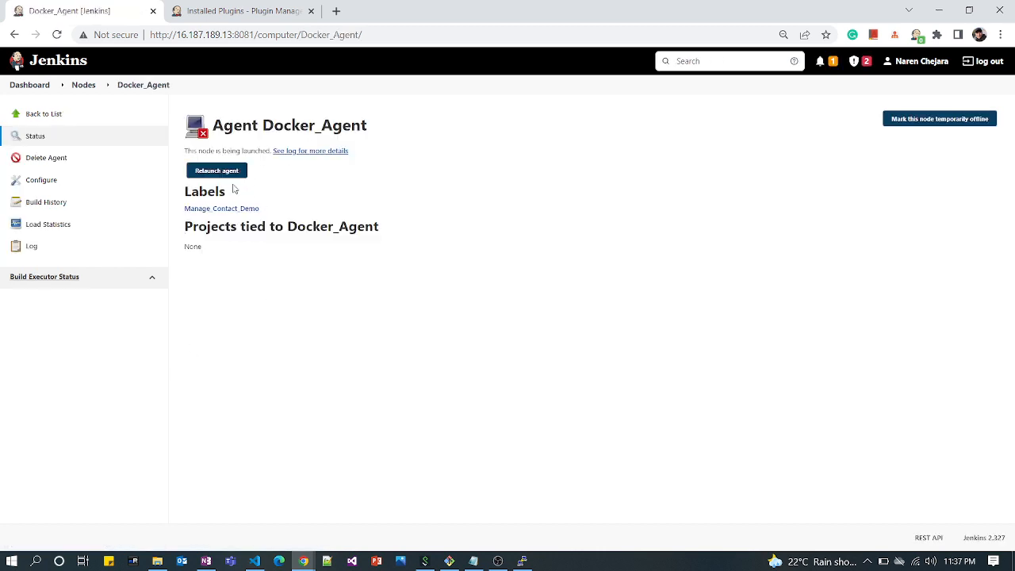
click(314, 160)
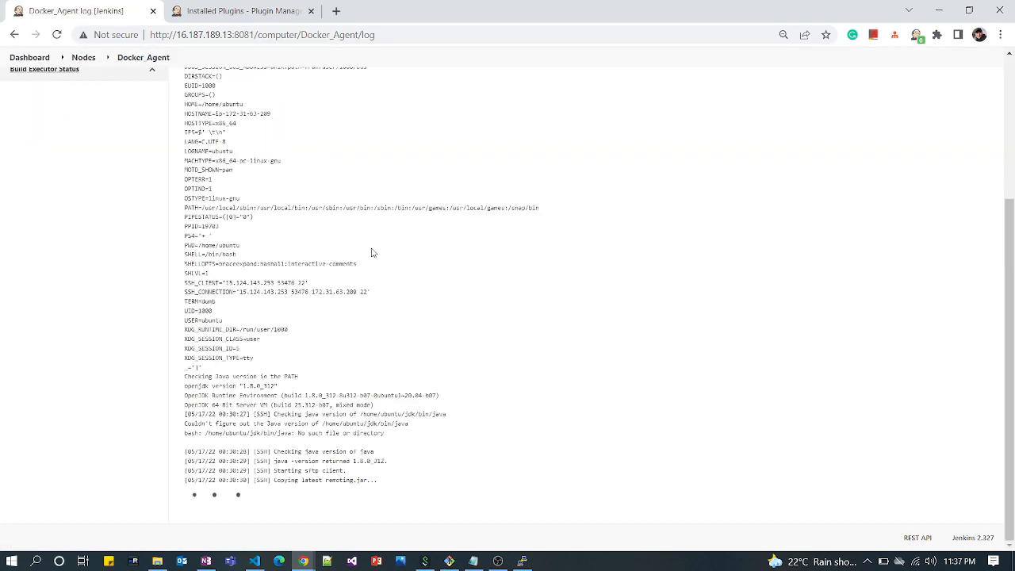
scroll(370, 251, up, 3)
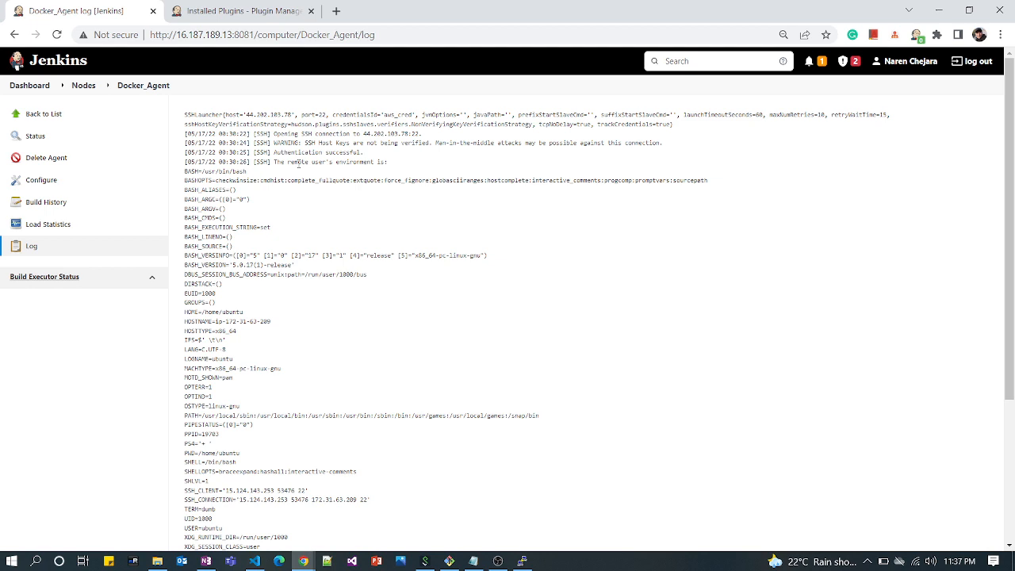
drag(405, 165, 256, 142)
scroll(433, 230, down, 2)
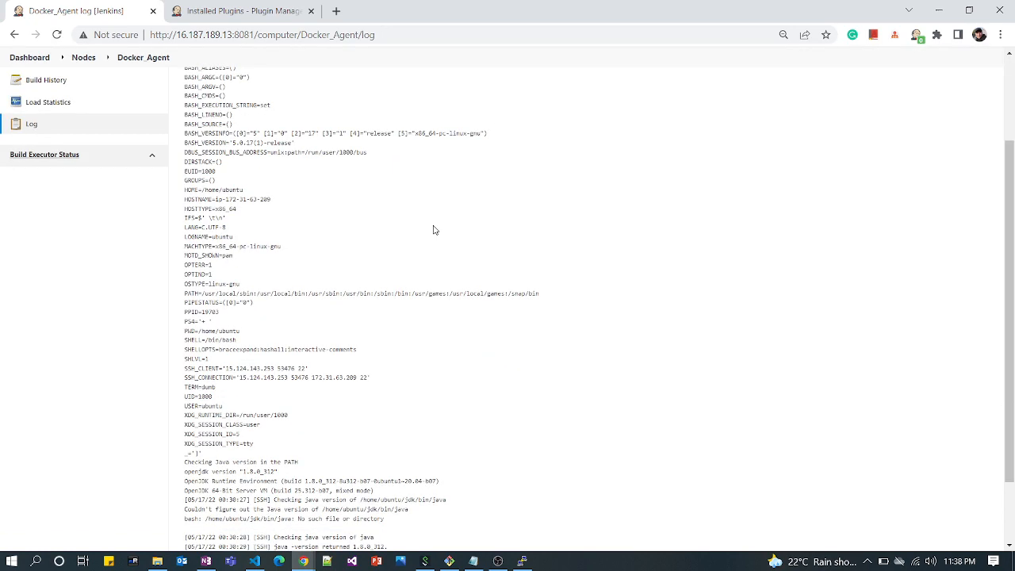
scroll(434, 230, down, 2)
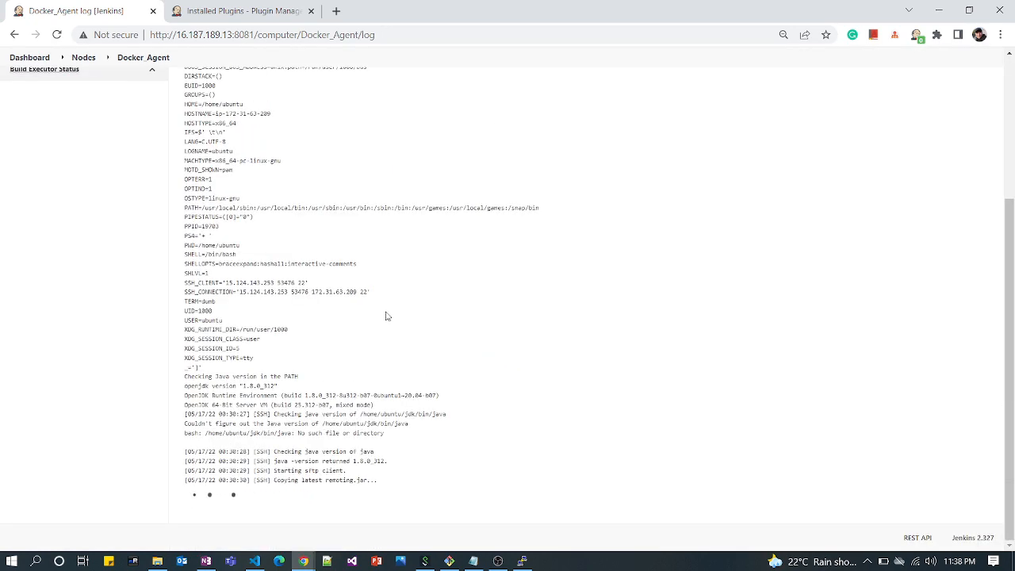
scroll(386, 316, up, 3)
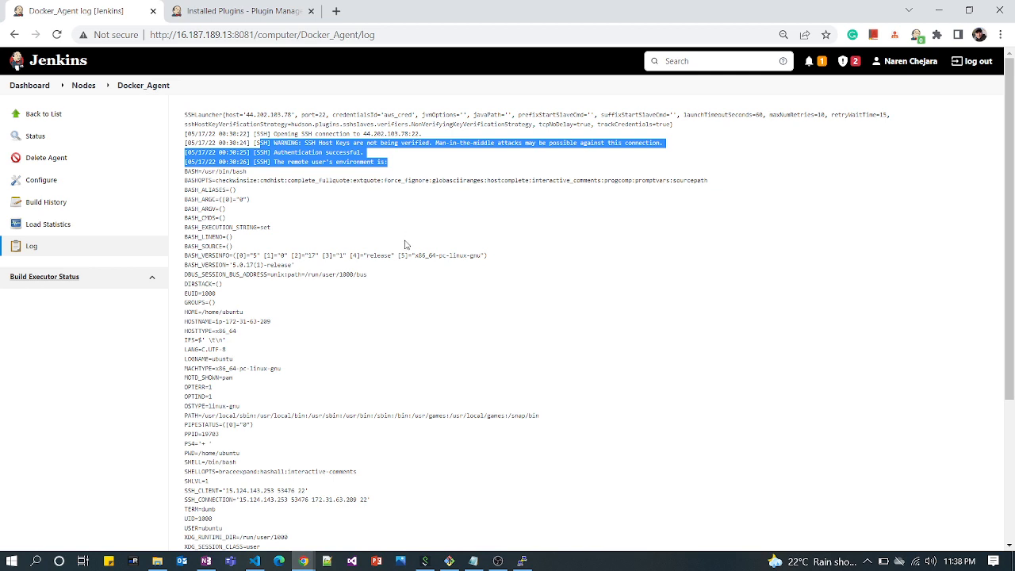
scroll(452, 358, down, 3)
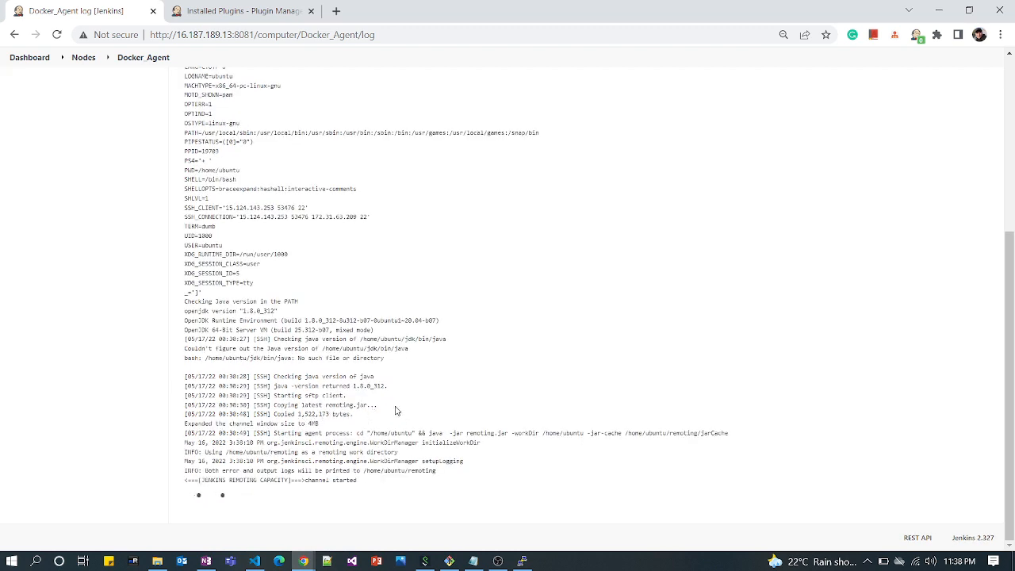
drag(396, 410, 267, 406)
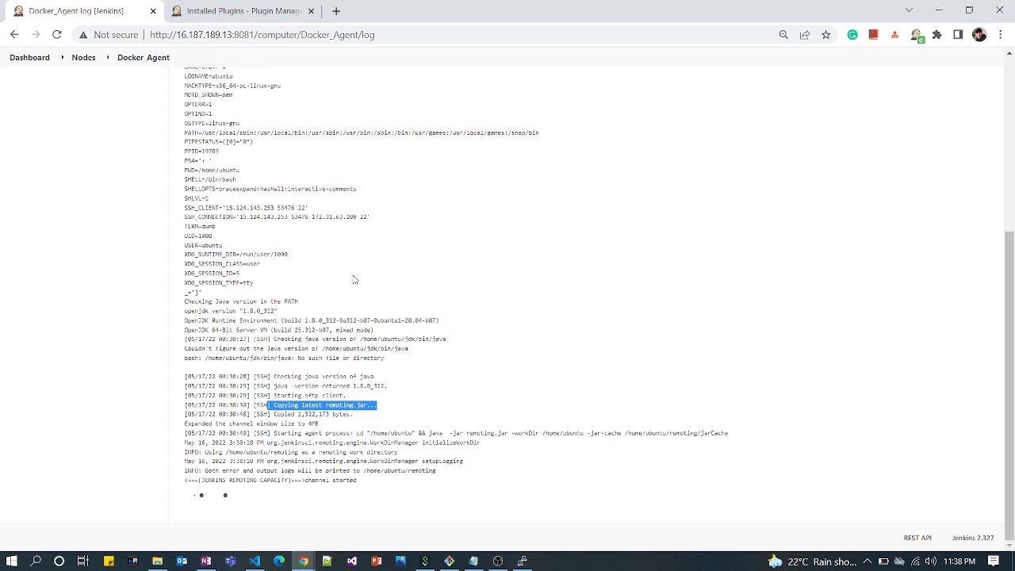
scroll(353, 275, up, 4)
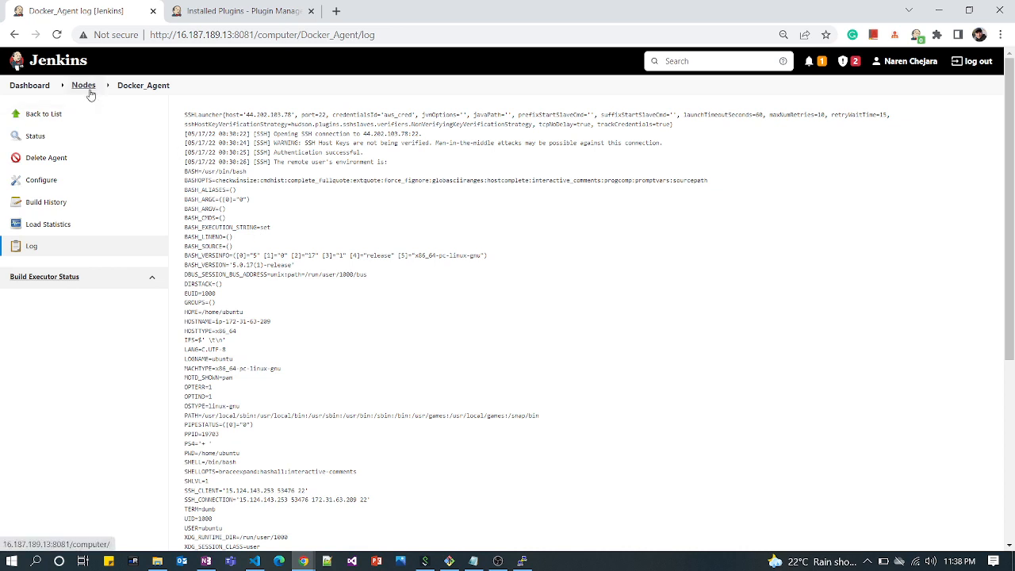
Step: Open the Docker_Agent node's status page from the node list and show its launch log in a separate tab
click(84, 85)
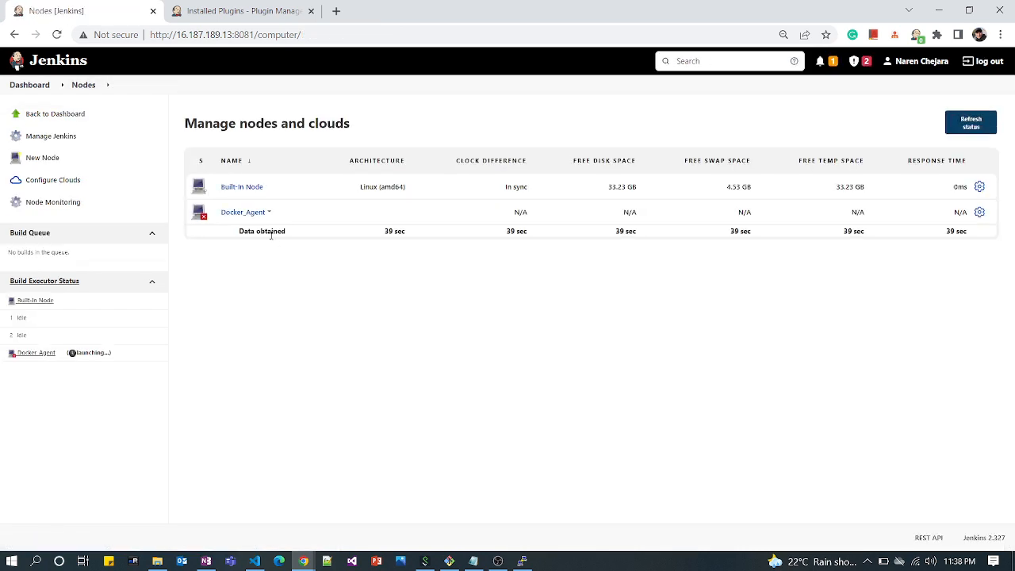
click(242, 218)
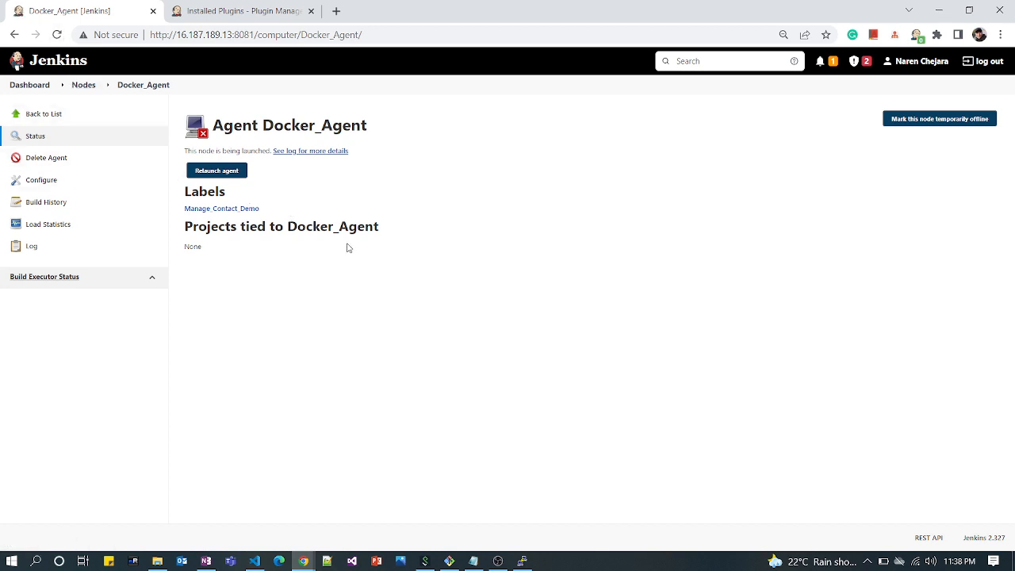
right_click(309, 159)
click(336, 162)
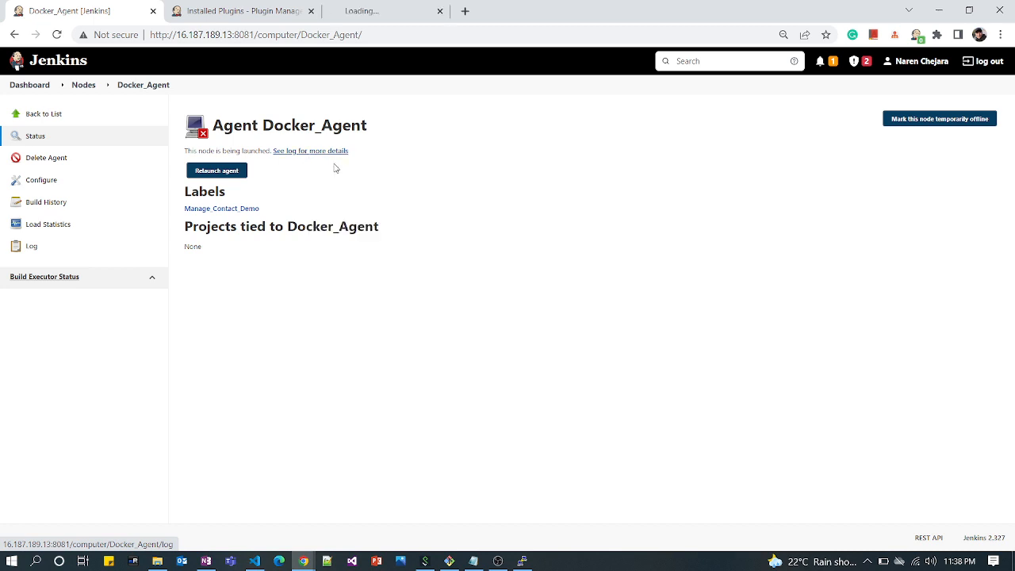
click(356, 12)
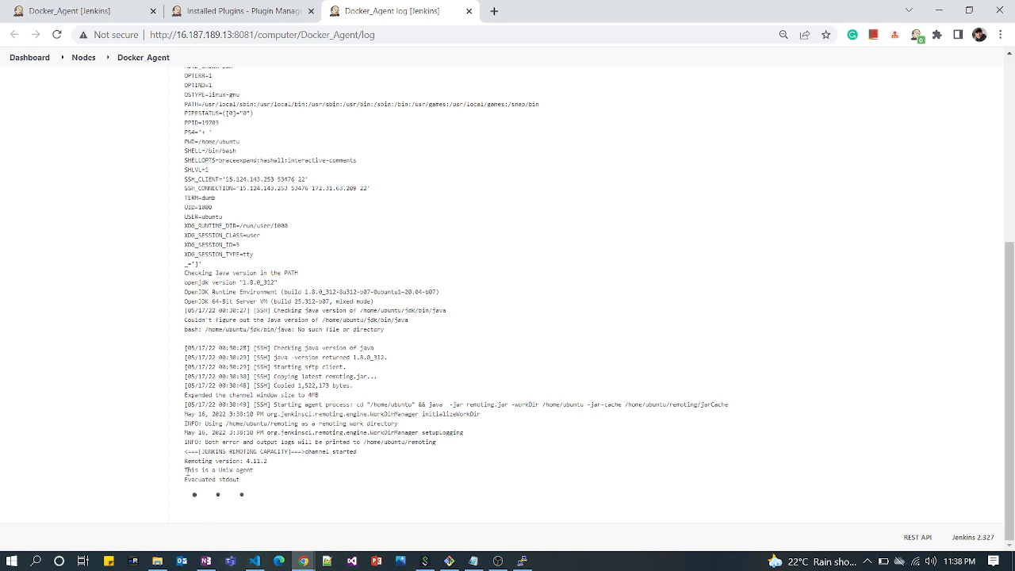
Step: Reload the launch log and examine its closing entries on the remoting work directory, channel start and agent type
drag(258, 474, 185, 460)
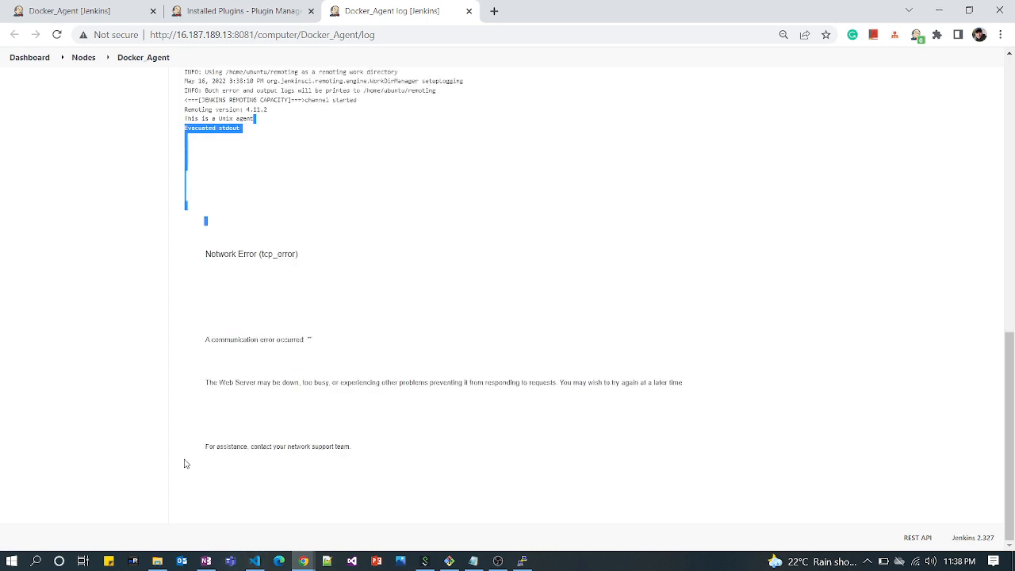
click(56, 34)
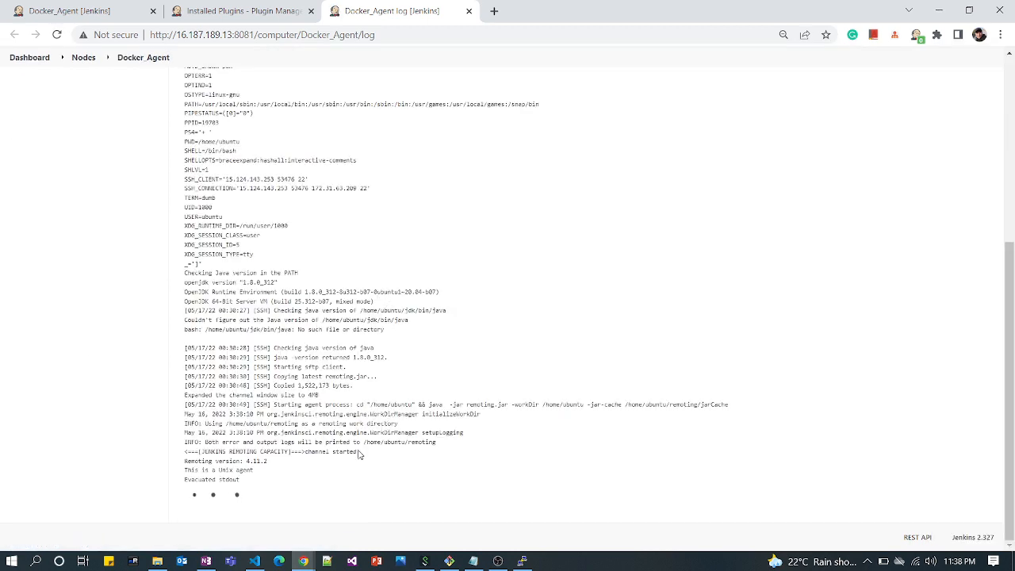
drag(368, 454, 232, 404)
double_click(422, 442)
click(458, 453)
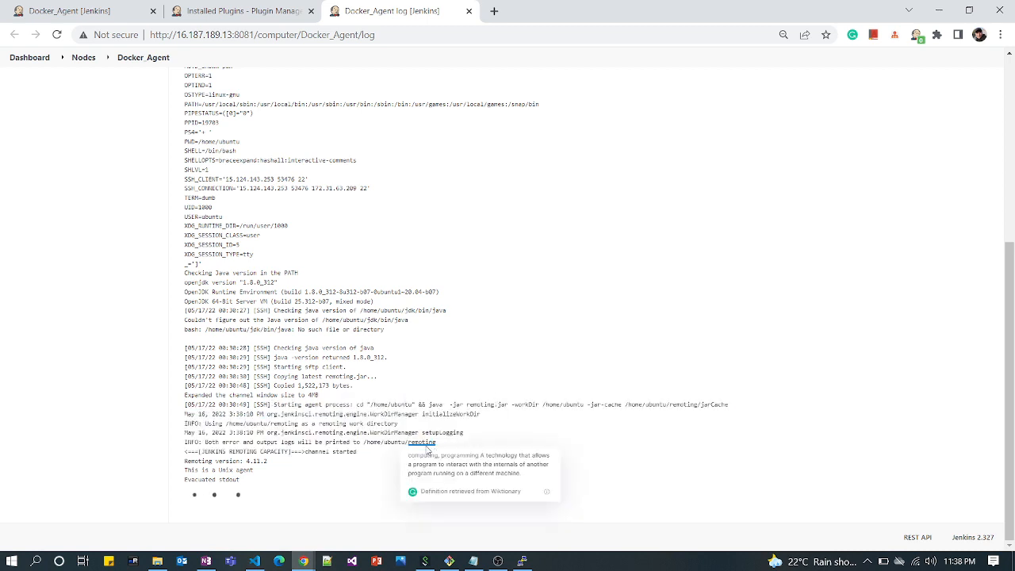
double_click(429, 443)
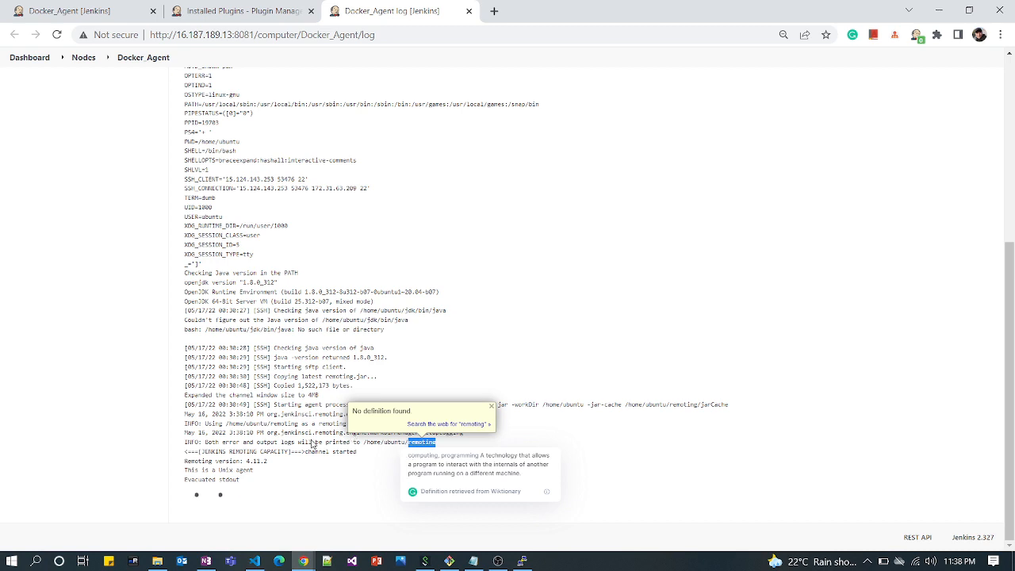
Step: Reload the Docker_Agent status page to check the node's connection, and close the separate launch log tab
click(246, 10)
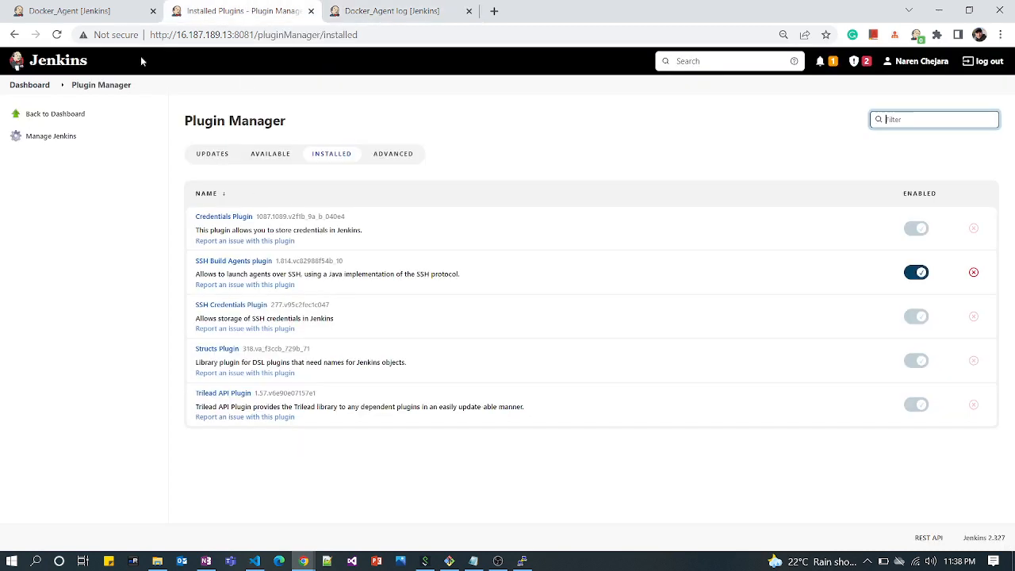
click(115, 17)
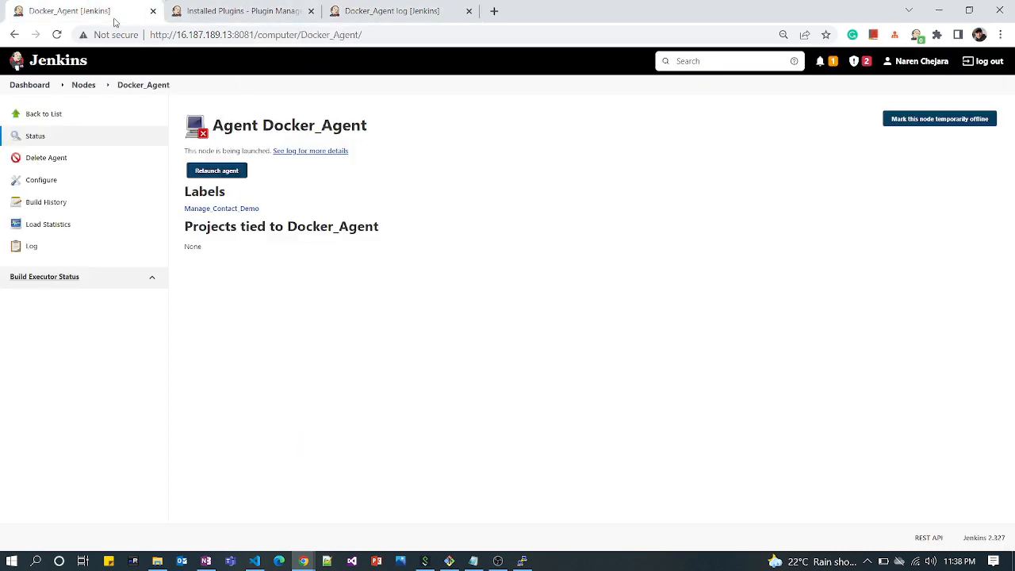
click(56, 34)
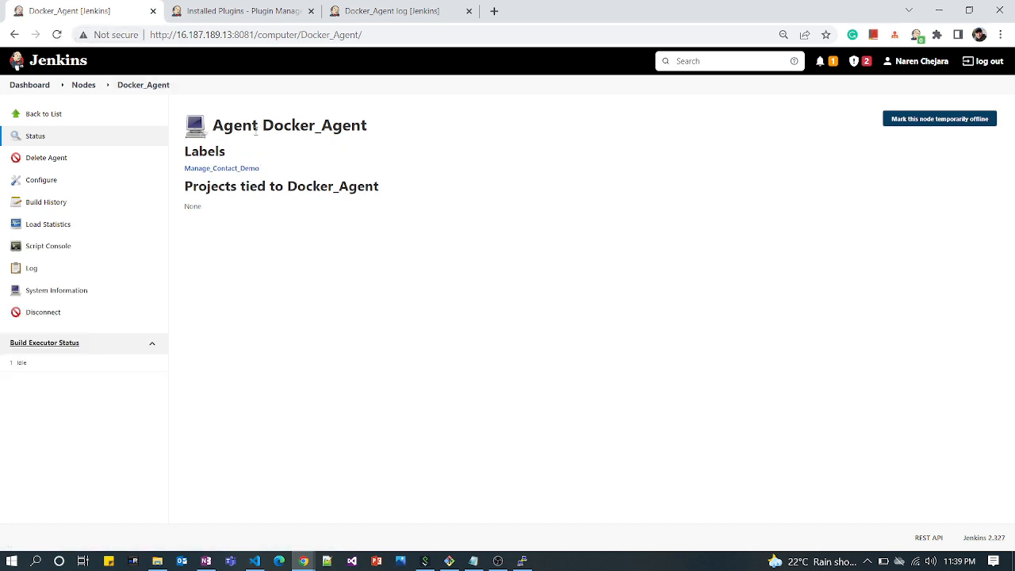
click(458, 11)
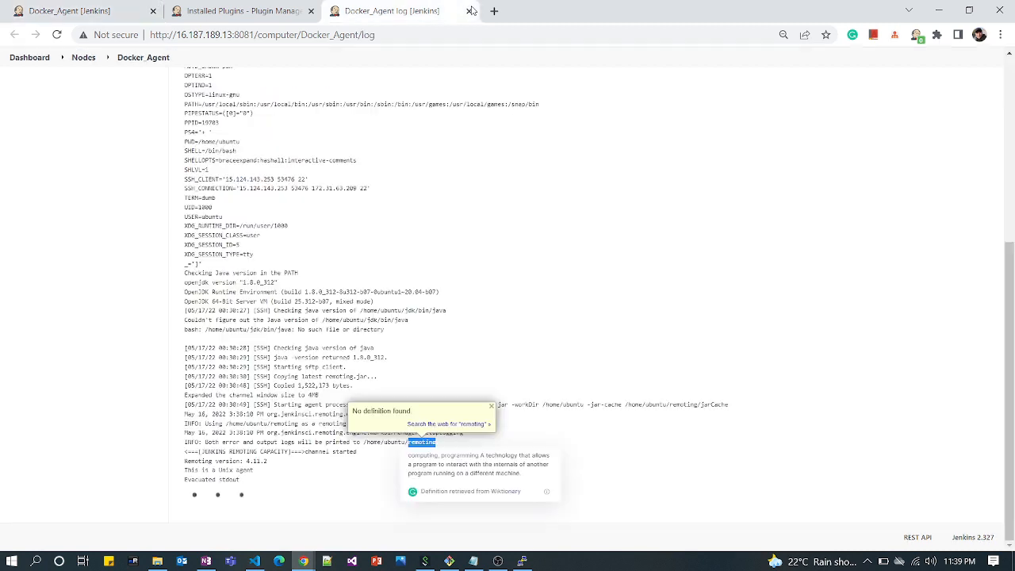
click(469, 11)
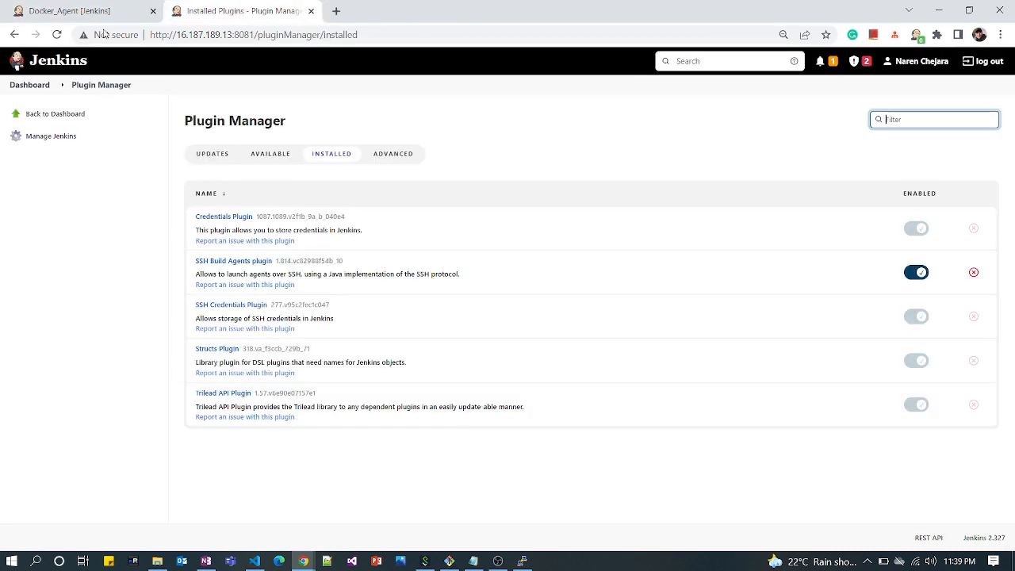
click(82, 12)
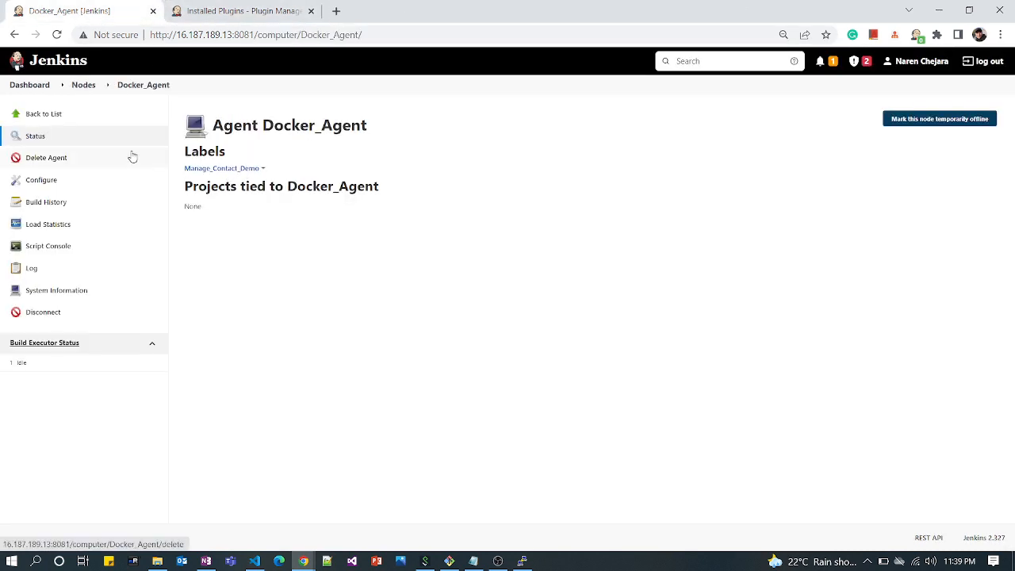
Step: Create a new freestyle project named Demo from the dashboard
click(30, 86)
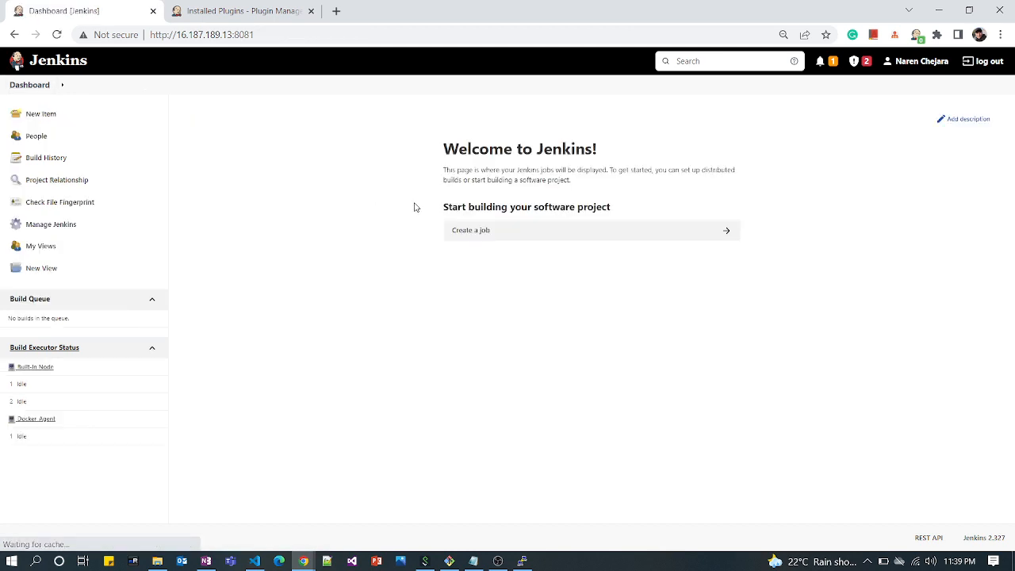
click(478, 238)
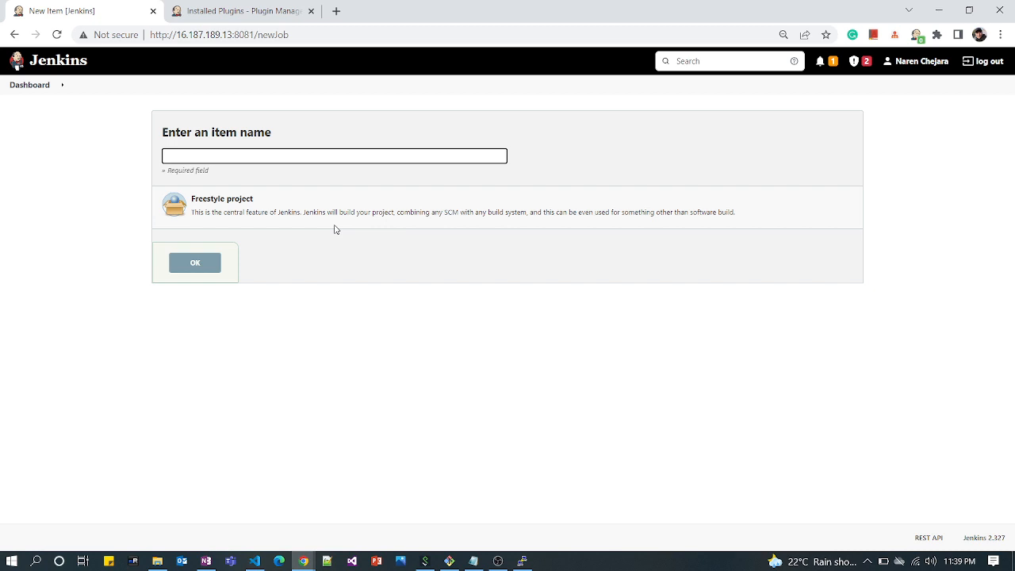
click(267, 207)
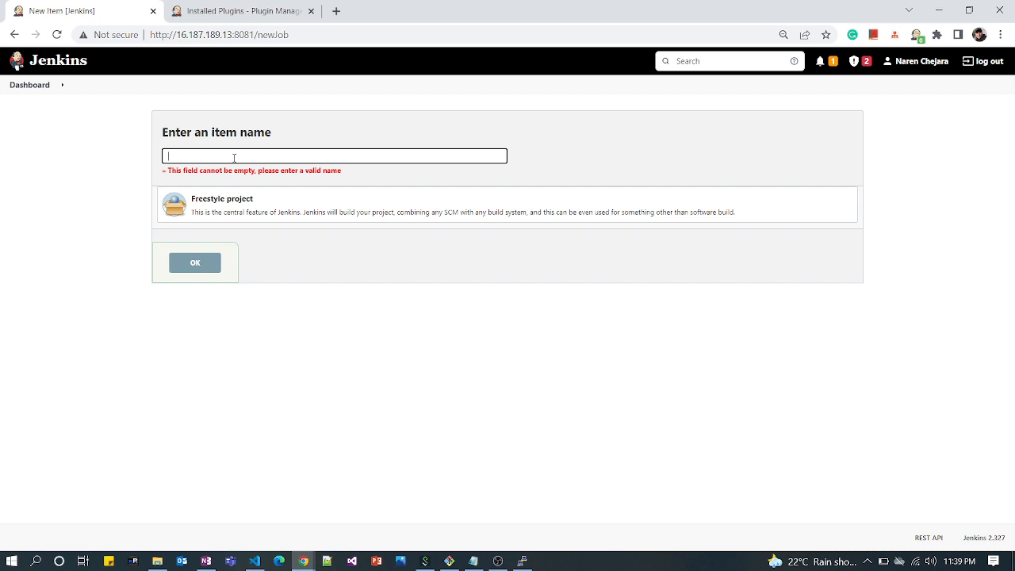
text(Demo)
click(222, 203)
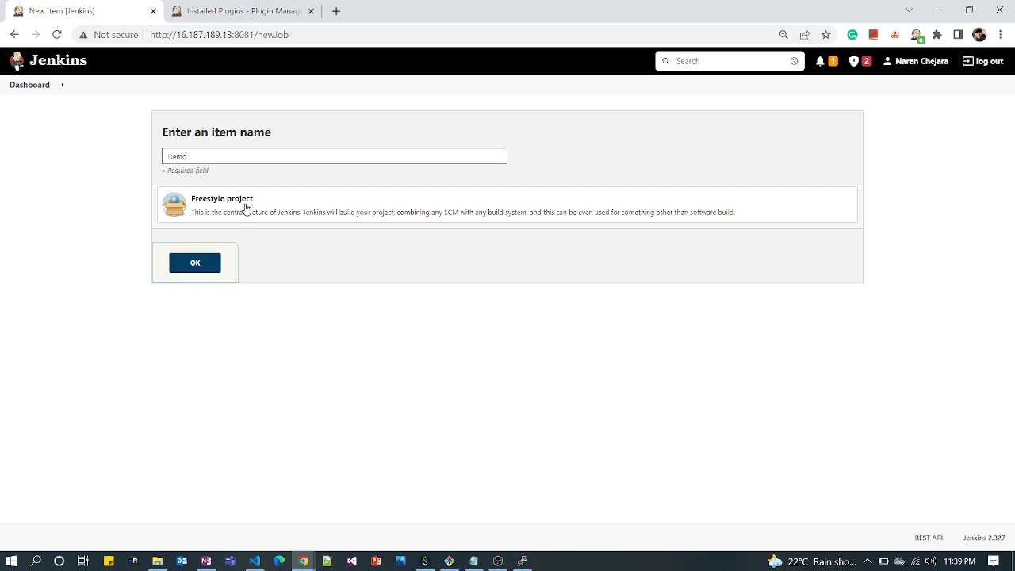
click(197, 263)
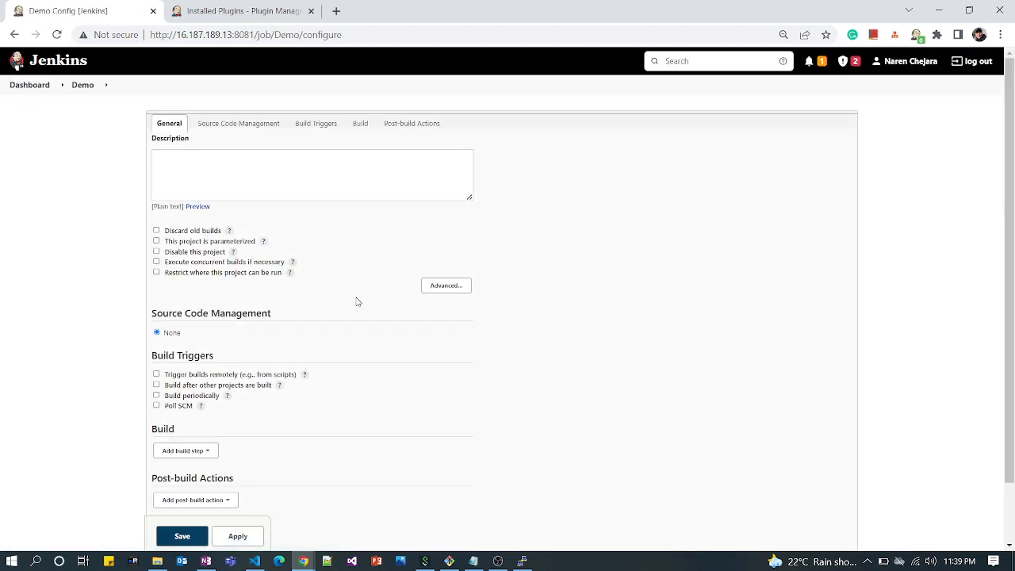
Step: Restrict where the Demo project can be run, choosing Docker_Agent as the label expression
scroll(355, 332, down, 1)
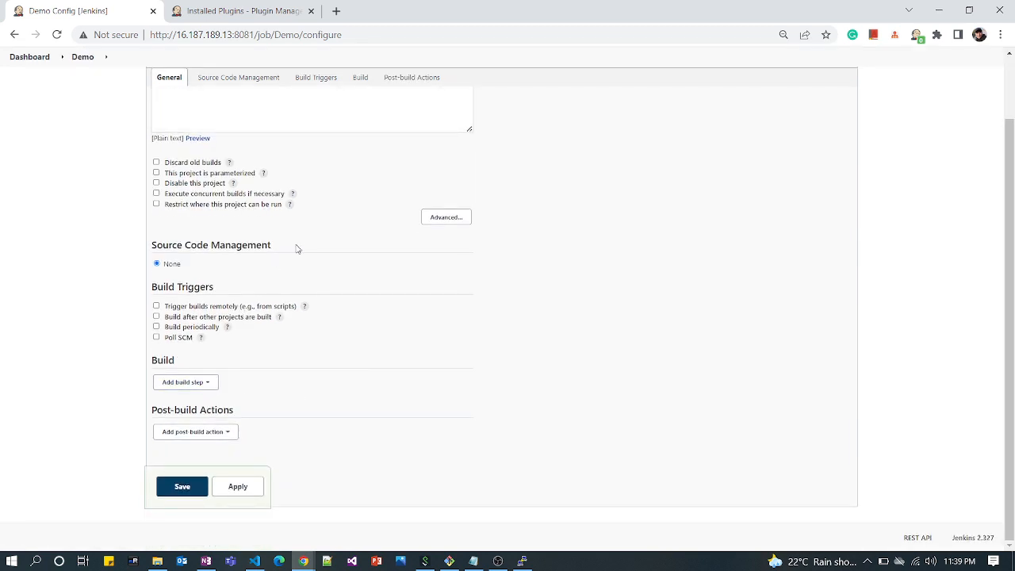
scroll(296, 249, up, 1)
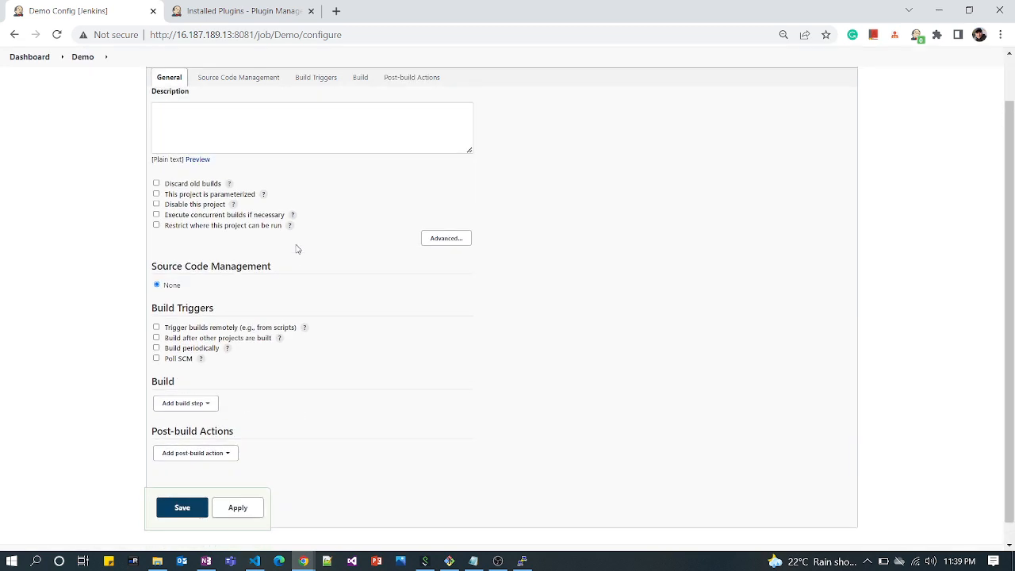
click(156, 225)
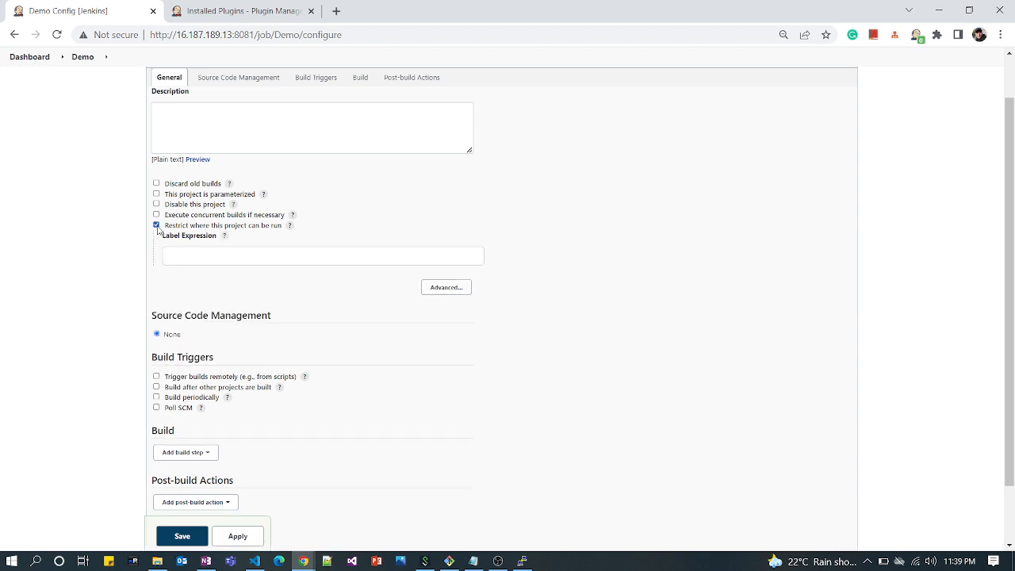
click(224, 257)
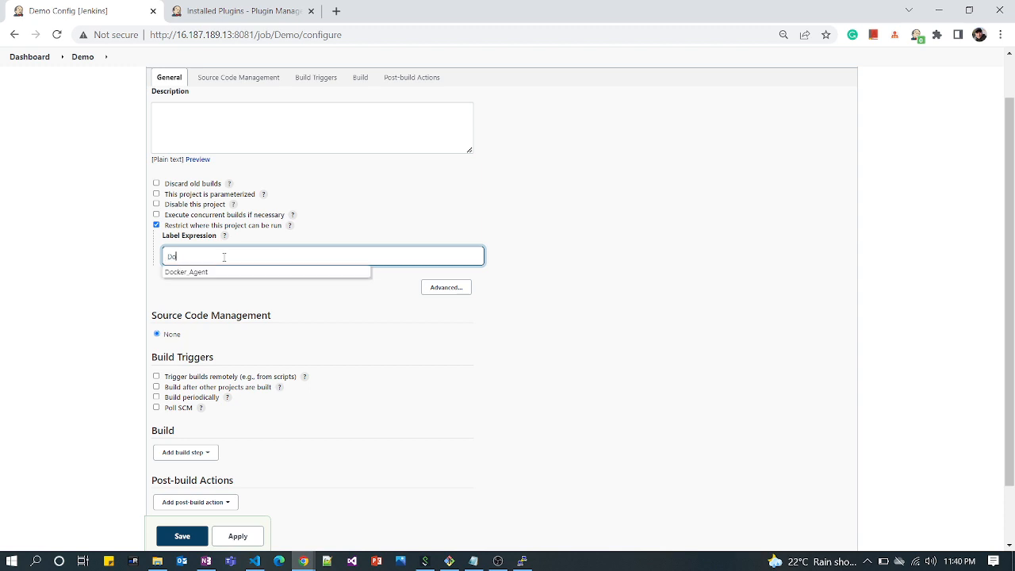
click(196, 273)
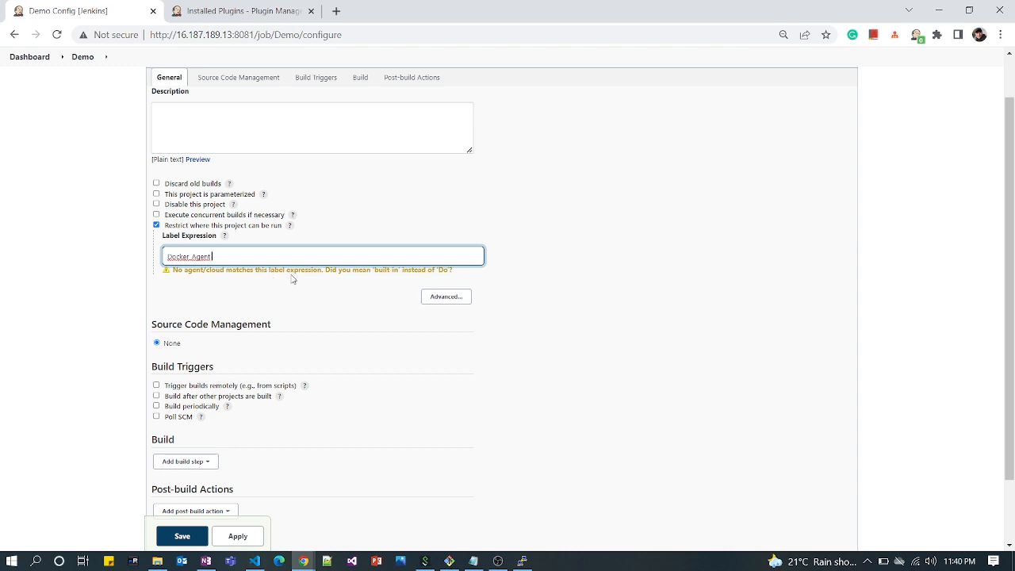
Step: Open the dashboard in a separate tab and look up the label assigned to the Docker_Agent node
right_click(23, 61)
click(49, 69)
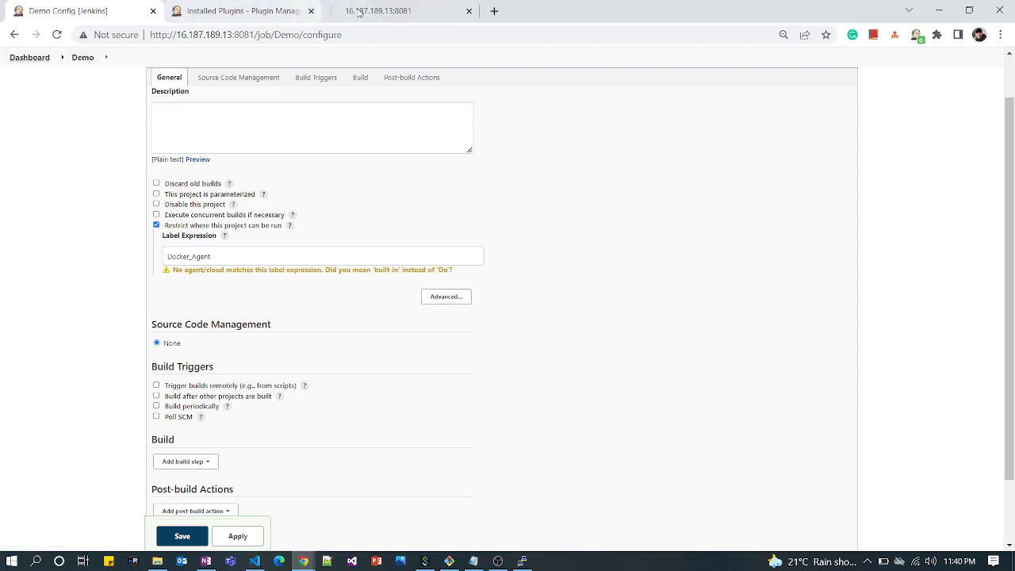
click(400, 16)
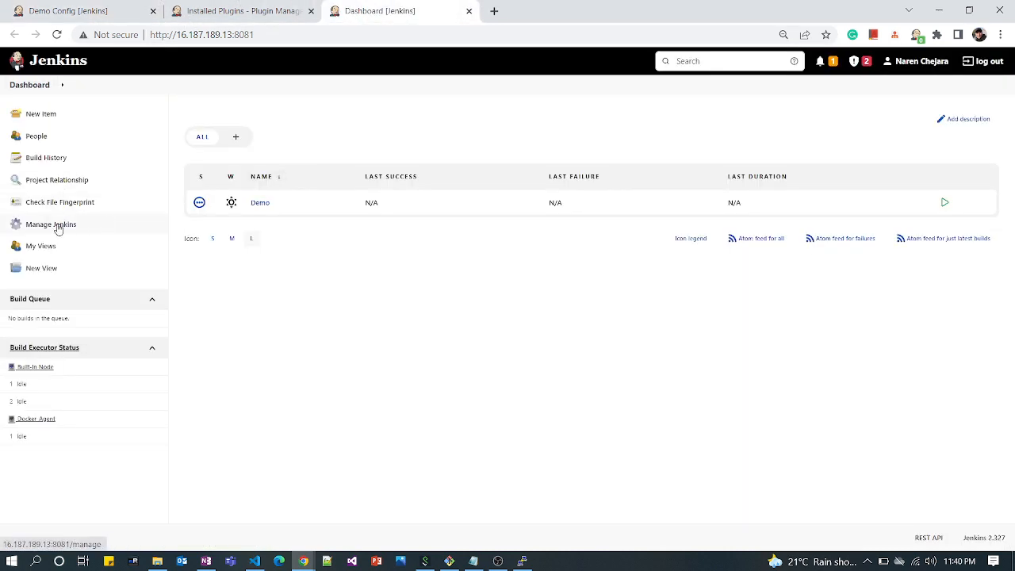
click(35, 419)
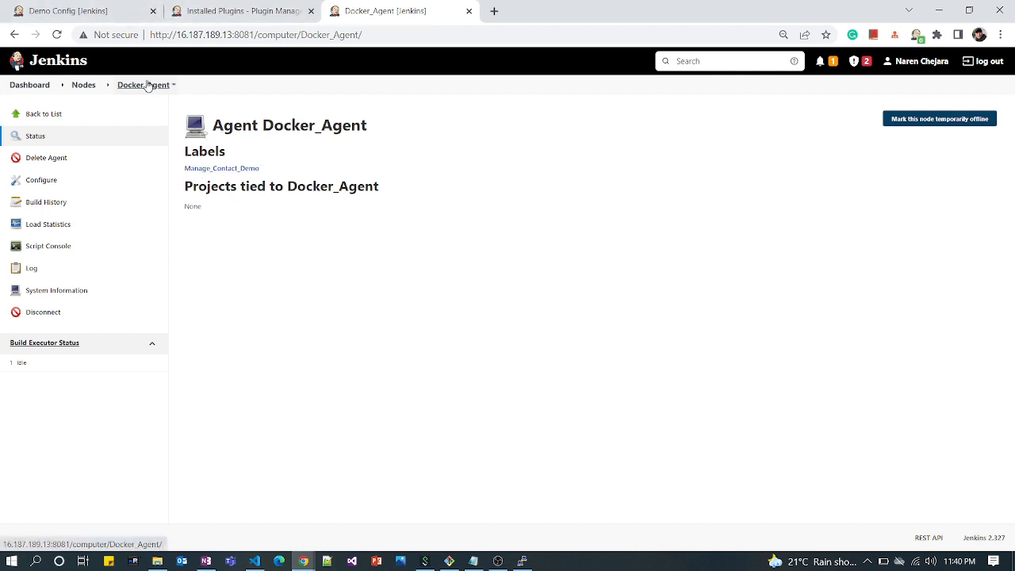
Step: Replace the Demo project's label expression with Manage_Contact_Demo
click(97, 12)
click(206, 256)
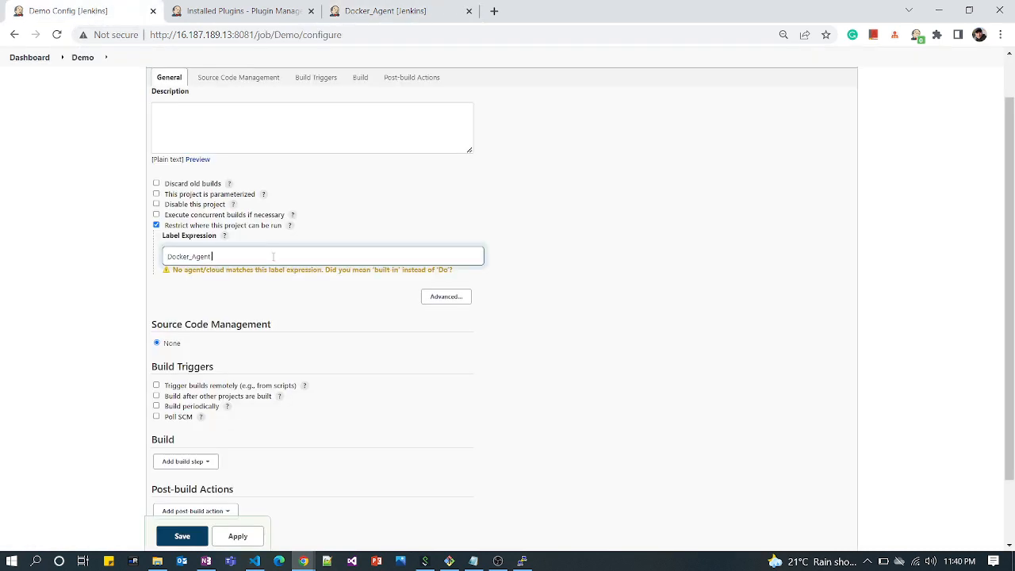
key(ctrl+a)
text(M)
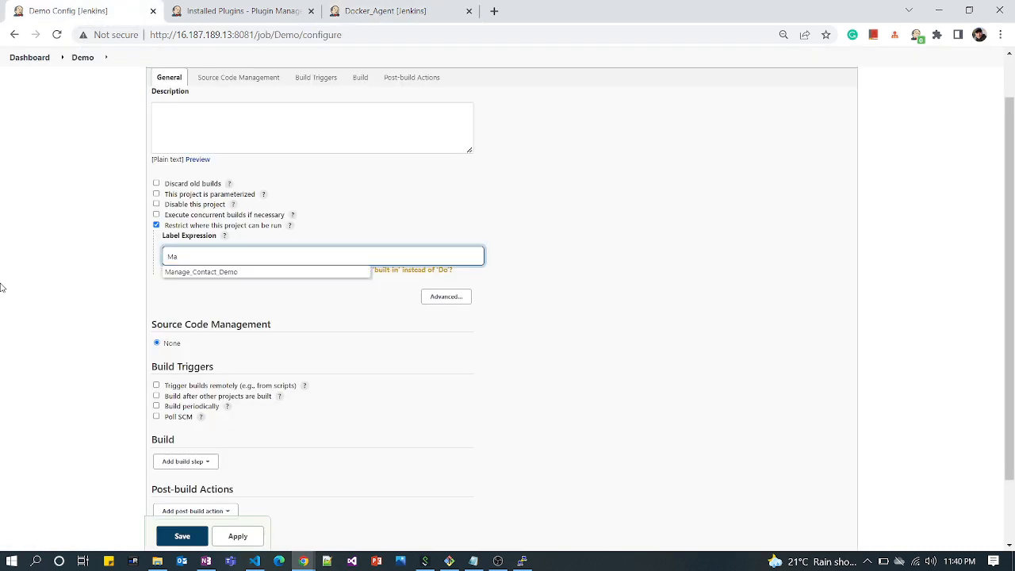
text(a)
key(Down)
key(Return)
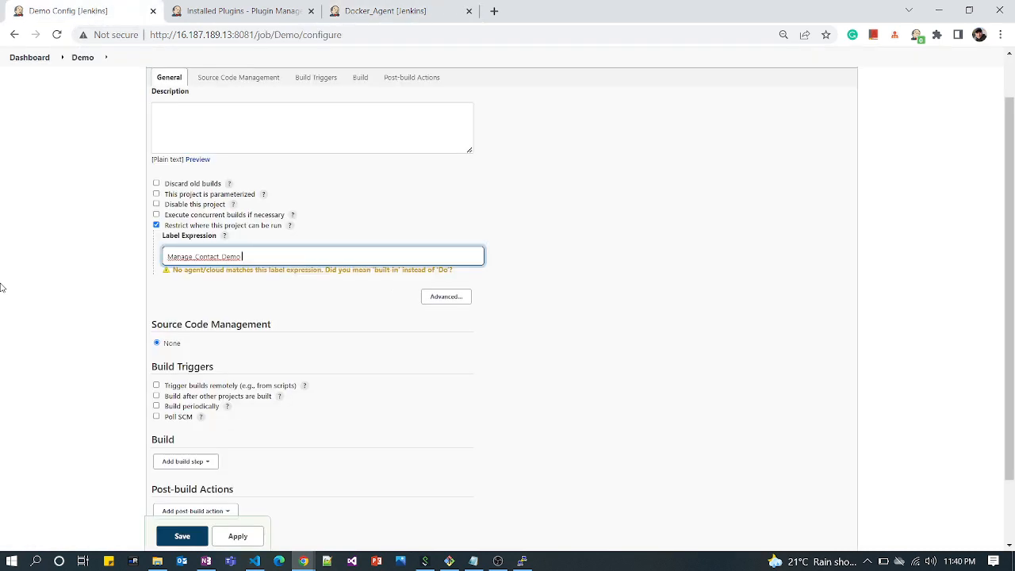
click(511, 403)
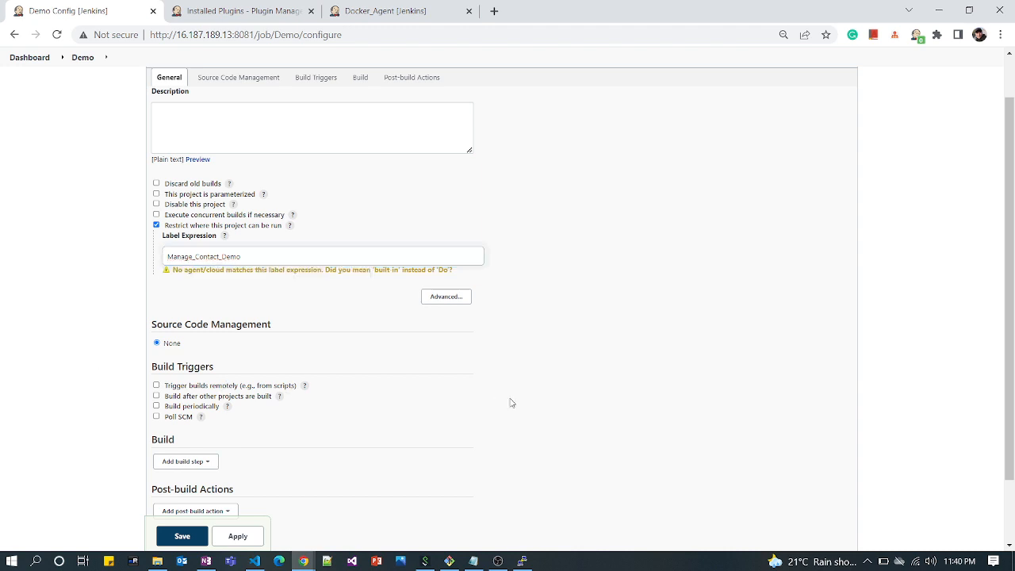
Step: Add an Execute shell build step with the command "Docker version" and save the Demo project
scroll(329, 383, down, 2)
click(211, 386)
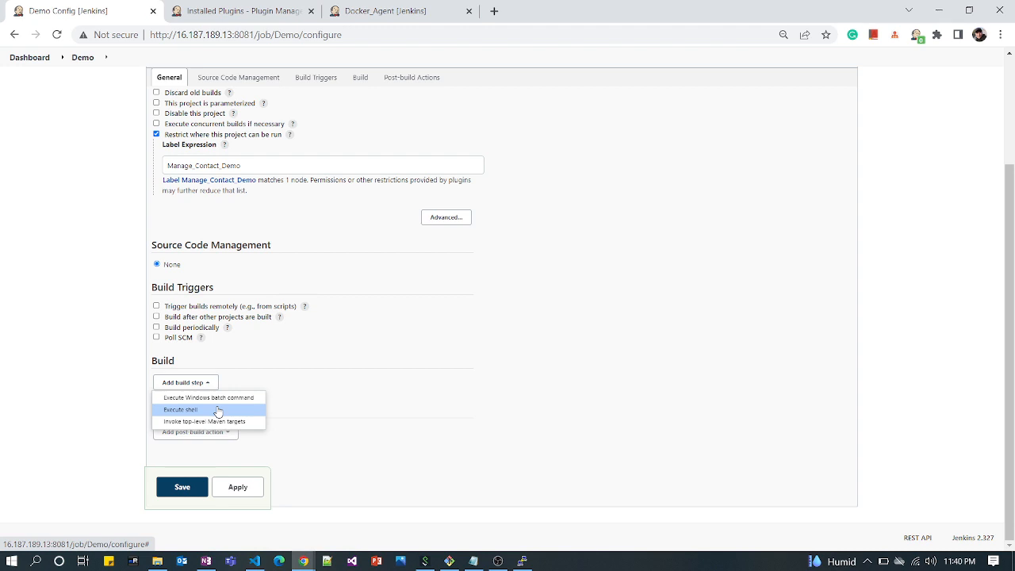
click(218, 411)
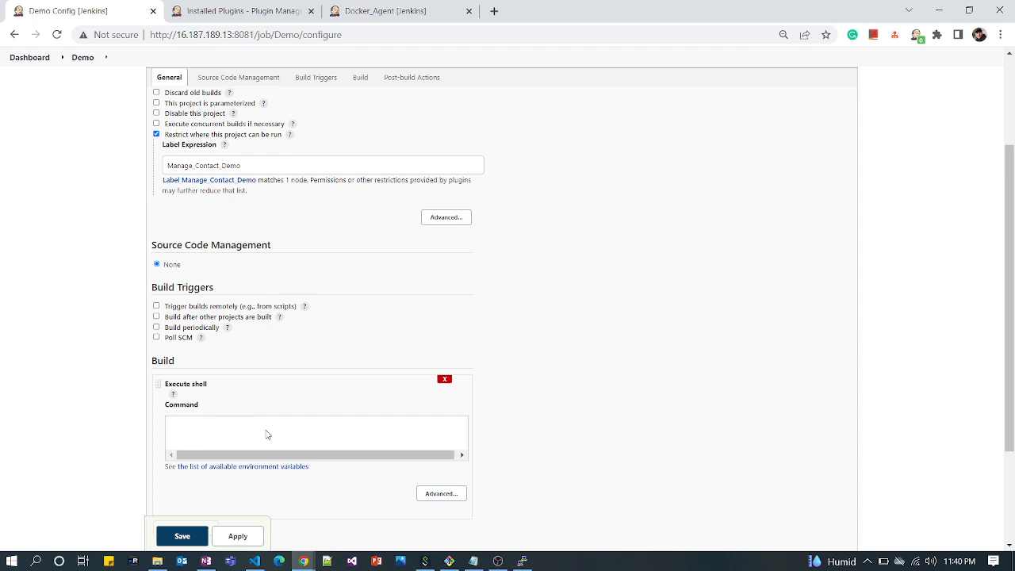
text(Docker version)
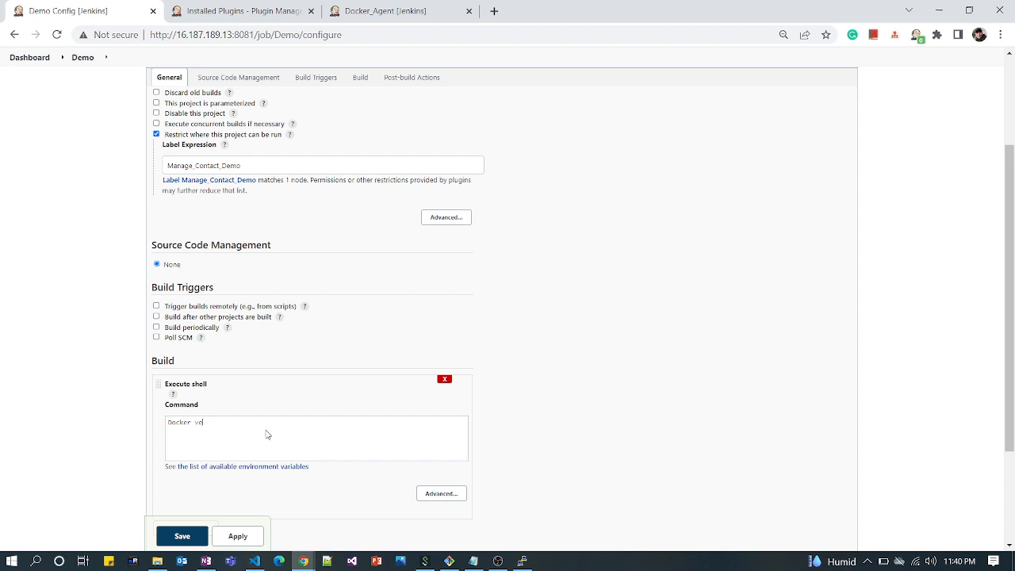
click(176, 536)
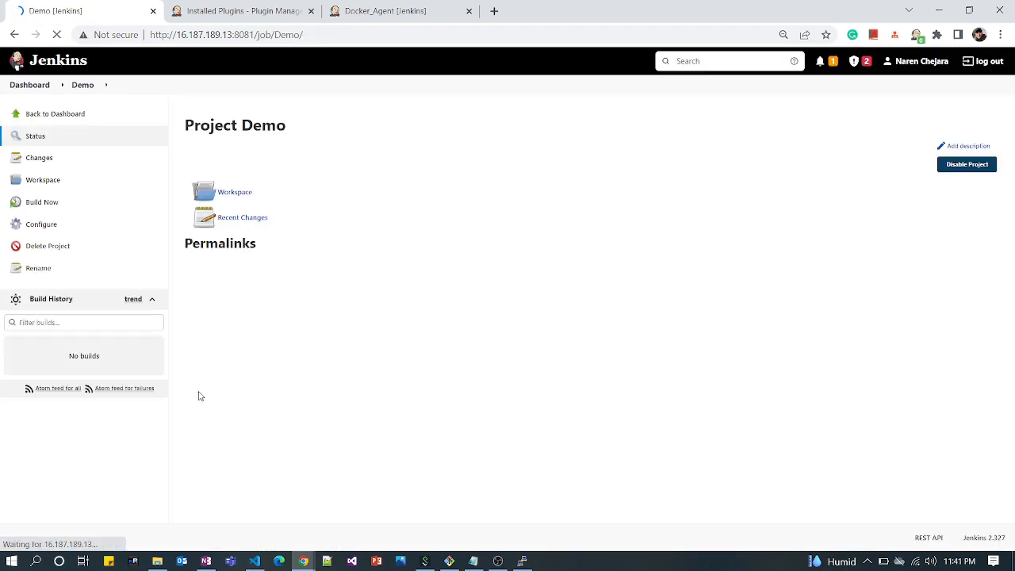
Step: Build the Demo project and open the console output of build #1
click(40, 207)
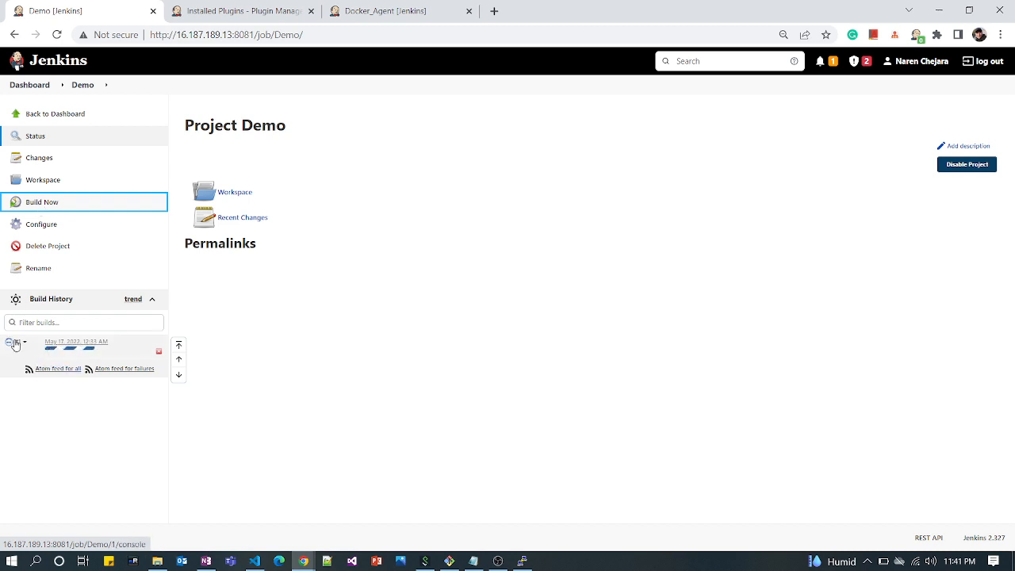
mouse_move(65, 355)
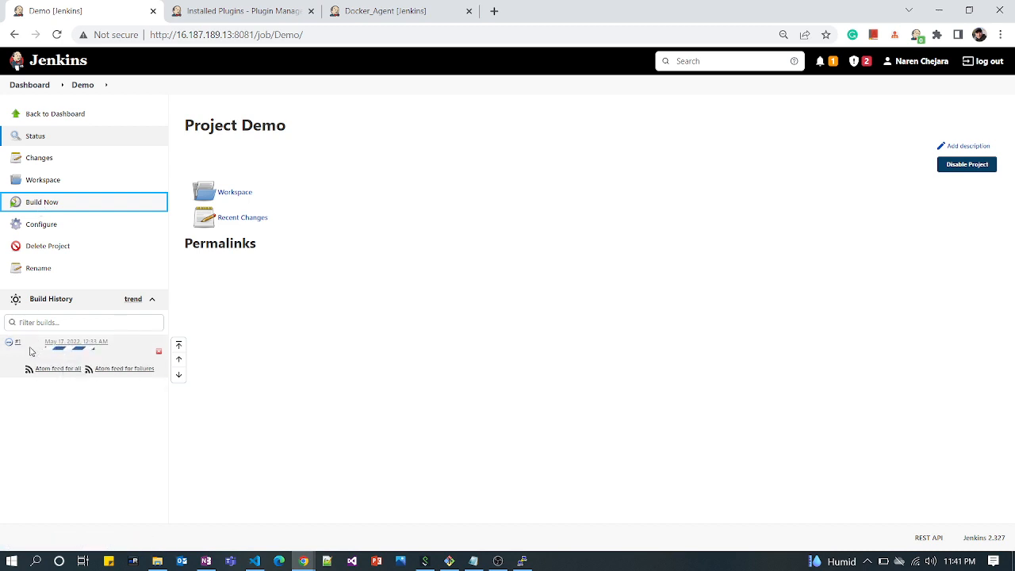
click(55, 349)
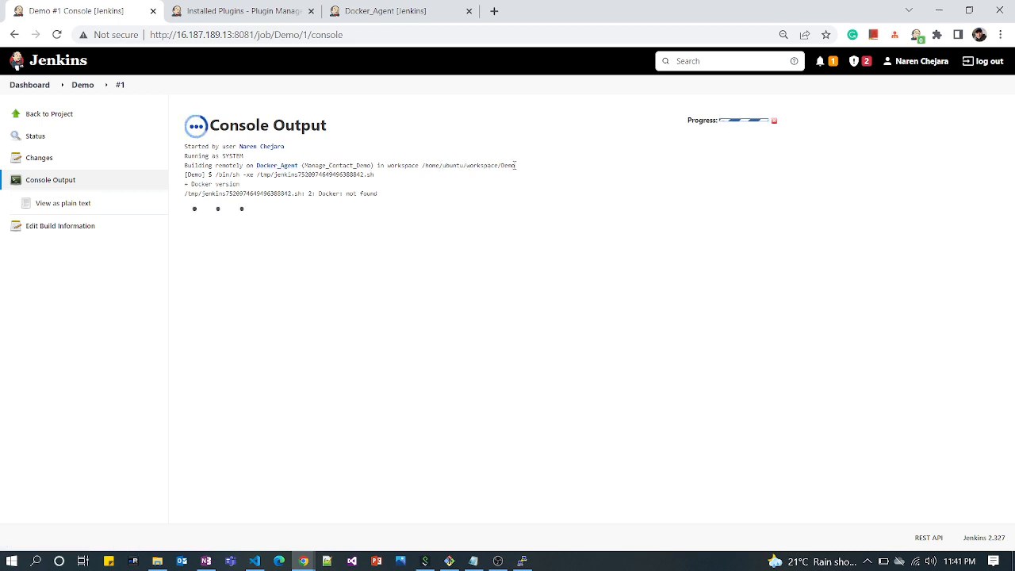
Step: Examine the remote workspace path used by build #1 in the console output
drag(516, 165, 464, 165)
double_click(480, 166)
triple_click(443, 164)
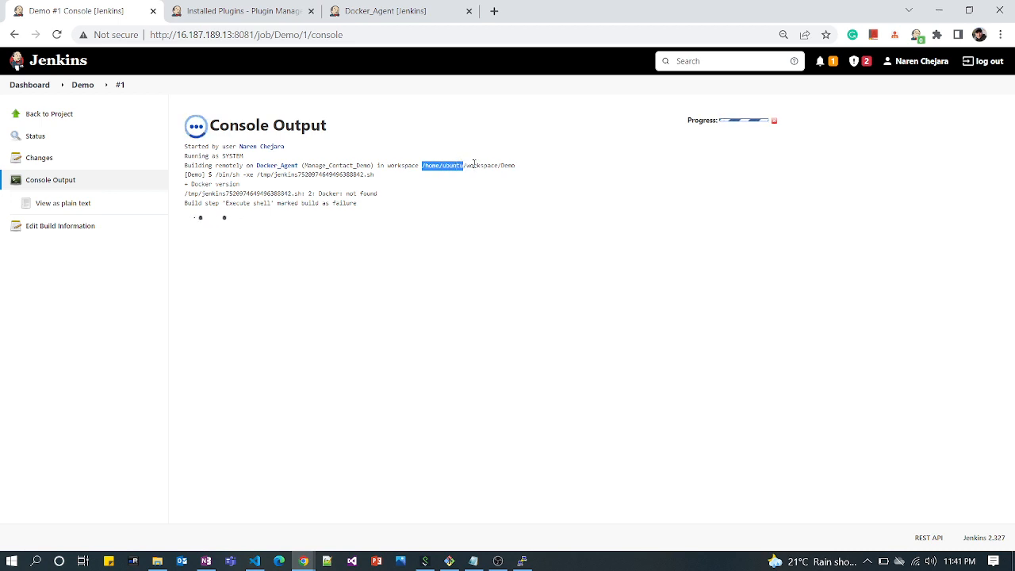
double_click(476, 165)
click(508, 168)
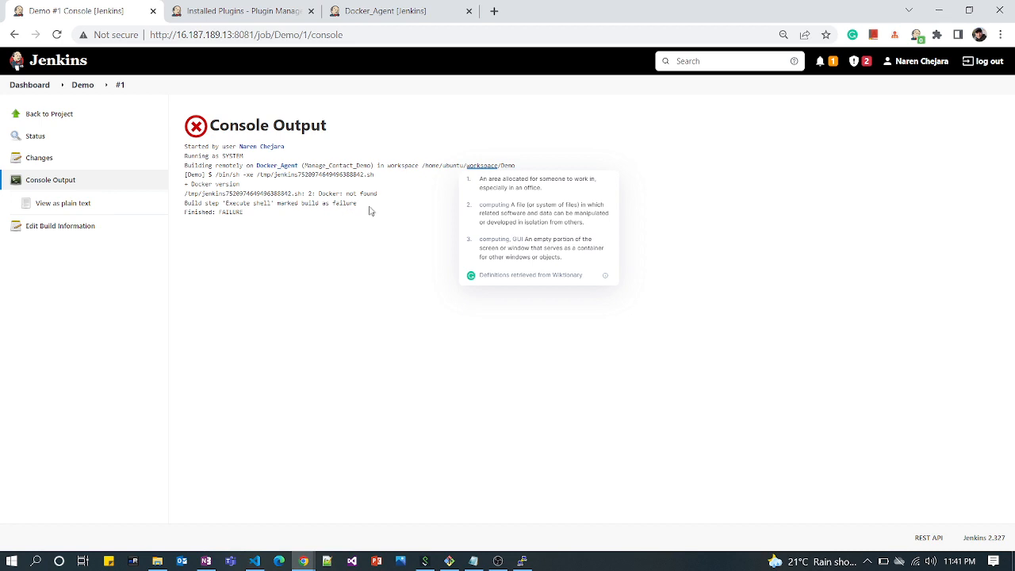
Step: Switch to the PuTTY terminal, dismiss its error dialog, and compare its docker version command with the Docker line in the Jenkins console output
click(521, 561)
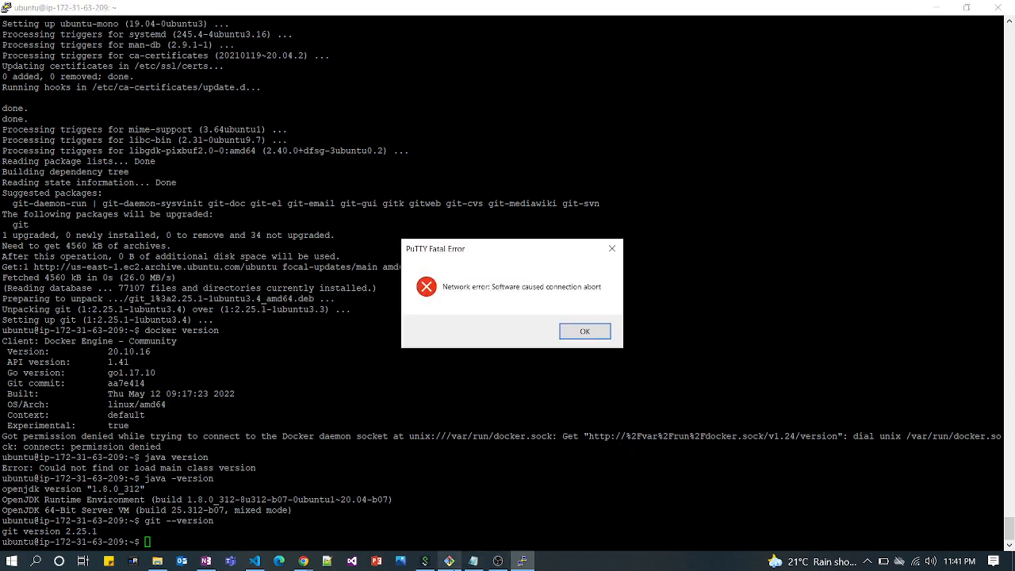
click(573, 337)
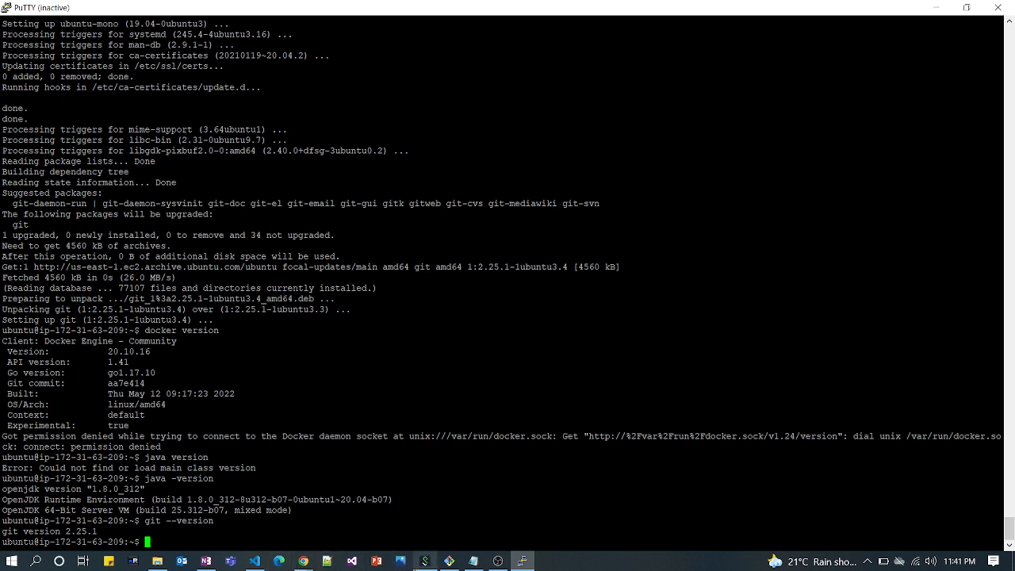
mouse_move(485, 563)
mouse_move(304, 563)
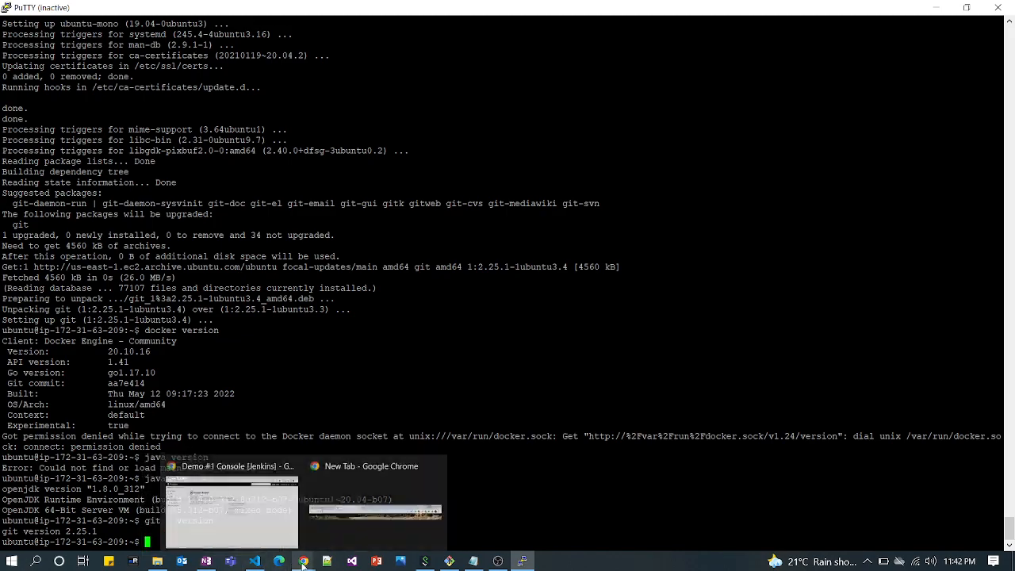
click(258, 527)
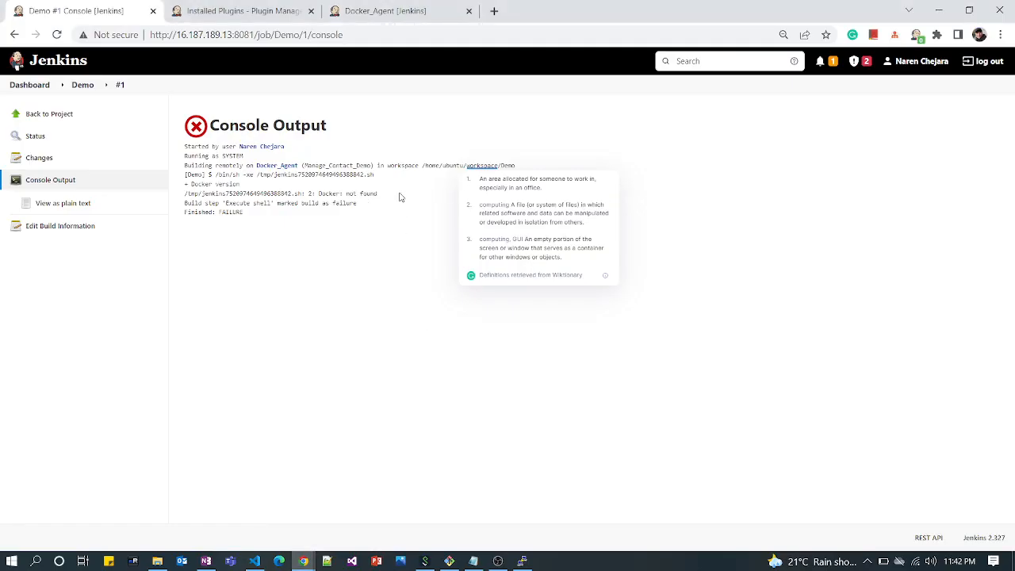
drag(317, 195, 339, 195)
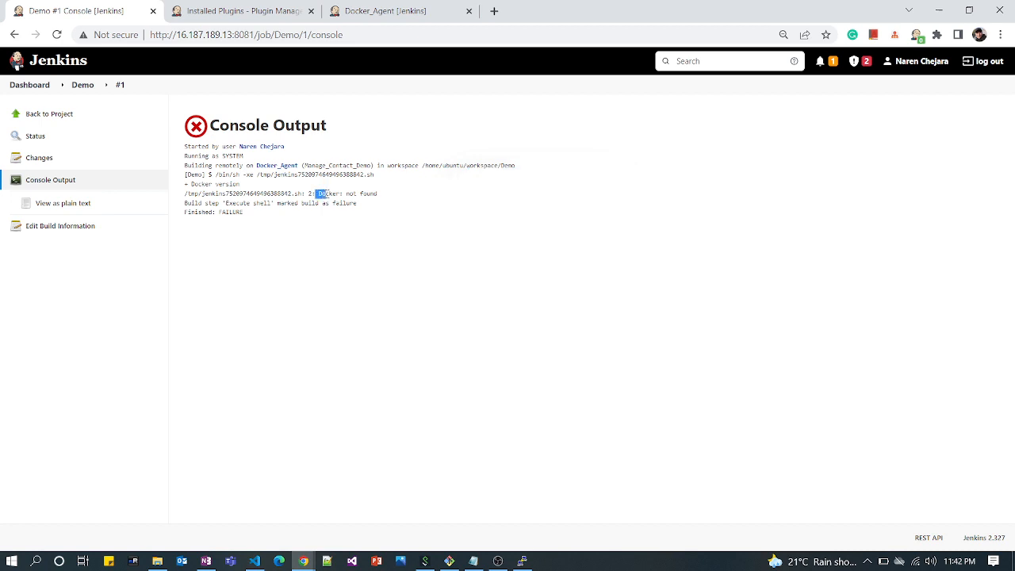
Step: Change the Demo project's Execute shell command to lowercase "docker version" and save the configuration
click(79, 87)
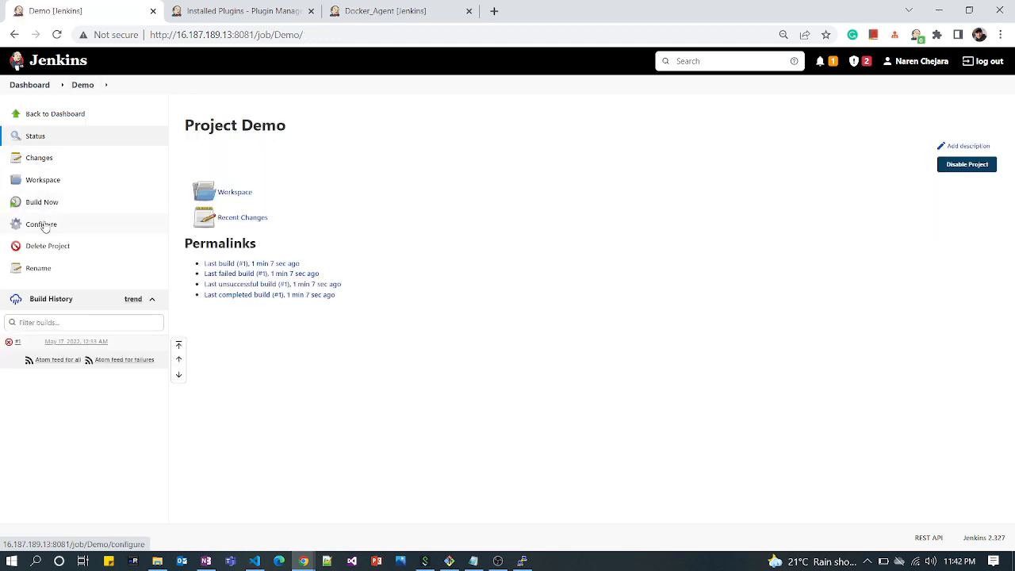
click(44, 227)
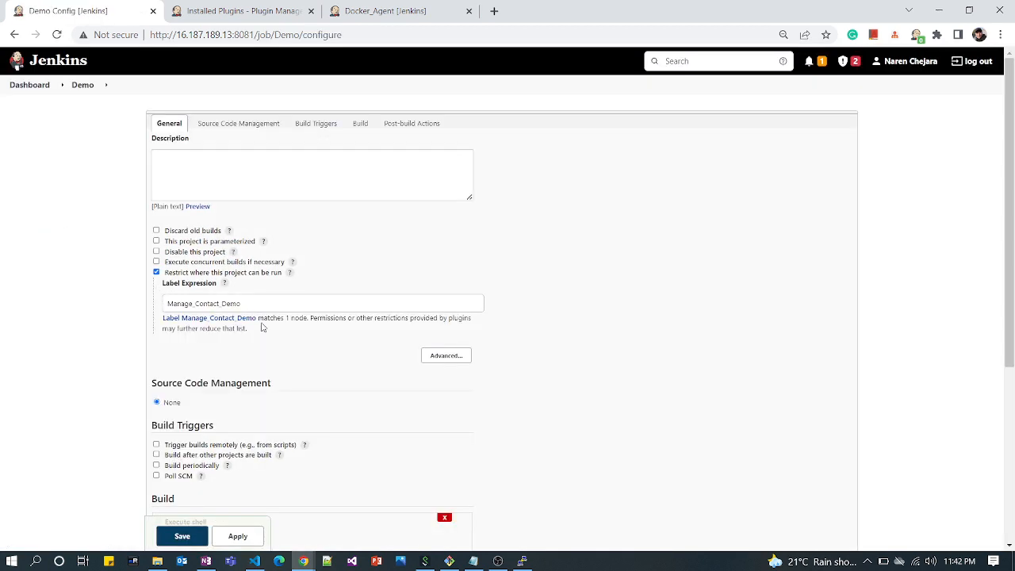
scroll(263, 327, down, 3)
scroll(263, 327, down, 1)
click(171, 282)
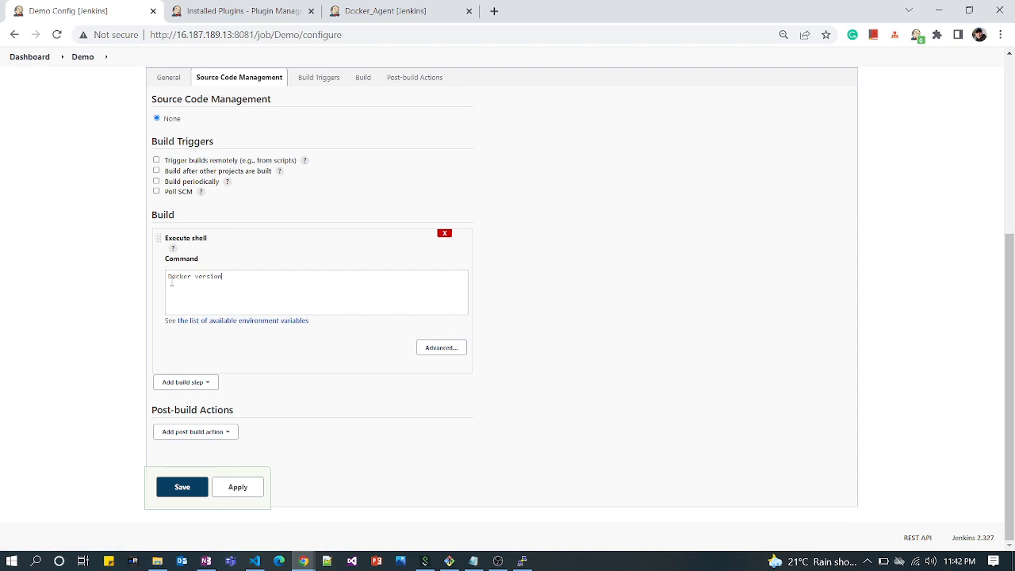
key(Delete)
text(d)
click(183, 487)
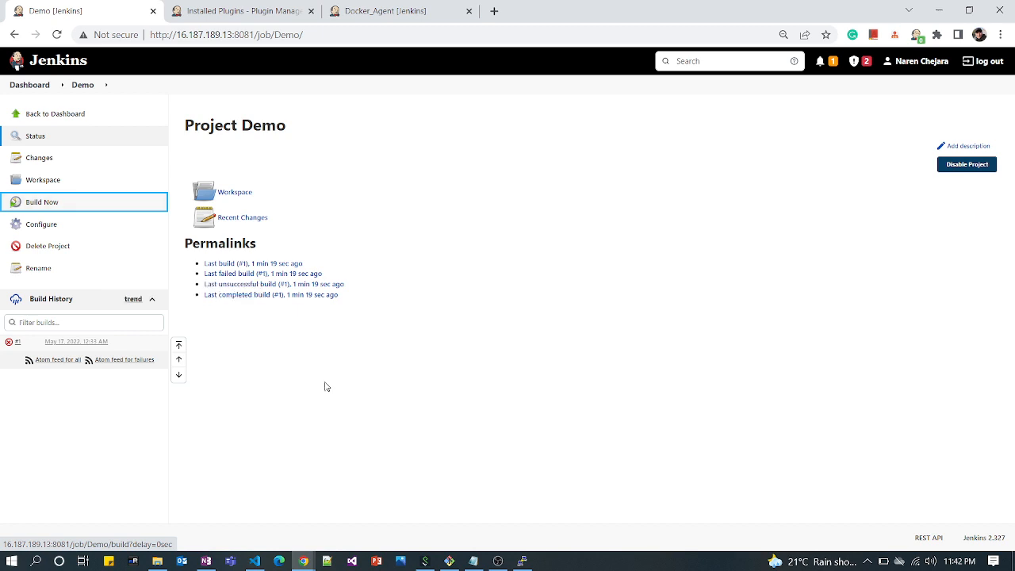
Step: Build the Demo project again and review the Docker client and server details in build #2's console output
click(57, 35)
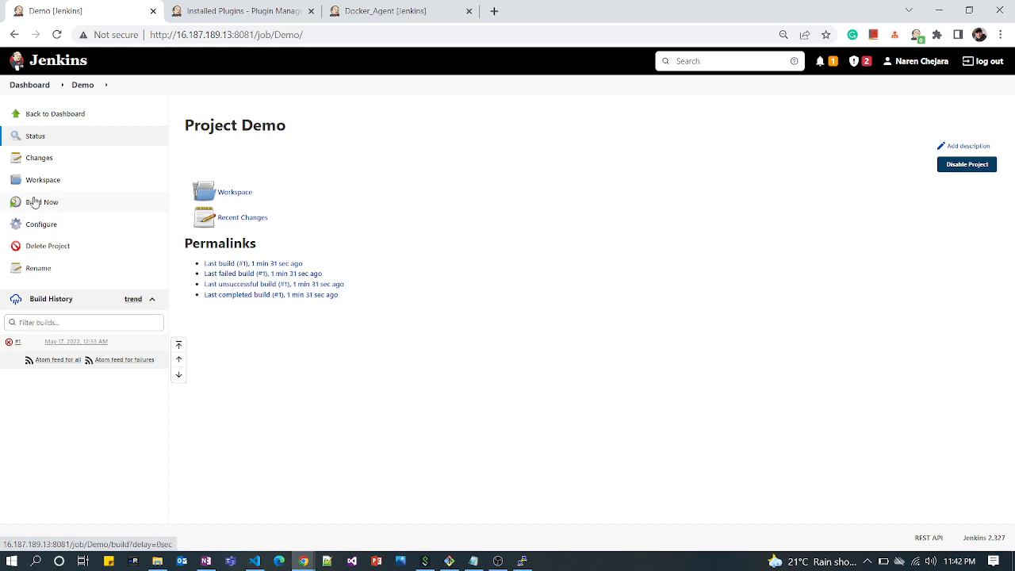
click(34, 202)
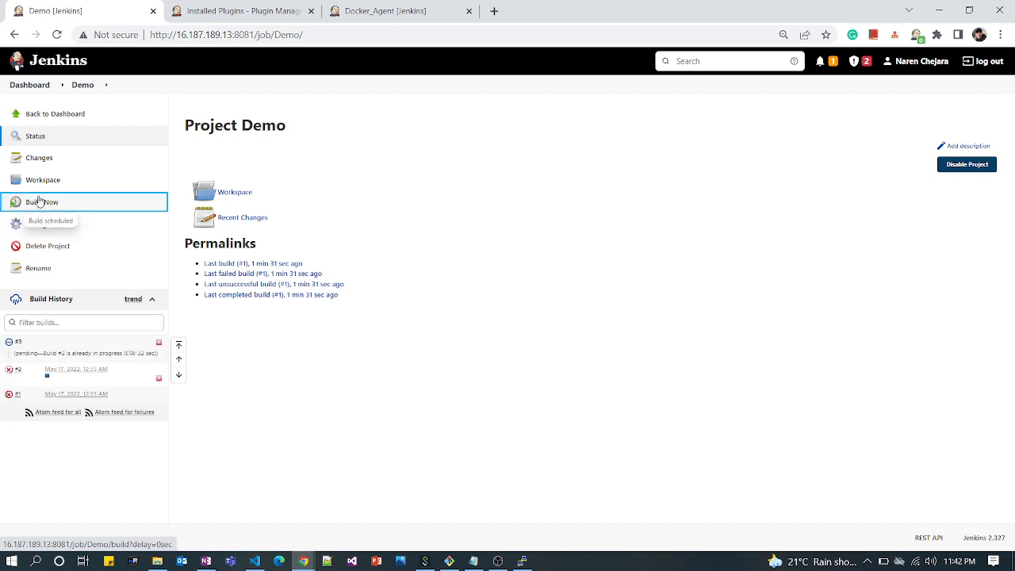
click(57, 378)
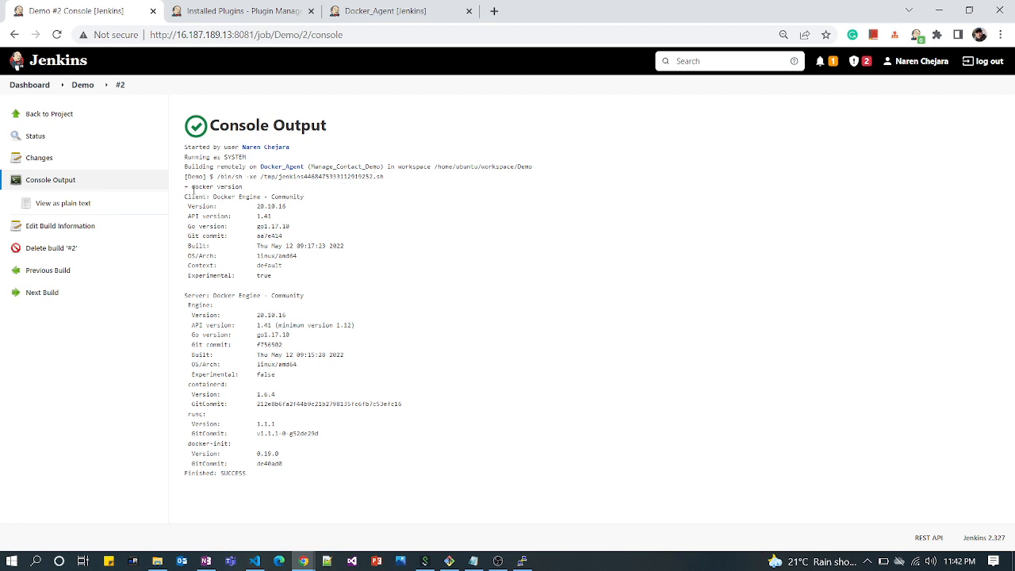
drag(188, 191, 312, 469)
click(188, 203)
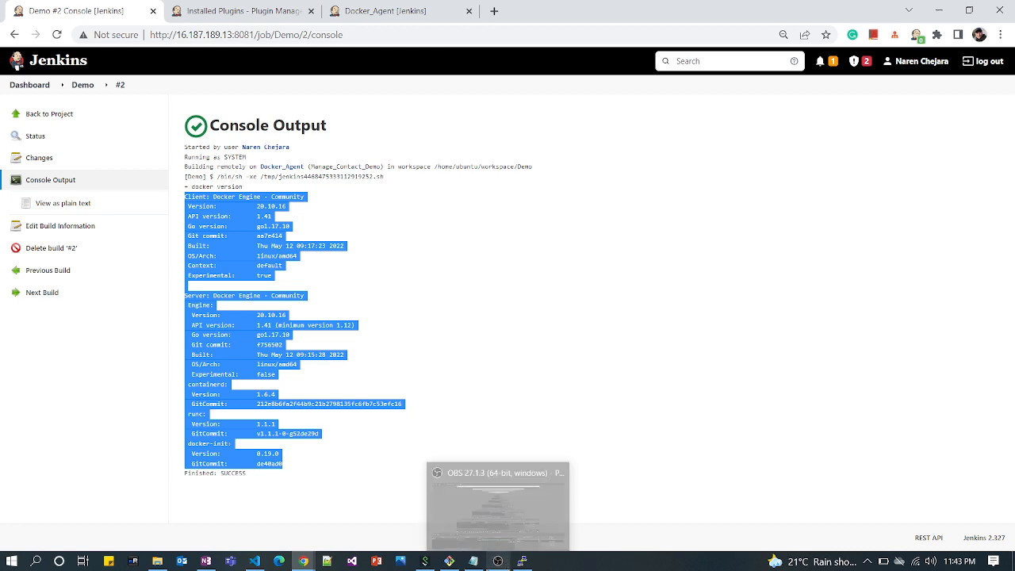
click(497, 561)
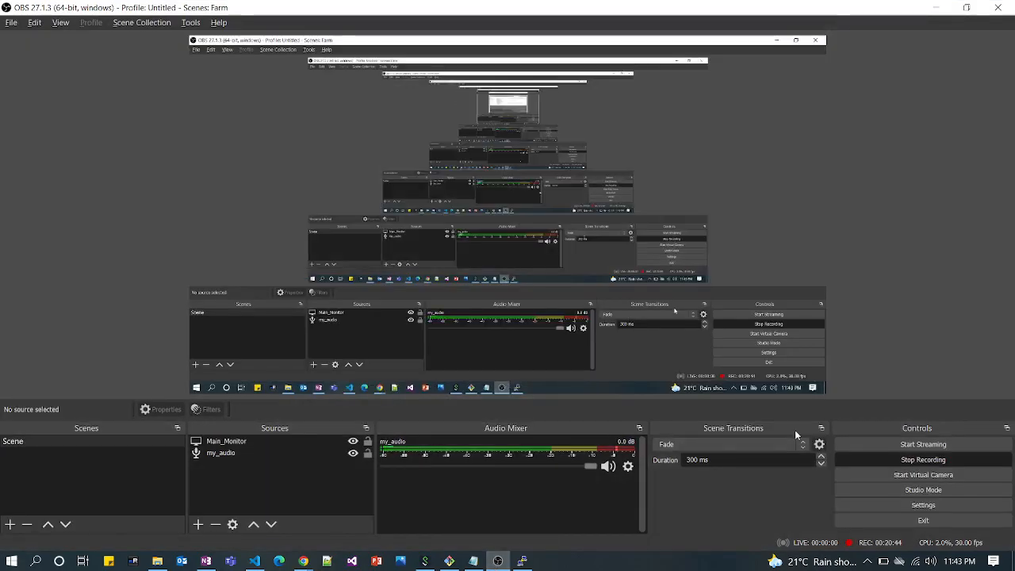